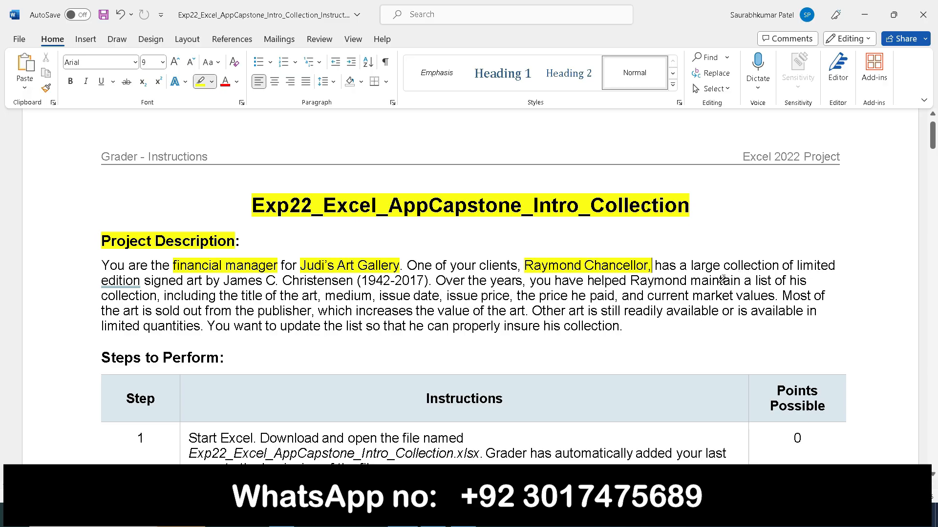
- Highlight in yellow the project description's key phrases from "large collection of limited" to "current market values", including the artist's name and years
left_click_drag(697, 267, 837, 268)
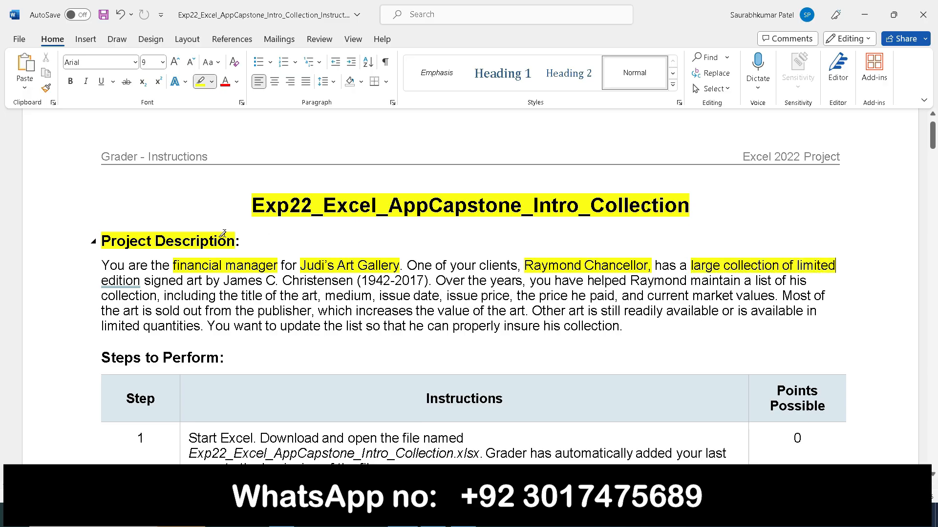
left_click_drag(223, 283, 287, 282)
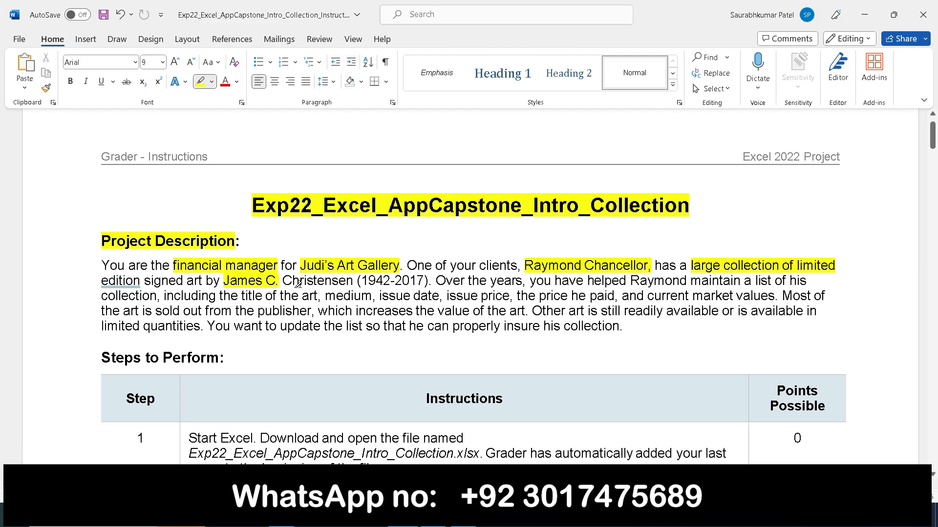
mouse_move(287, 282)
left_mouse_down()
mouse_move(386, 282)
mouse_move(382, 289)
mouse_move(418, 281)
left_mouse_up()
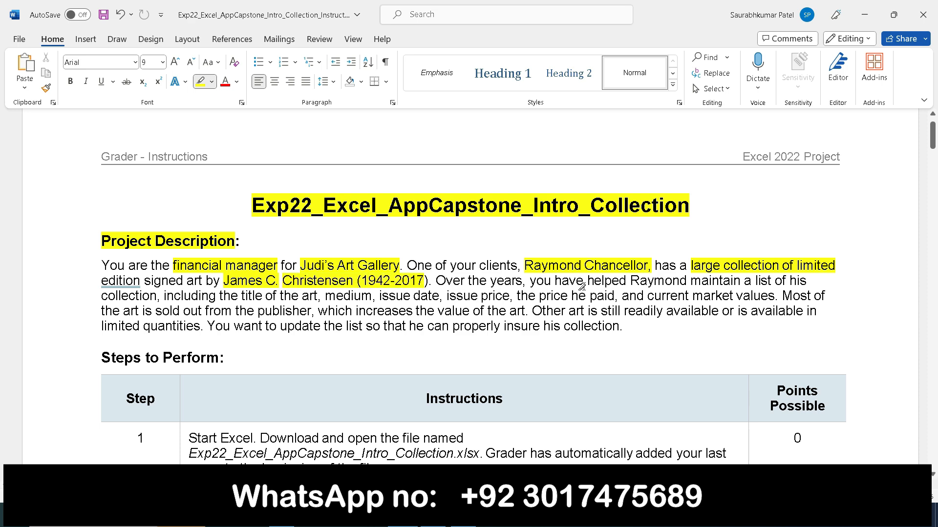
left_click_drag(631, 282, 764, 280)
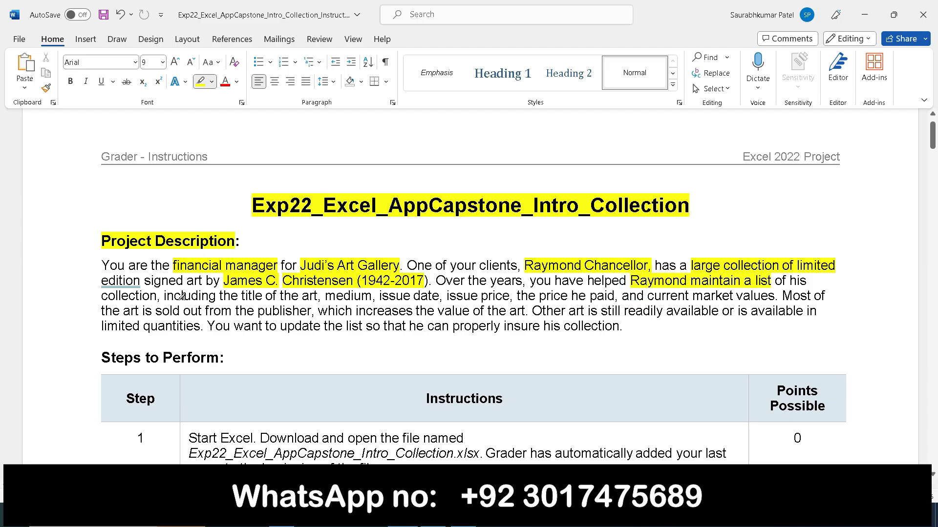
left_click_drag(241, 297, 318, 299)
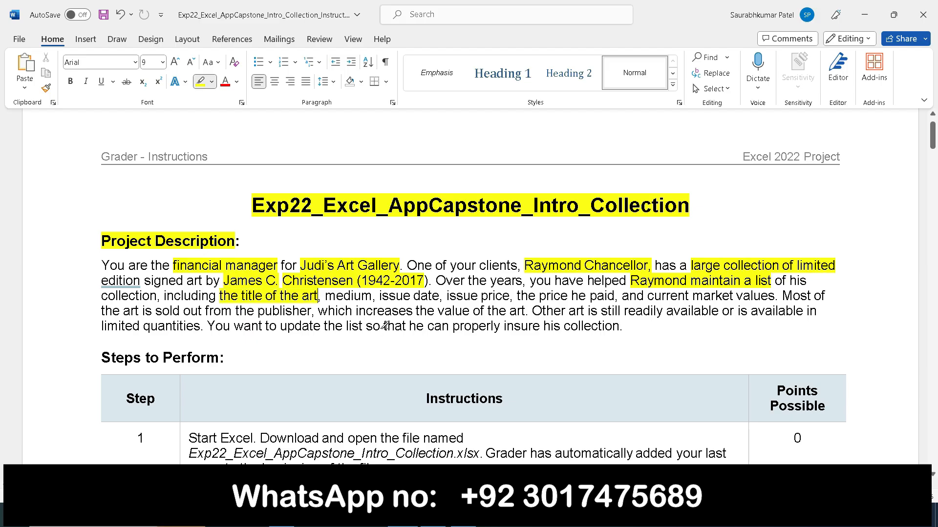
mouse_move(325, 296)
left_mouse_down()
mouse_move(591, 298)
mouse_move(621, 311)
mouse_move(631, 295)
mouse_move(775, 297)
left_mouse_up()
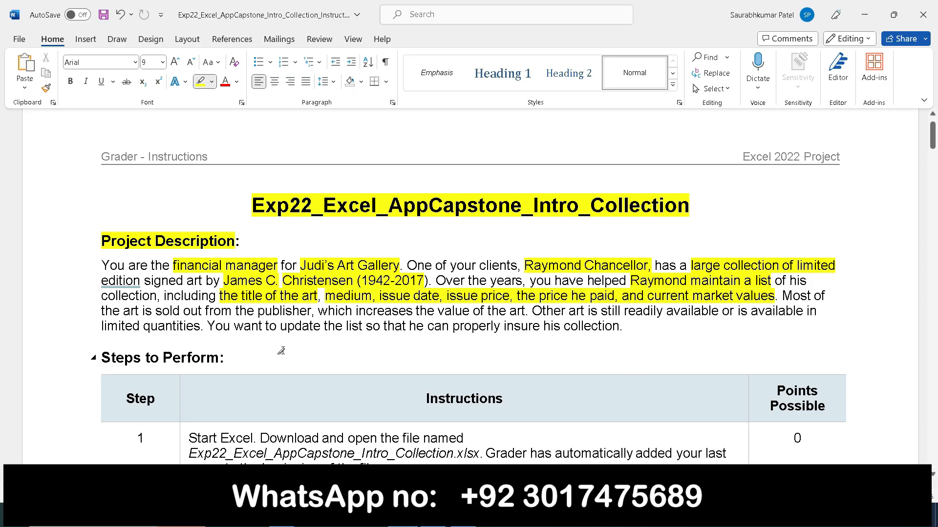
- Highlight "publisher", "increases the value of the art.", "still readily available", "limited quantities" and "update the list so that he can properly insure his collection"
mouse_move(264, 325)
left_mouse_down()
mouse_move(257, 314)
mouse_move(791, 323)
mouse_move(658, 328)
mouse_move(604, 309)
mouse_move(503, 325)
mouse_move(294, 311)
mouse_move(234, 326)
left_mouse_up()
left_click_drag(258, 313, 307, 318)
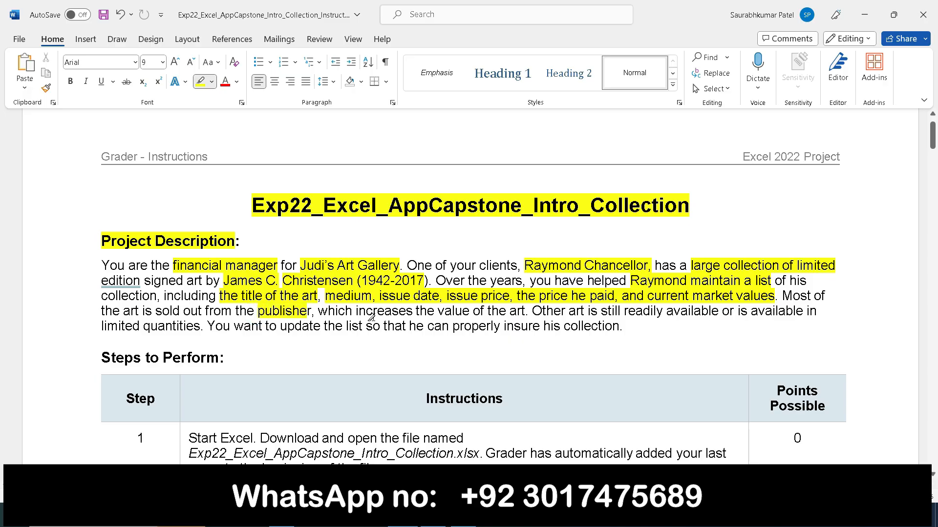
left_click_drag(366, 311, 529, 311)
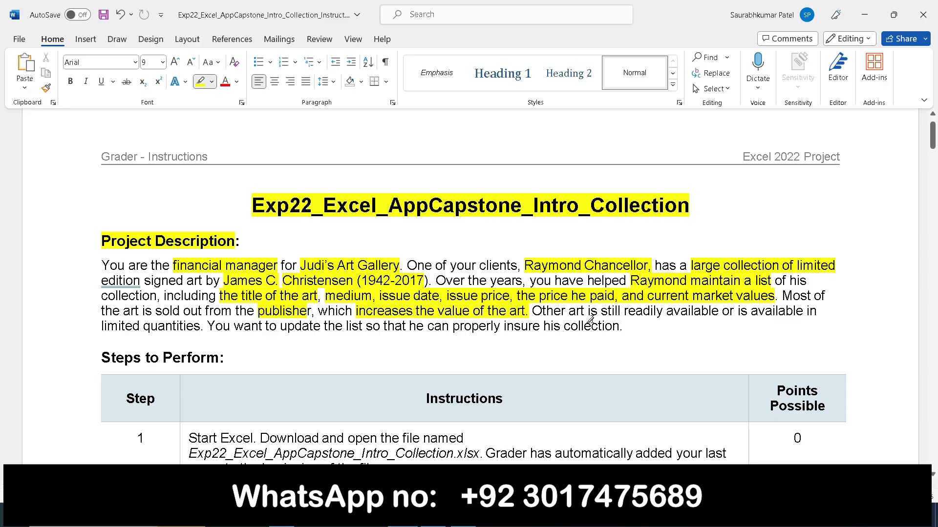
left_click_drag(602, 315, 719, 311)
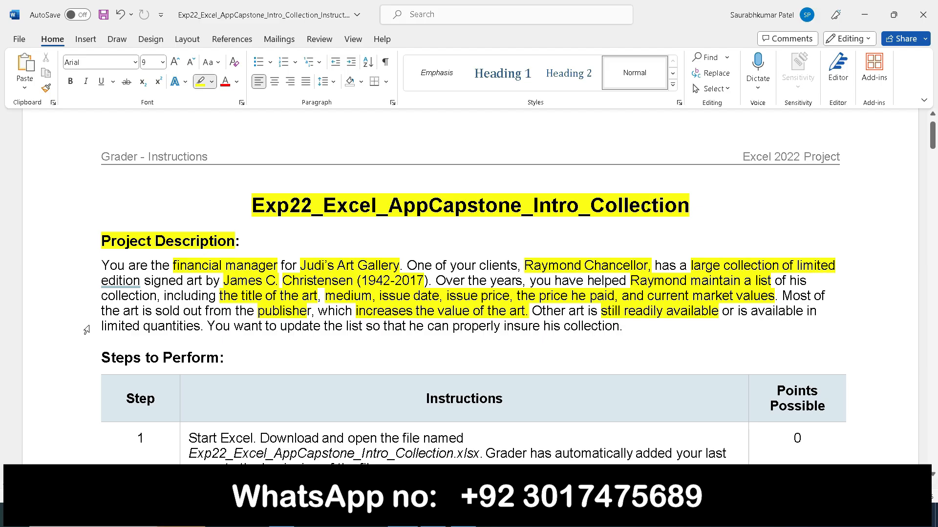
left_click_drag(108, 332, 201, 328)
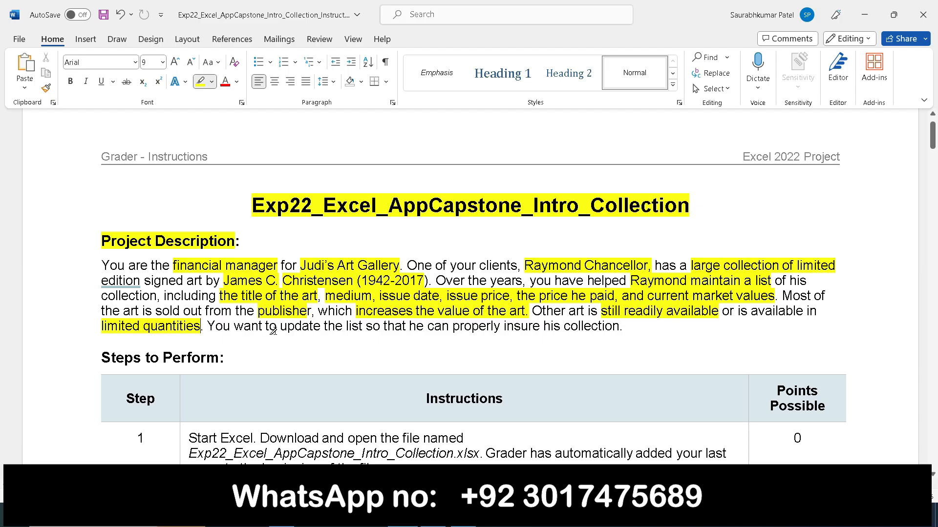
mouse_move(282, 330)
left_mouse_down()
mouse_move(630, 330)
mouse_move(503, 330)
mouse_move(619, 330)
left_mouse_up()
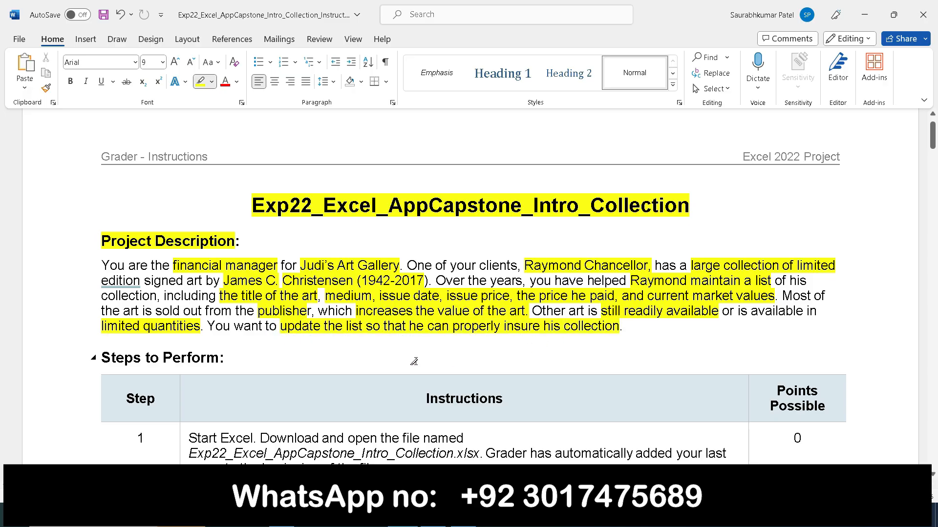
- Highlight the file name Exp22_Excel_AppCapstone_Intro_Collection.xlsx in instruction 1 in yellow
scroll(476, 360, "down", 3)
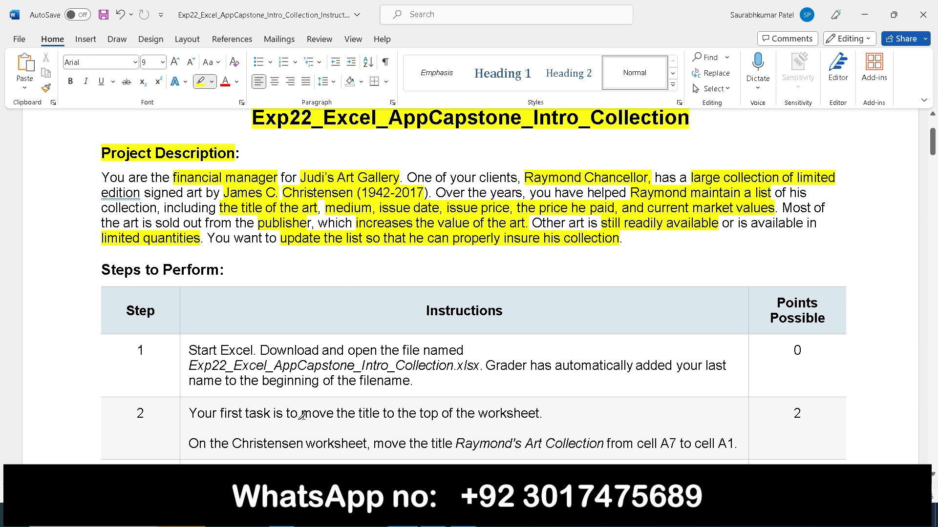
scroll(476, 332, "down", 2)
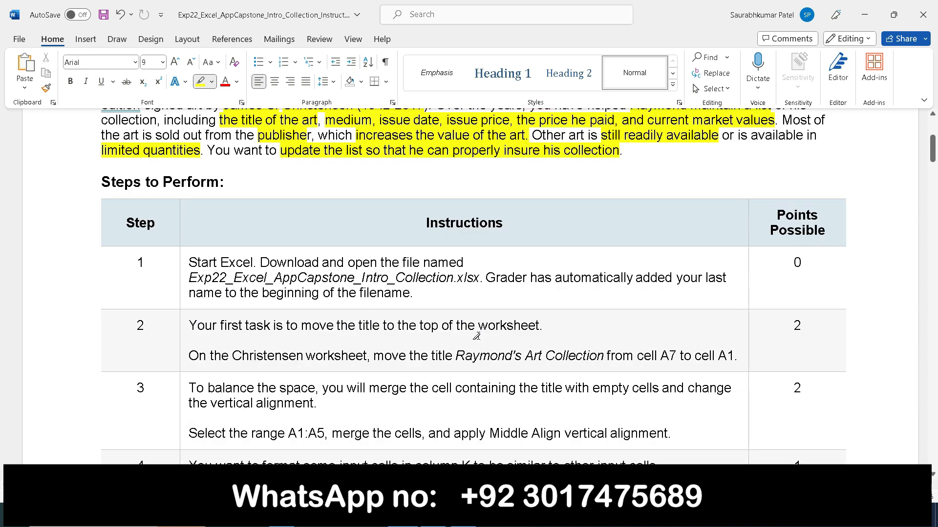
scroll(461, 328, "down", 4)
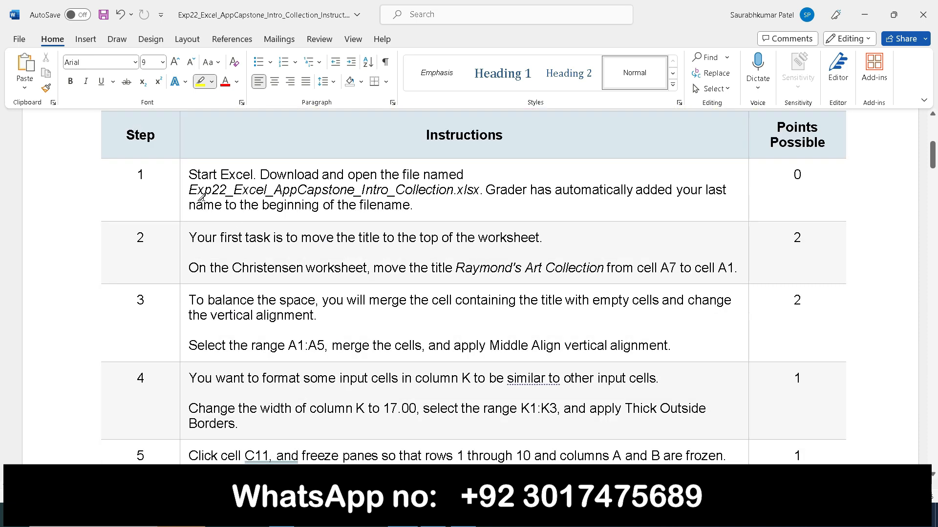
left_click_drag(189, 195, 478, 192)
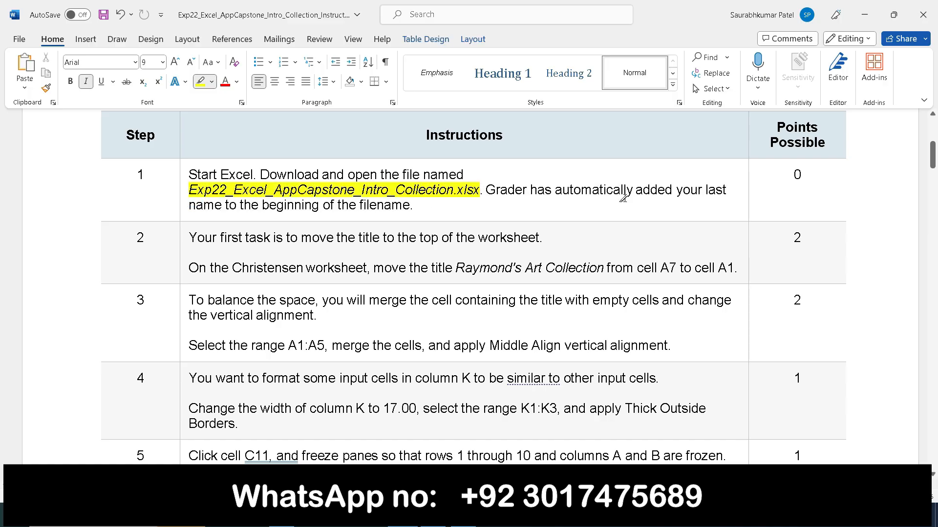
- Switch to the Excel workbook and examine the art collection list, its summary tables and the columns through Note
mouse_move(432, 519)
left_click(433, 442)
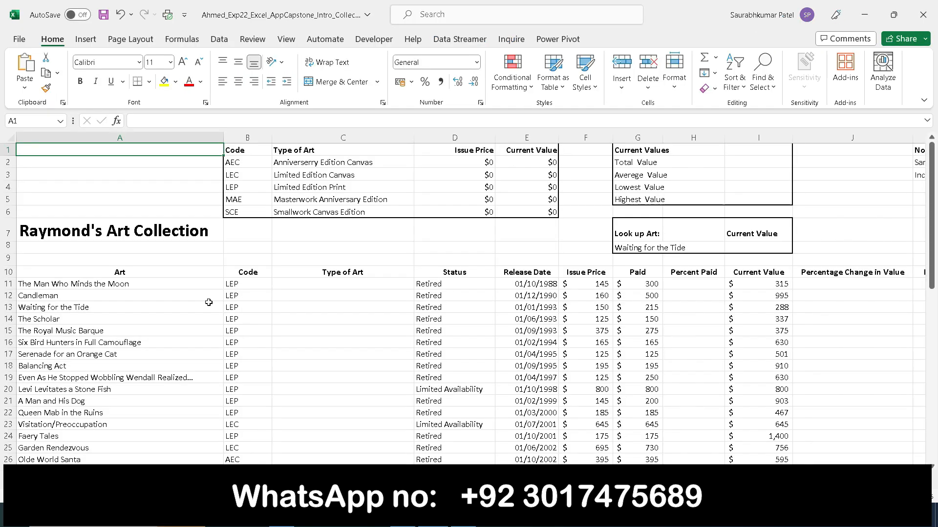
scroll(272, 293, "down", 18)
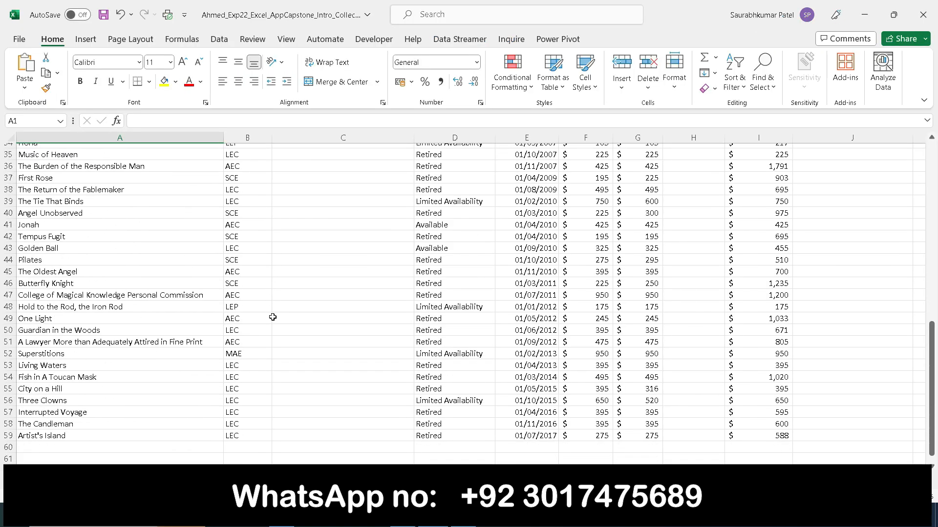
scroll(273, 318, "up", 3)
scroll(273, 318, "up", 15)
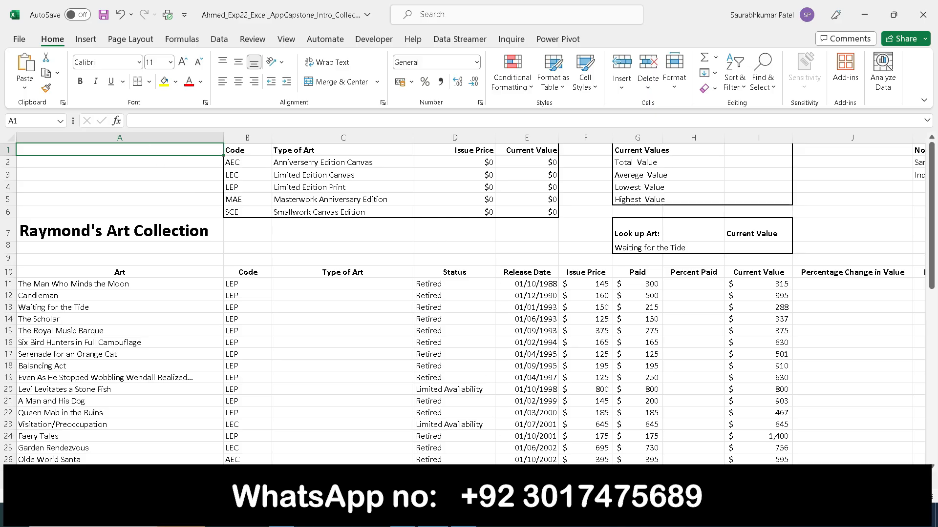
scroll(615, 459, "right", 2)
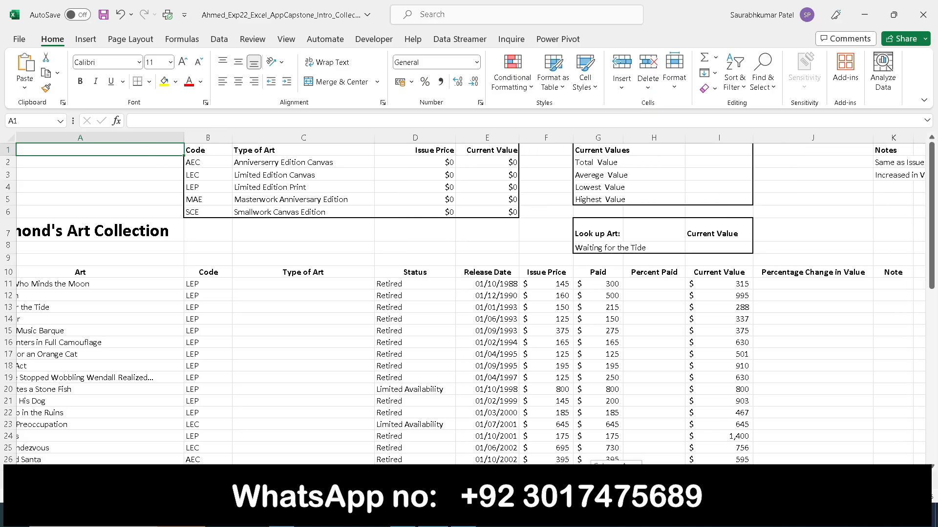
scroll(615, 459, "left", 2)
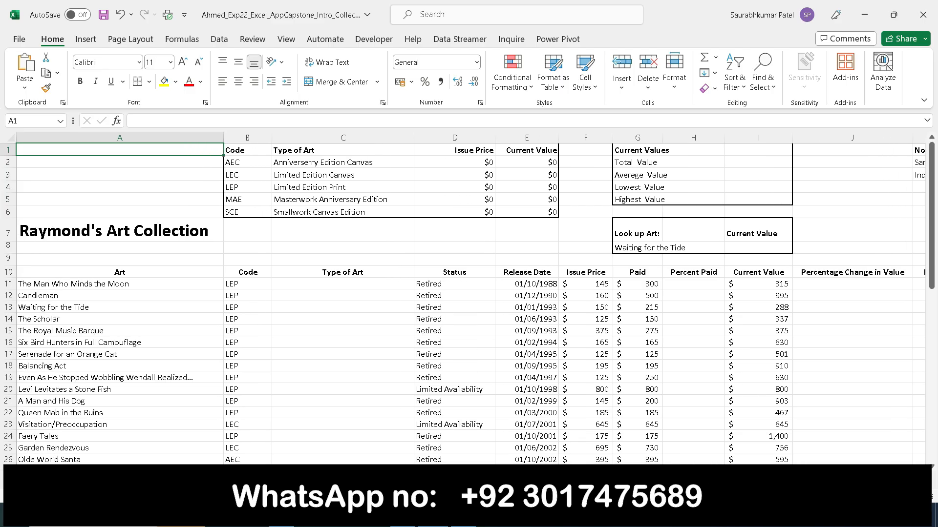
scroll(464, 293, "down", 3)
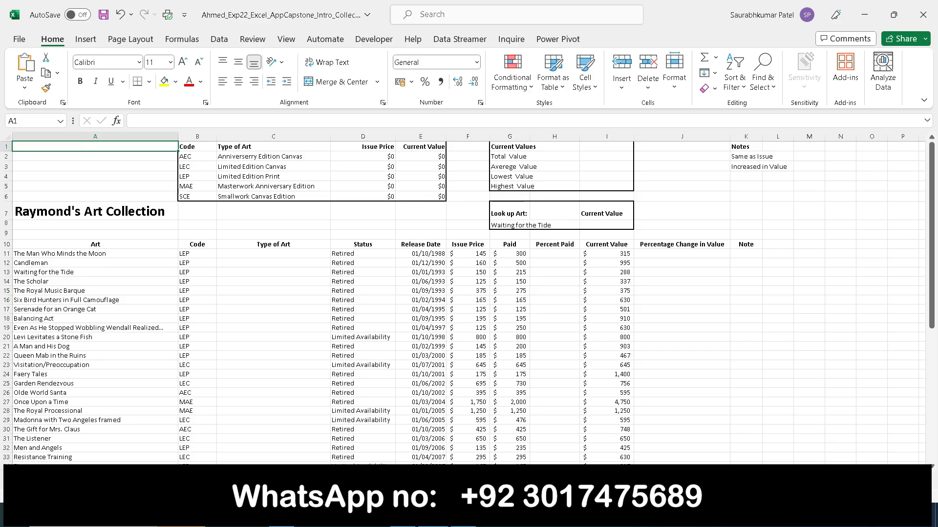
scroll(475, 396, "up", 3)
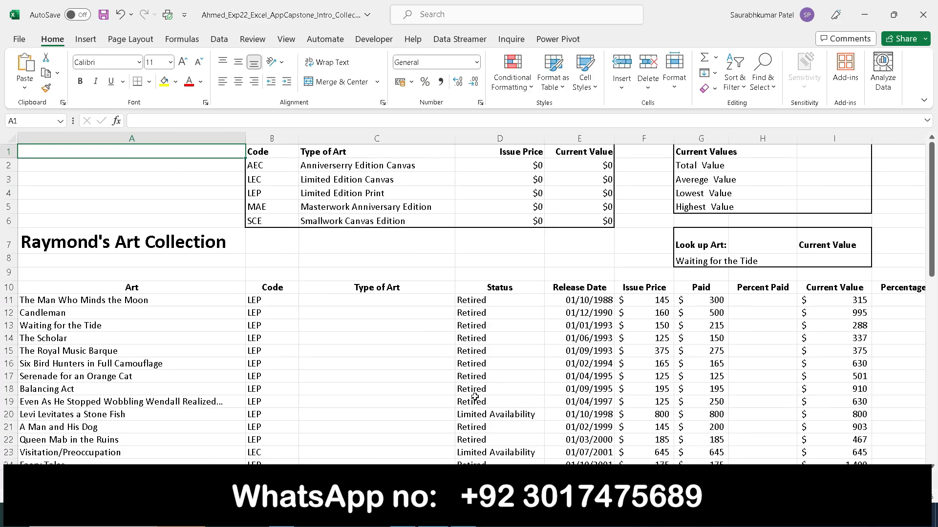
- Return to the Word instructions and remove the yellow highlight from the file name in instruction 1
left_click(404, 519)
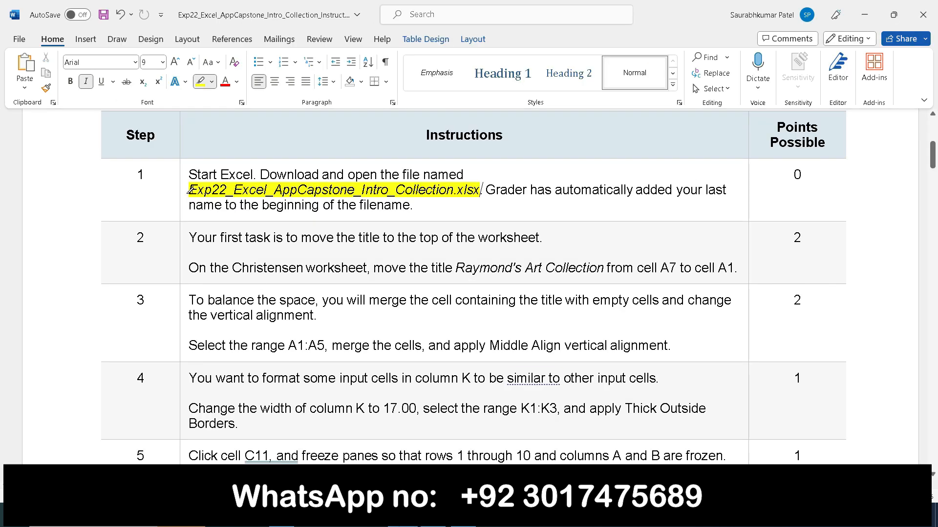
left_click_drag(190, 190, 474, 186)
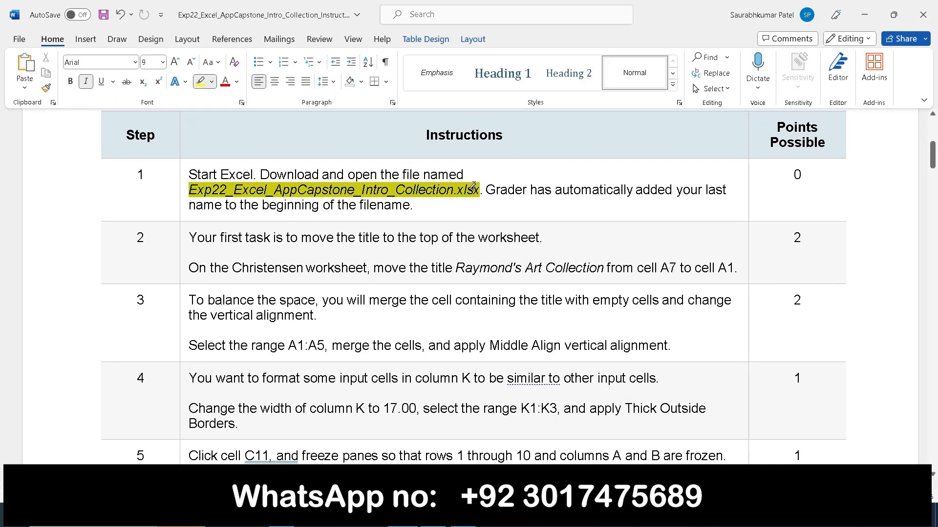
left_click(474, 187)
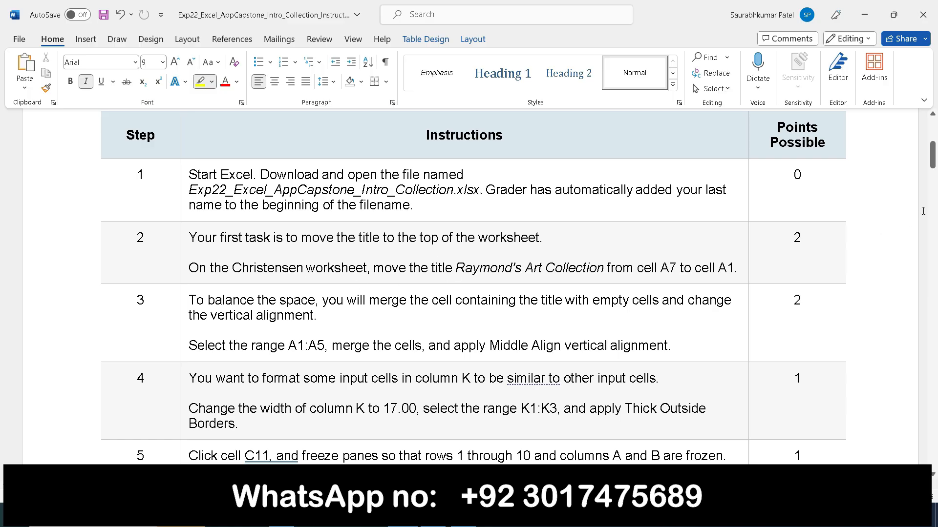
- Highlight the full text of instruction 2 in yellow and make it bold
left_click_drag(933, 158, 934, 170)
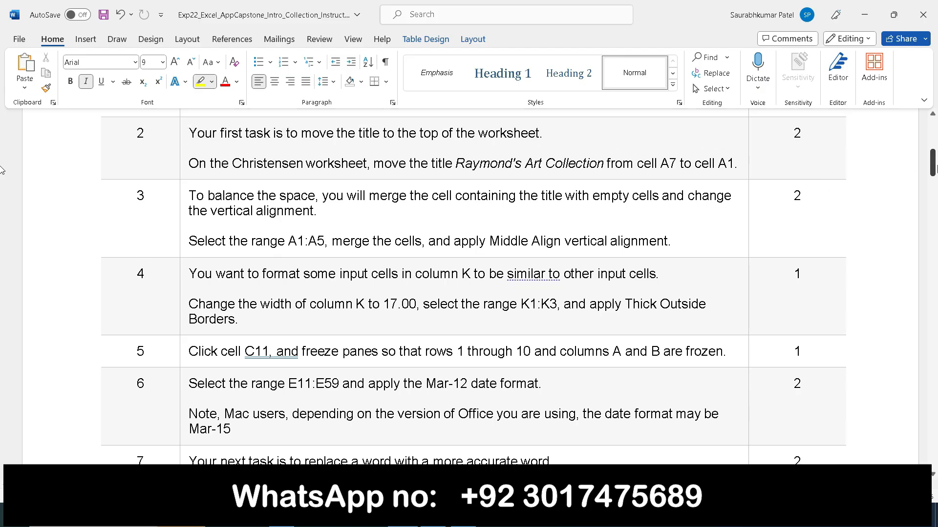
left_click(180, 141)
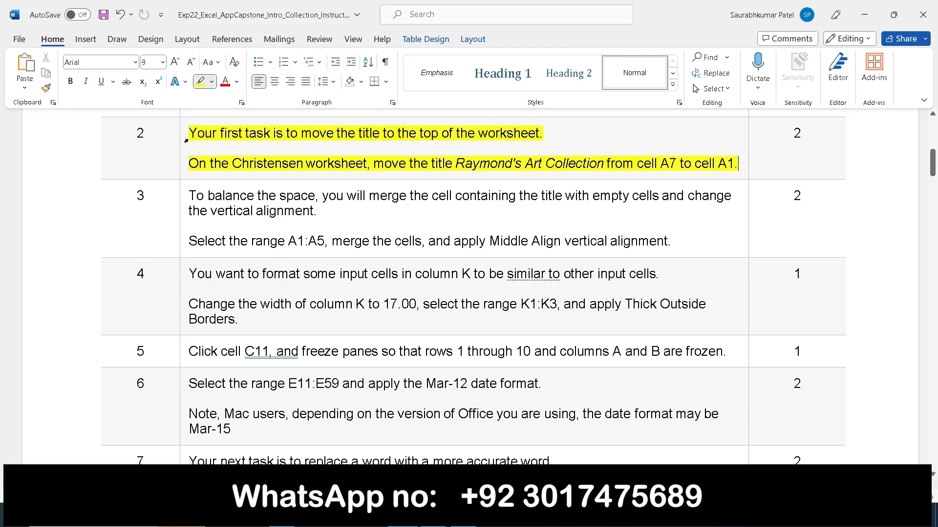
left_click(186, 141)
left_click(186, 140)
left_click_drag(194, 132, 736, 170)
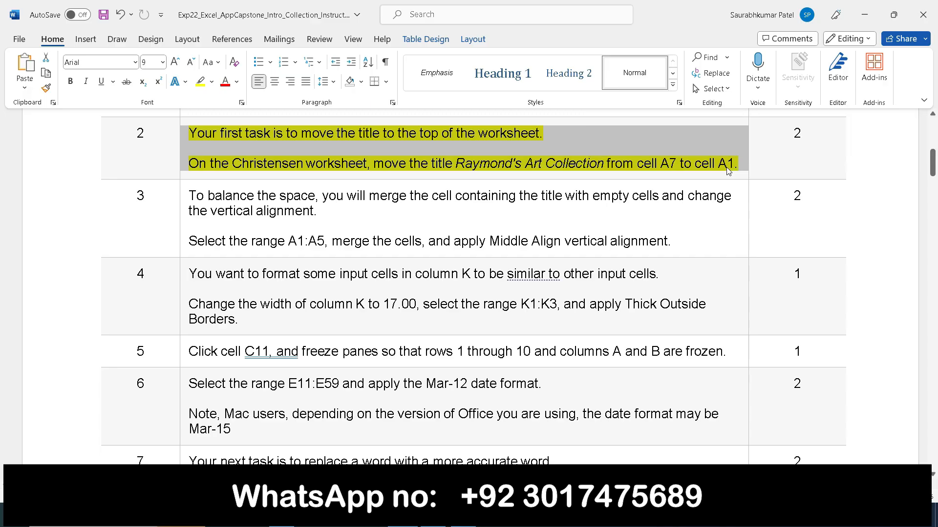
key("ctrl+b")
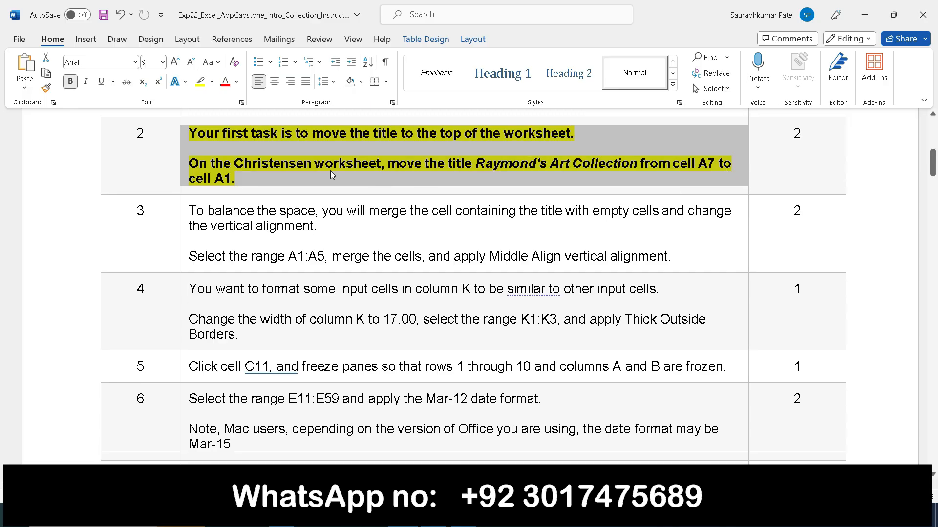
left_click(315, 166)
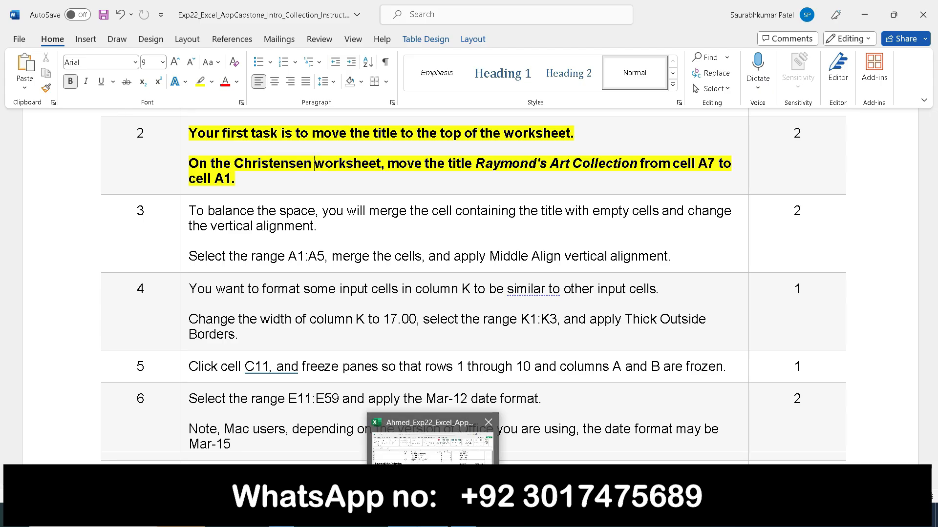
- Check the Excel workbook, return to instruction 2 in Word and select the phrase "Raymond's Art Collection from cell A7"
left_click(433, 515)
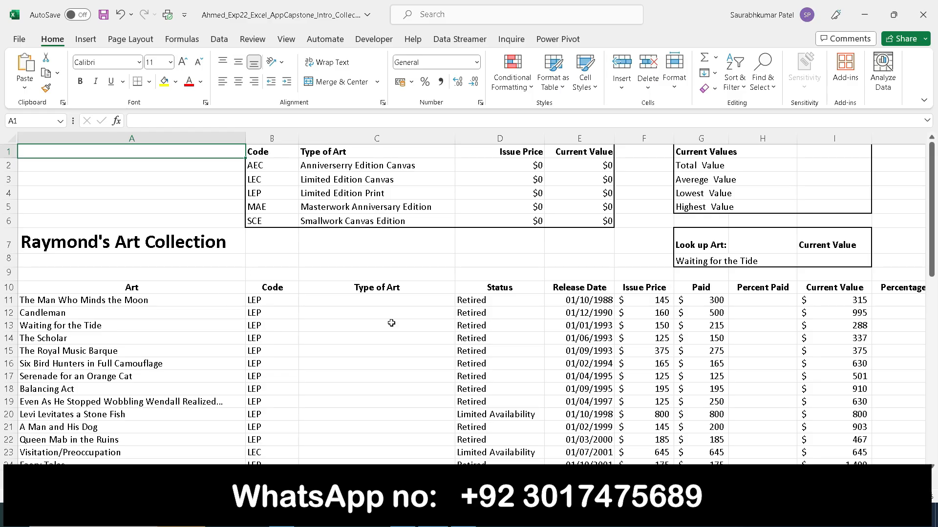
left_click(402, 515)
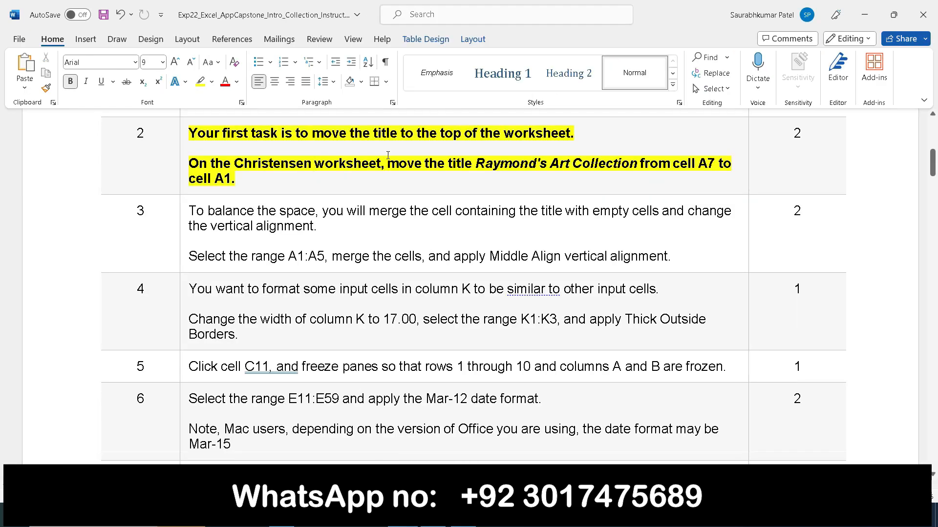
left_click(464, 515)
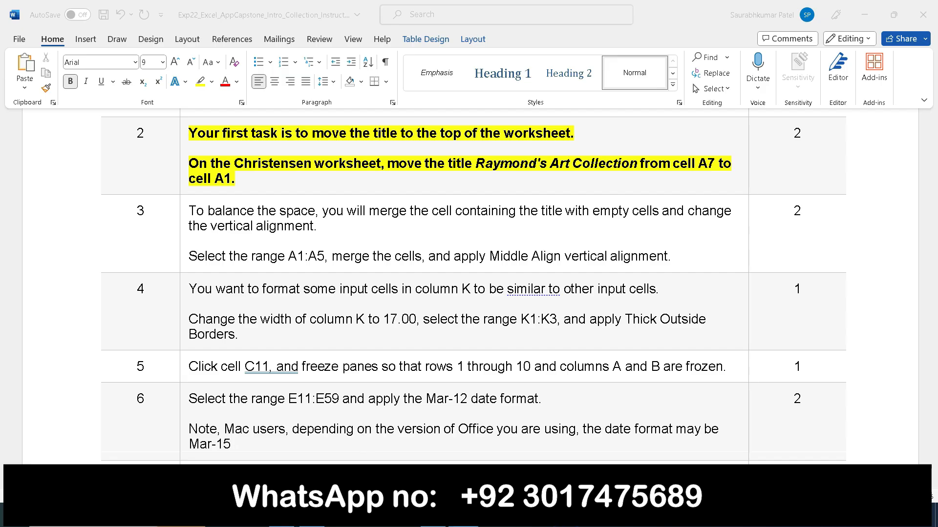
left_click(434, 515)
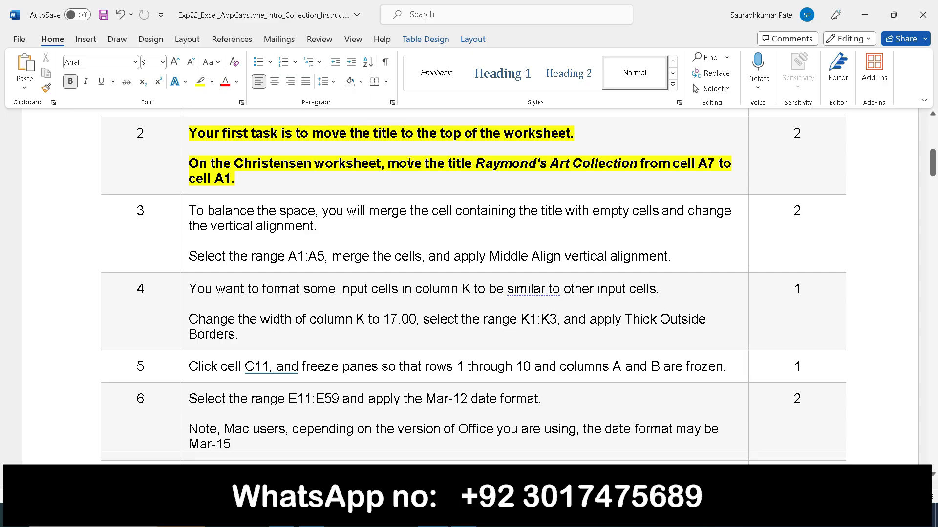
left_click_drag(477, 168, 709, 166)
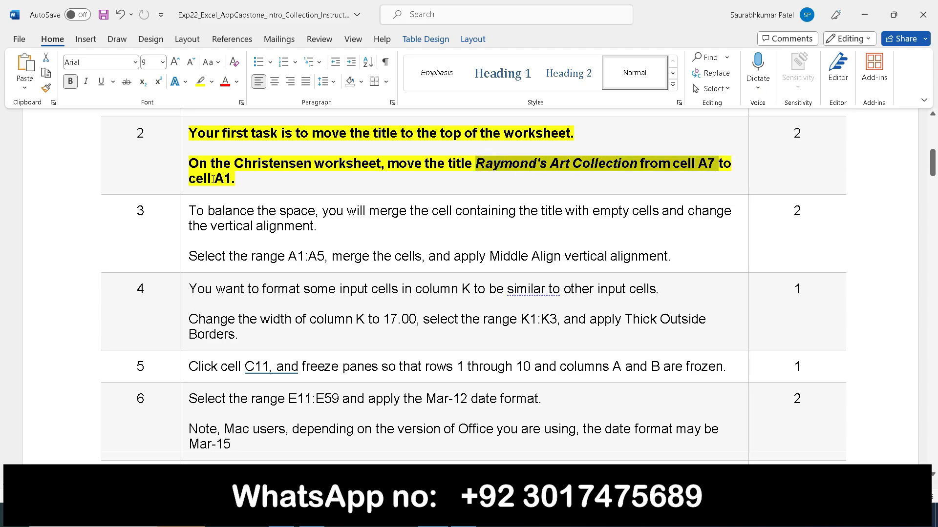
- Select "cell A1." in instruction 2, then switch to the Excel workbook and move the title Raymond's Art Collection from cell A7 to cell A1
left_click_drag(188, 179, 235, 179)
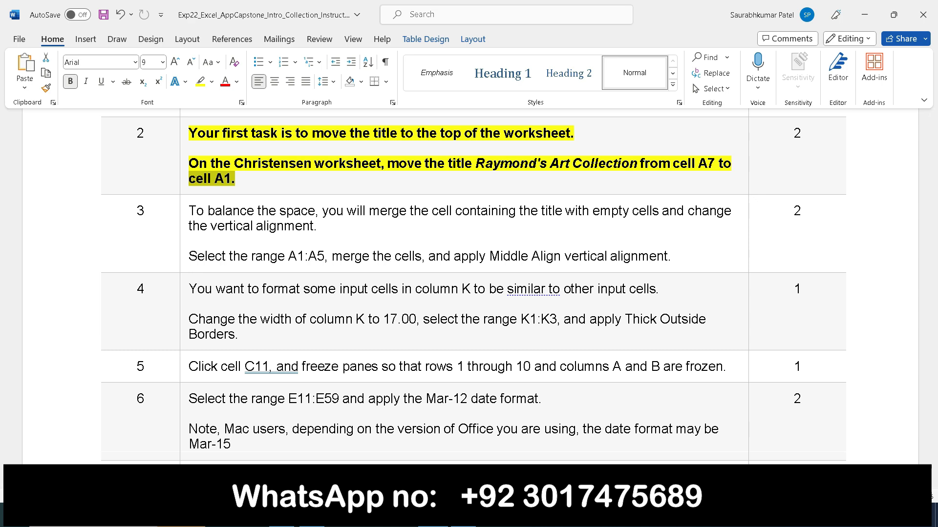
left_click(464, 437)
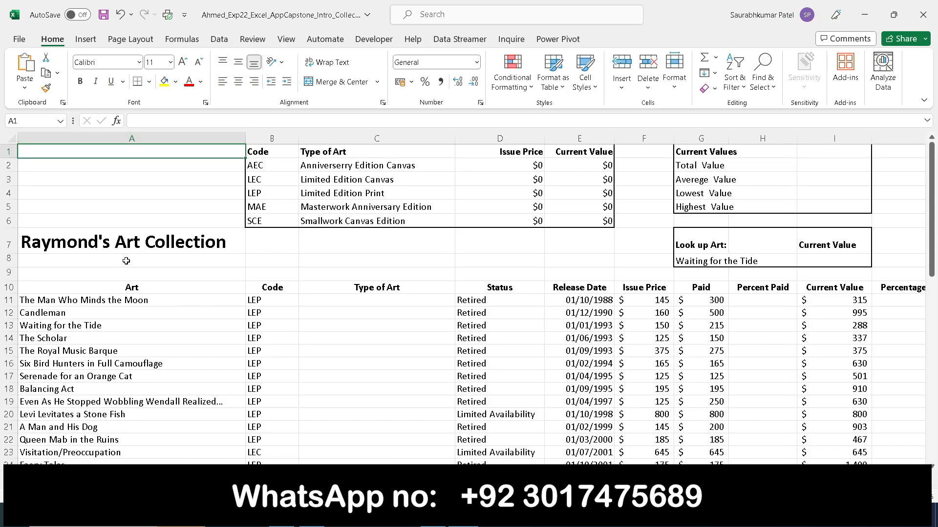
left_click(95, 238)
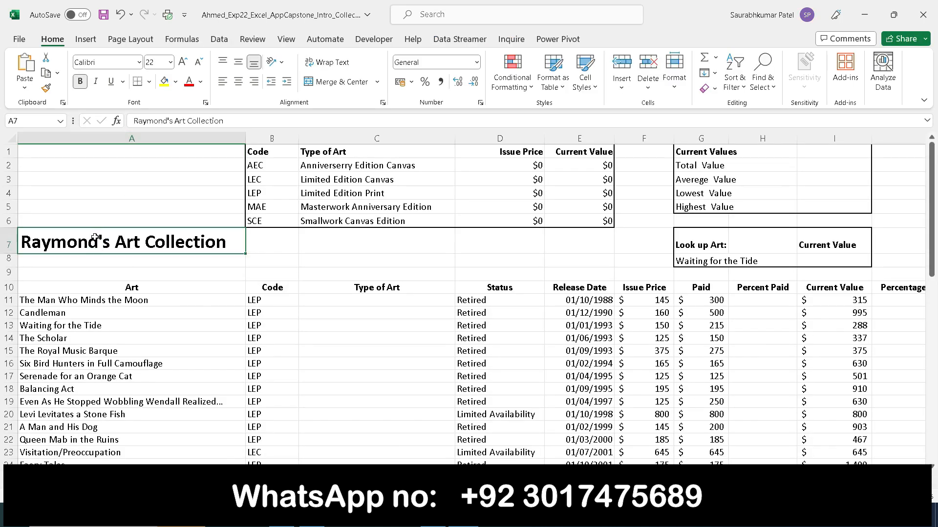
key("ctrl+x")
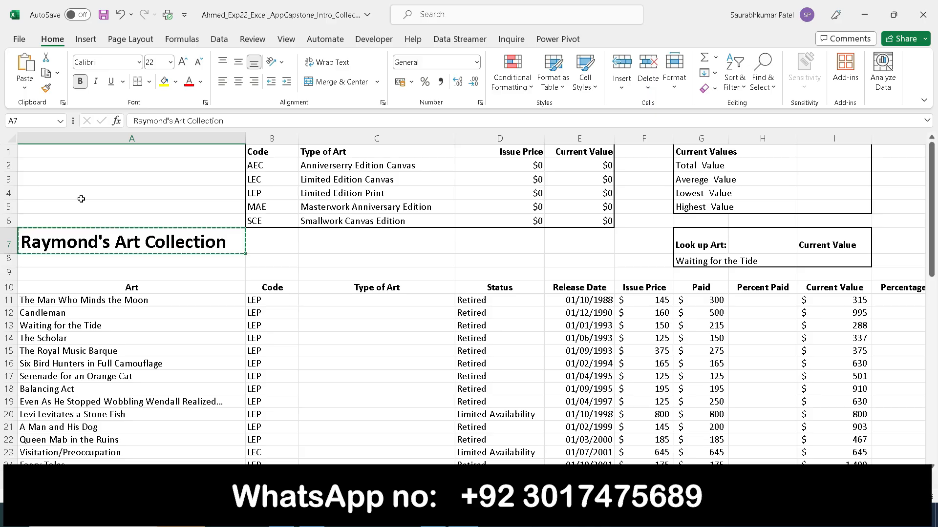
left_click(30, 151)
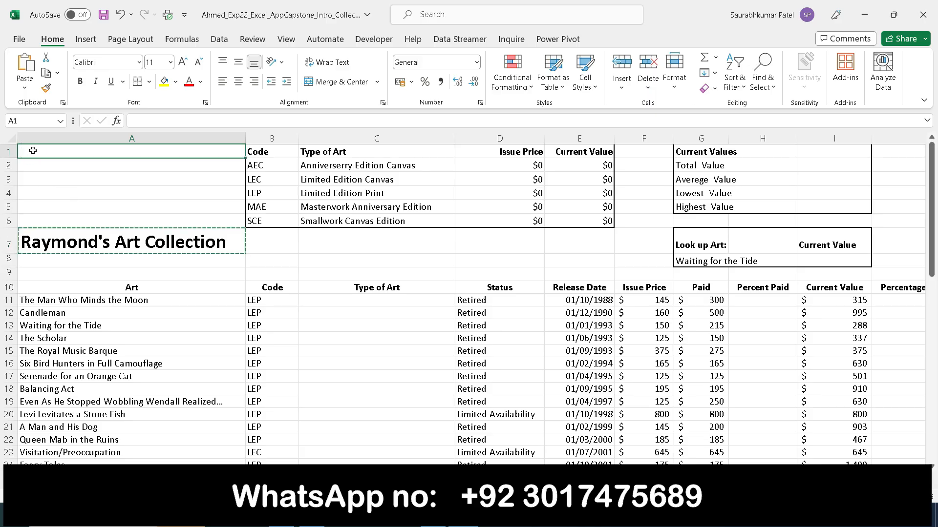
key("ctrl+v")
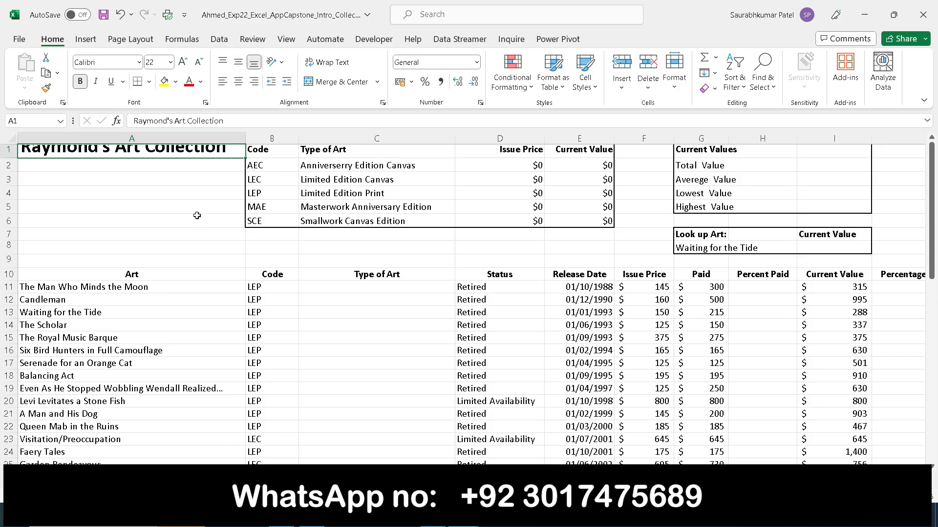
- Return to the Word instructions and remove the bold formatting and yellow highlight from instruction 2
left_click(434, 518)
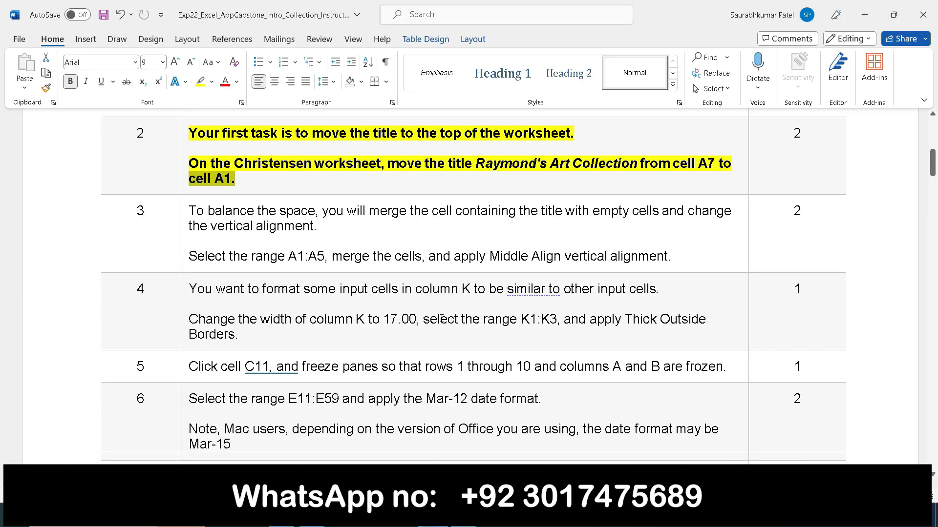
left_click(184, 146)
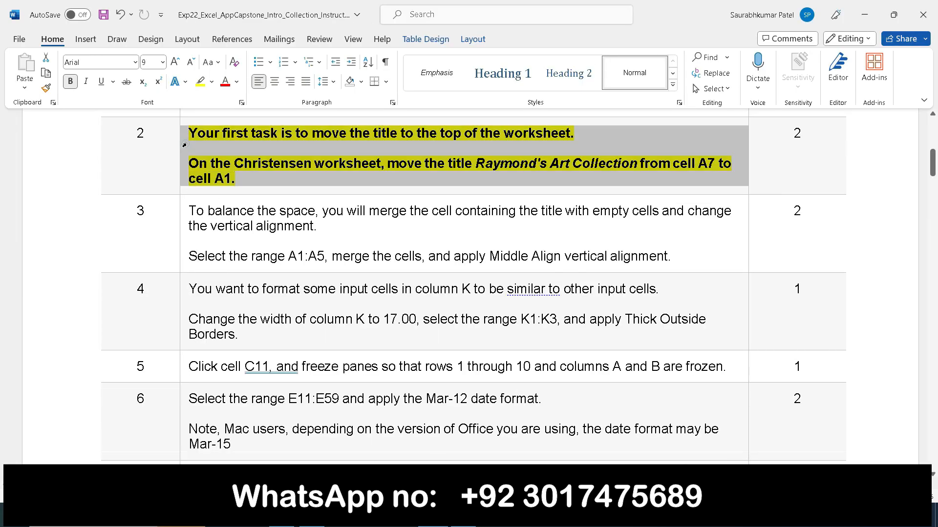
left_click(195, 123)
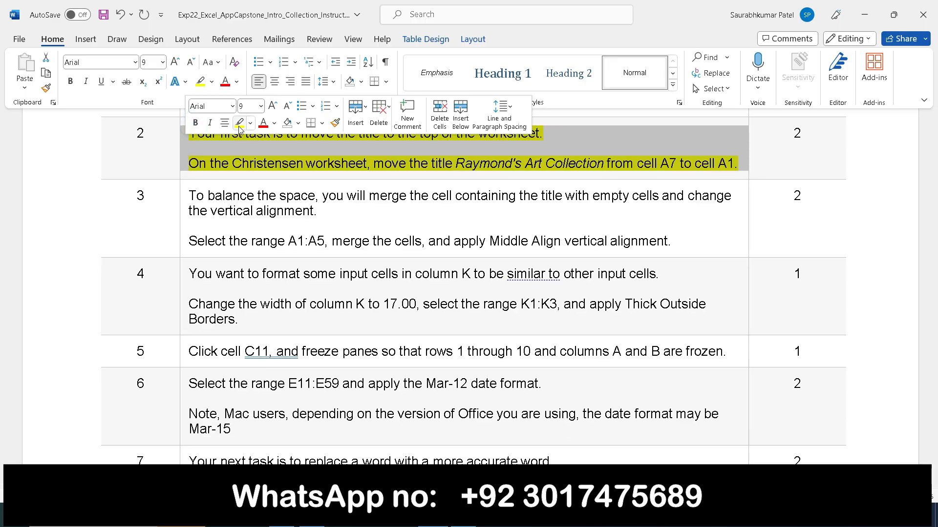
left_click(239, 123)
- Make the full text of instruction 3 bold and highlight it in yellow
left_click(182, 218)
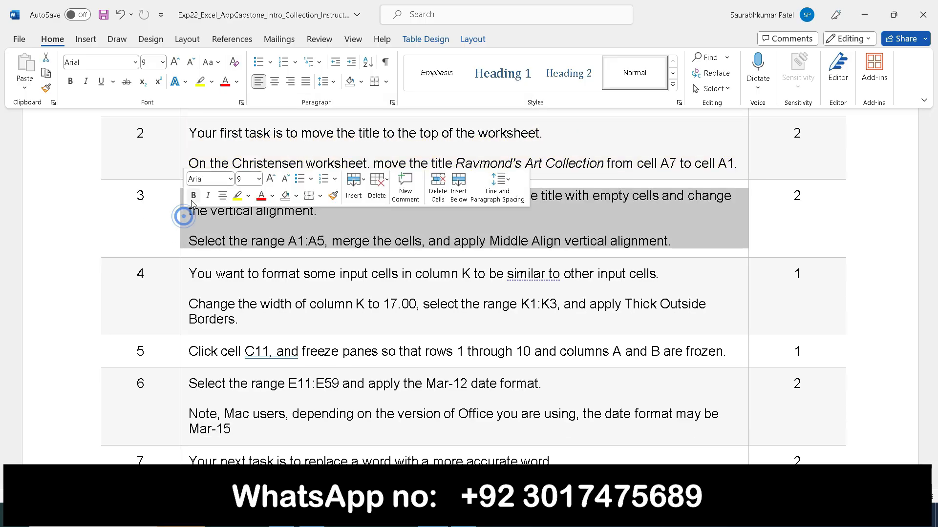
left_click(193, 196)
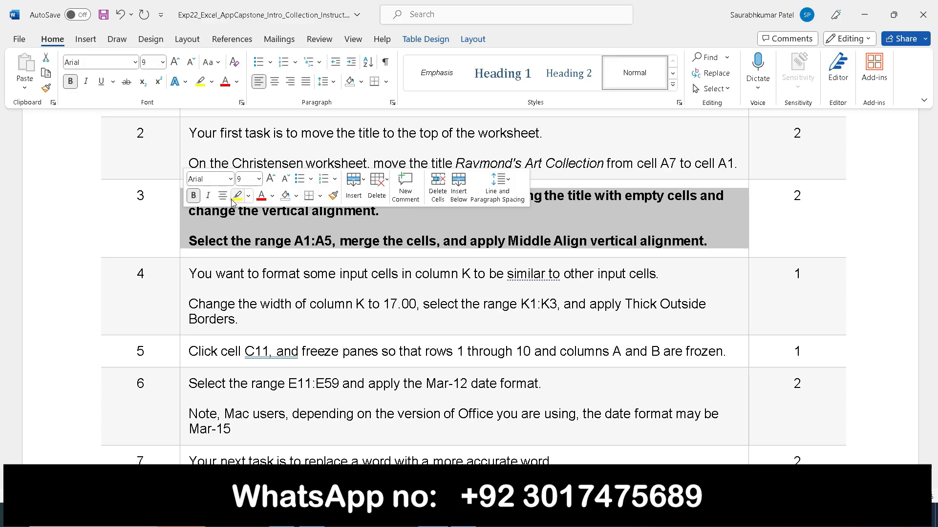
left_click(236, 197)
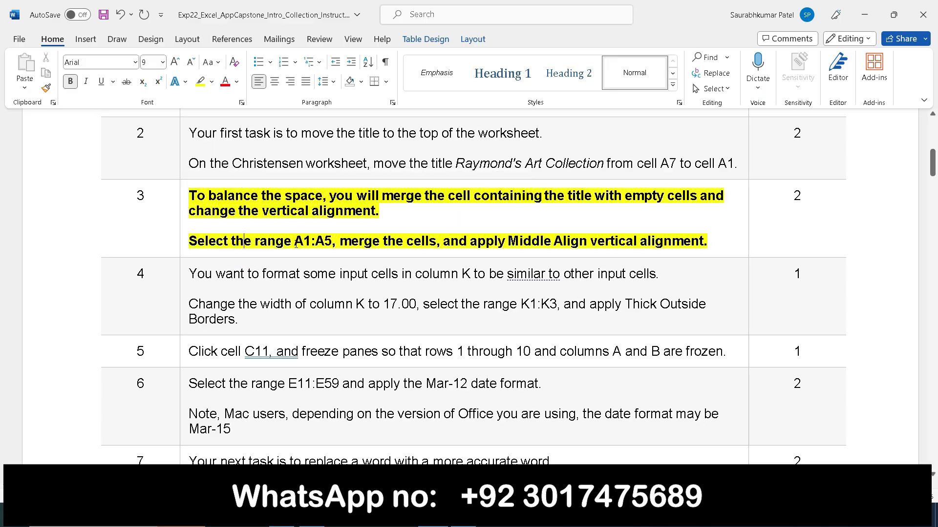
- Copy the range reference A1:A5 from instruction 3, switch to the Excel workbook and merge cells A1:A5 without centering
left_click_drag(294, 242, 331, 241)
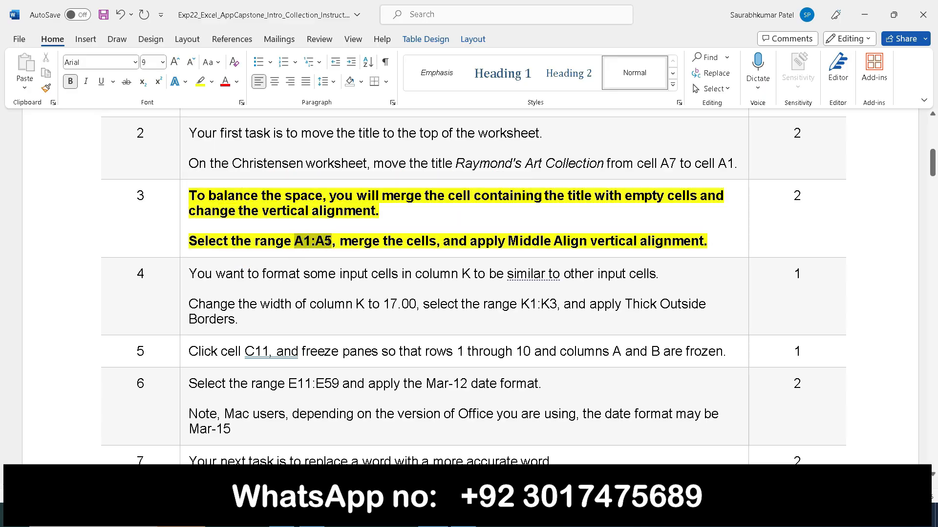
key("ctrl+c")
mouse_move(463, 515)
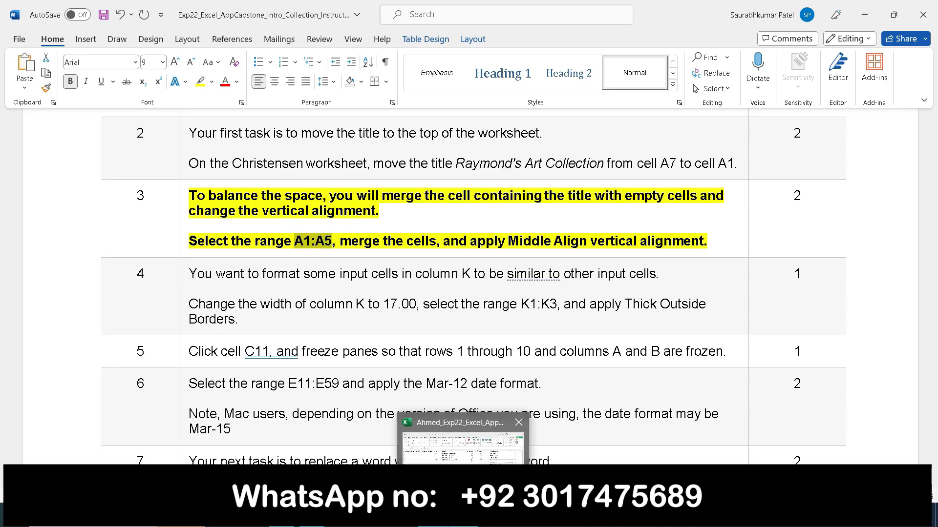
left_click(463, 447)
type("A1:A5")
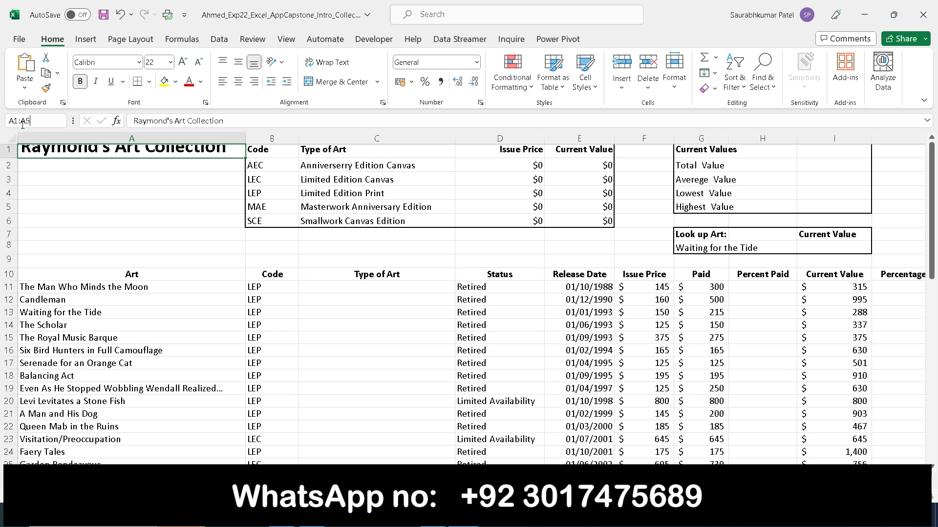
key("Return")
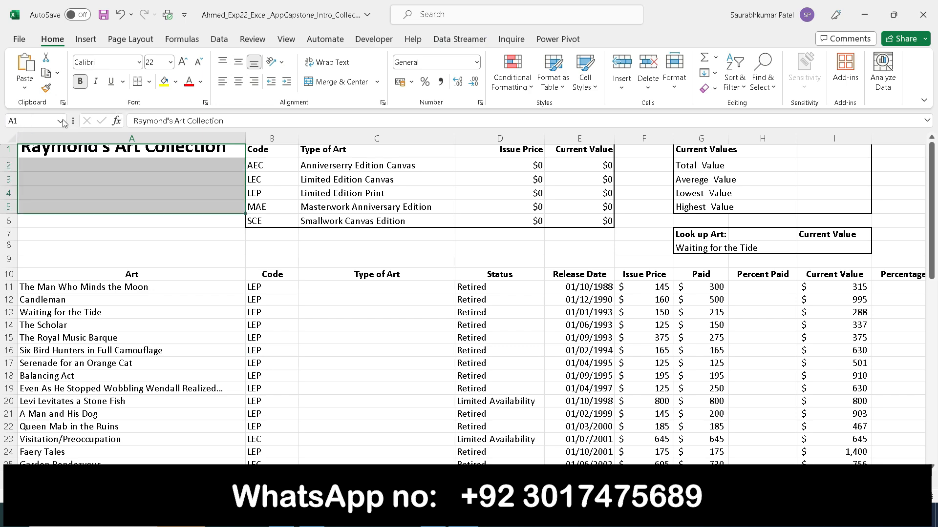
left_click(377, 83)
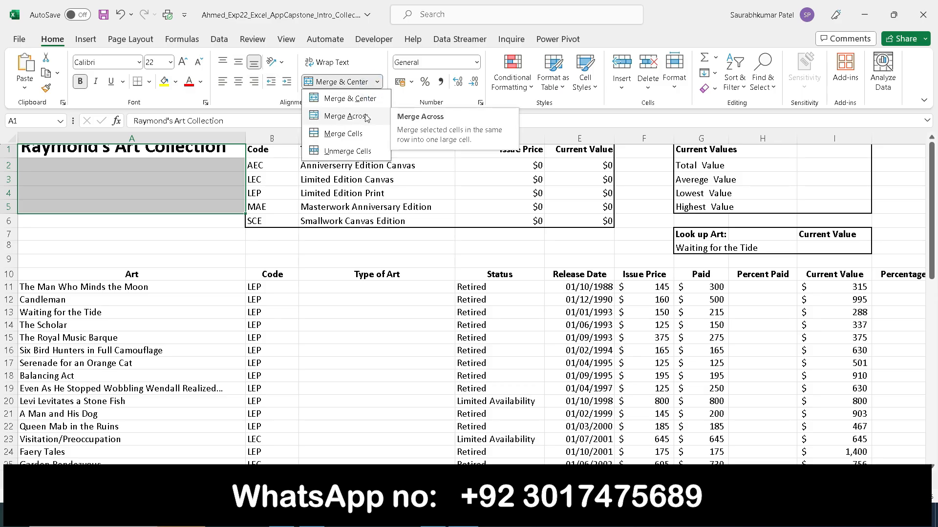
left_click(343, 134)
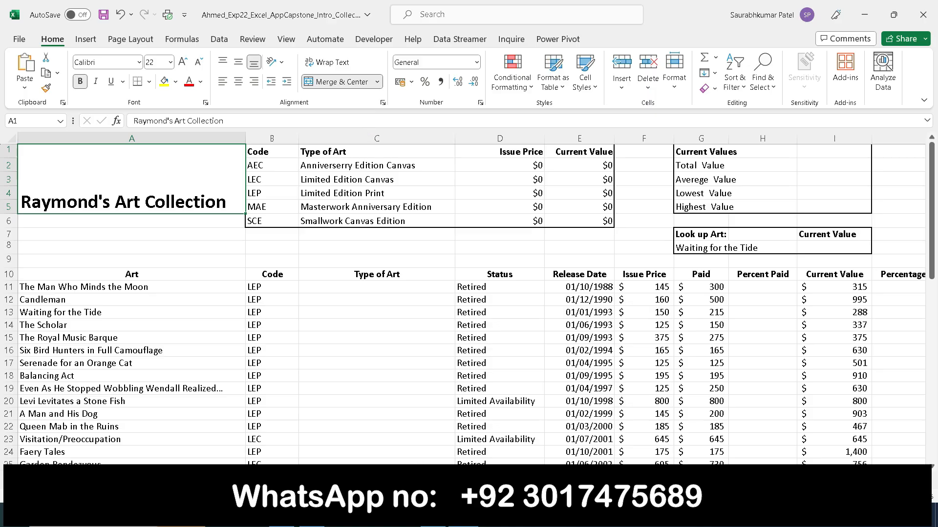
- Check instruction 3 in Word, select "apply Middle Align vertical alignment" and return to the Excel workbook
left_click(433, 516)
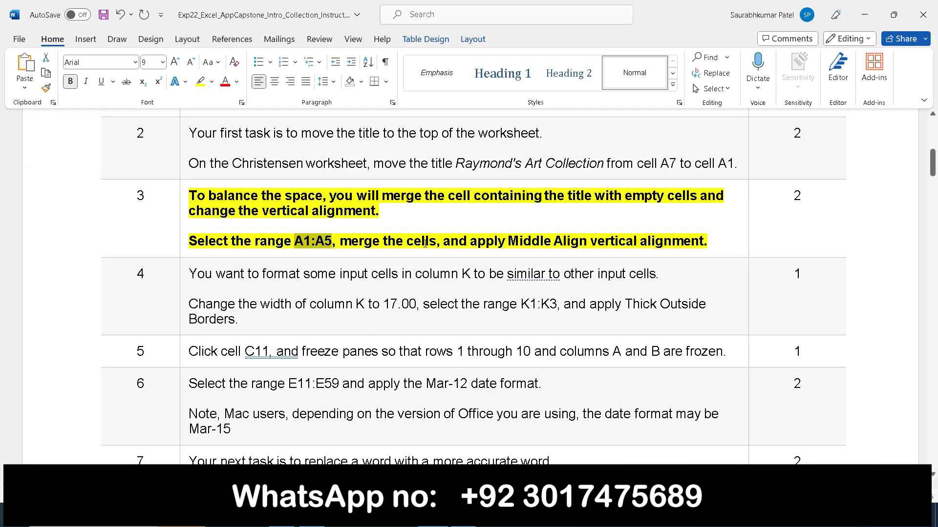
left_click_drag(472, 247, 682, 248)
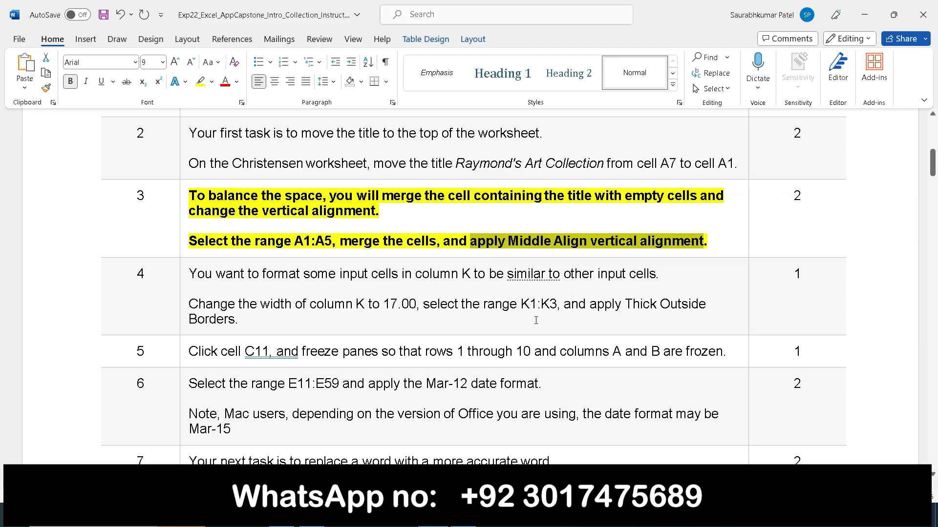
mouse_move(463, 516)
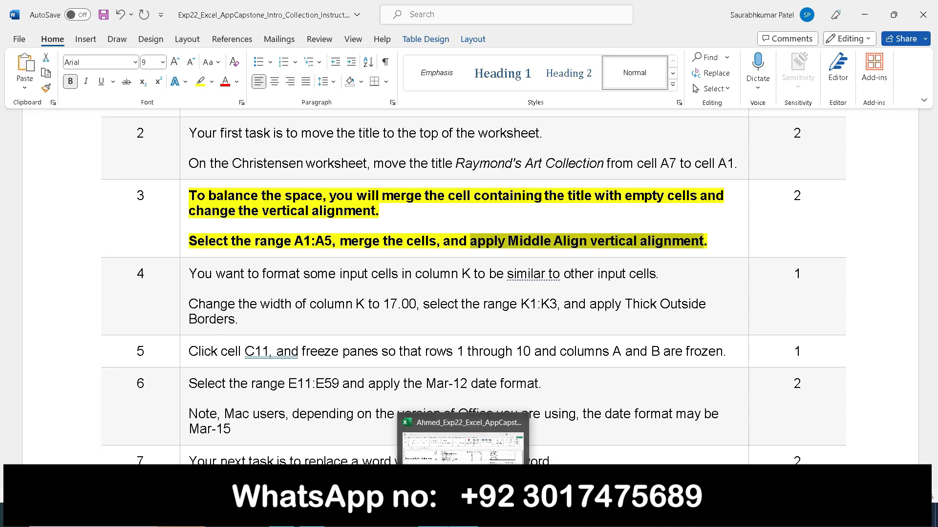
left_click(437, 467)
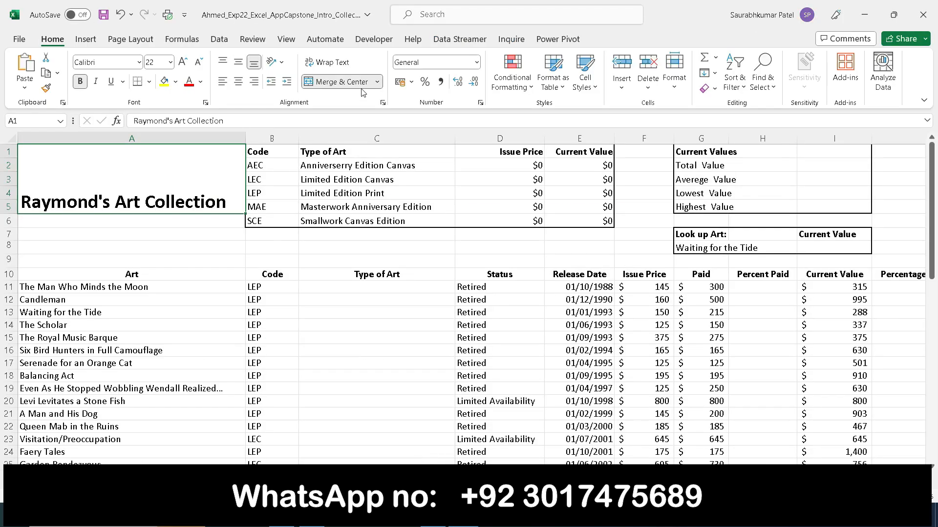
left_click(383, 103)
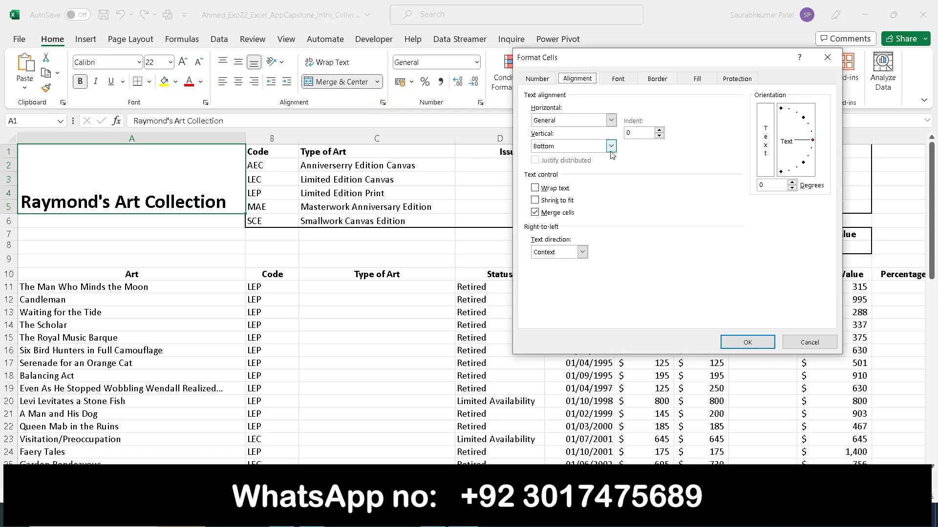
left_click(611, 147)
left_click(611, 149)
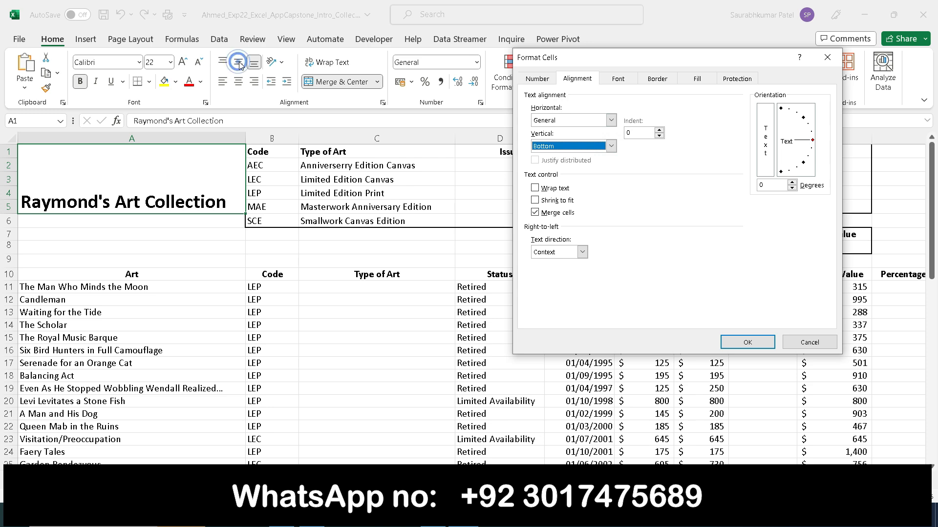
left_click(748, 343)
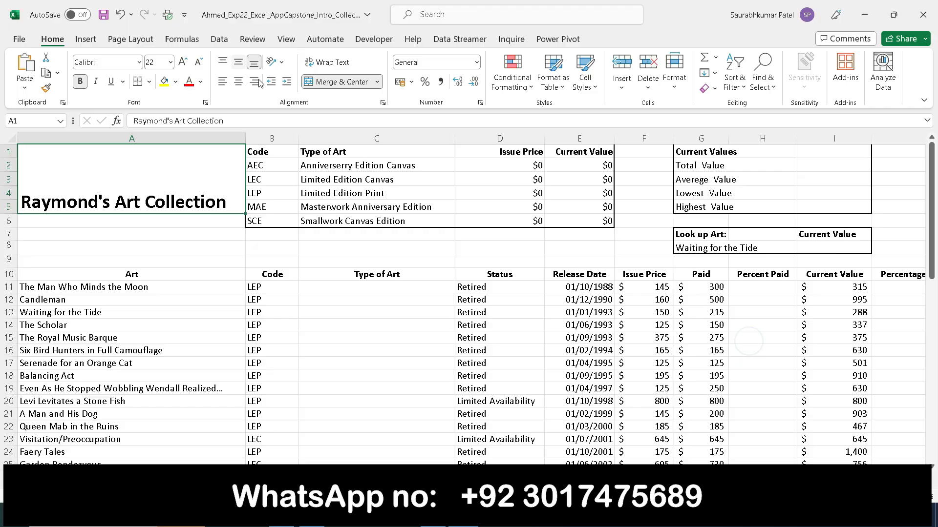
- Apply Middle Align vertical alignment to the merged title cell A1:A5
left_click(239, 63)
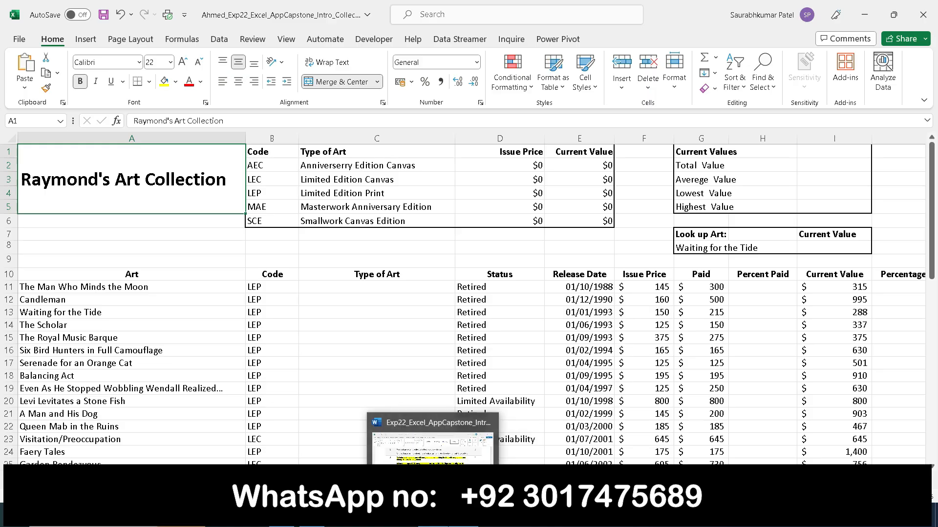
- Switch to the Word instructions and remove the bold formatting and yellow highlight from instruction 3
left_click(442, 454)
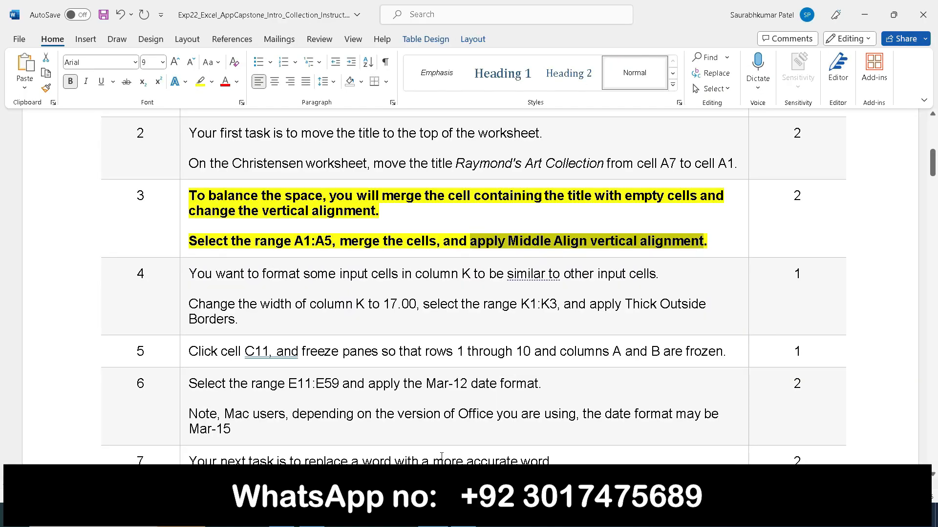
left_click(181, 222)
left_click(194, 201)
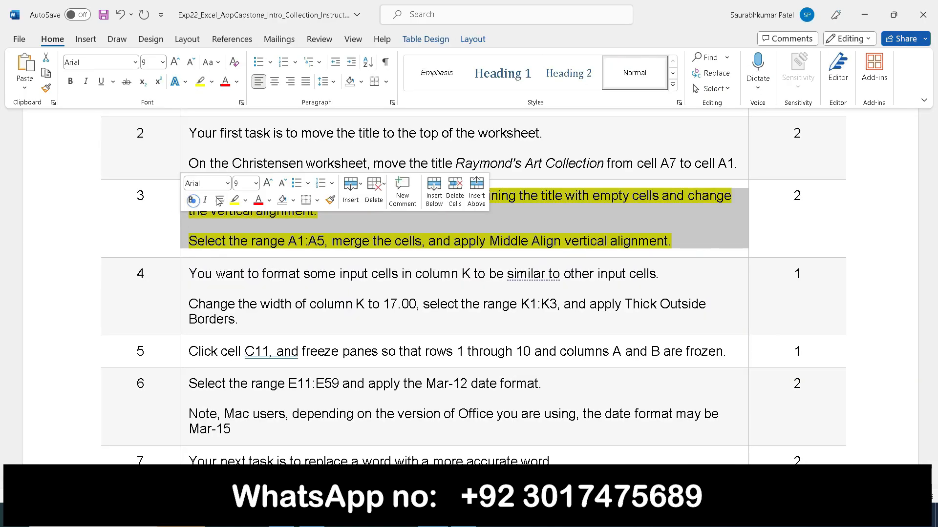
left_click(235, 201)
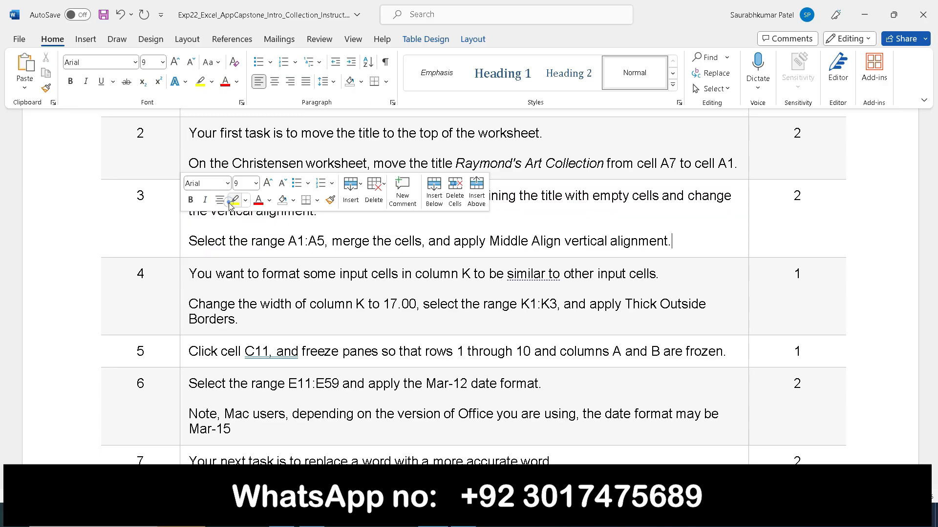
- Make the full text of instruction 4 bold and highlight it in yellow
left_click(183, 288)
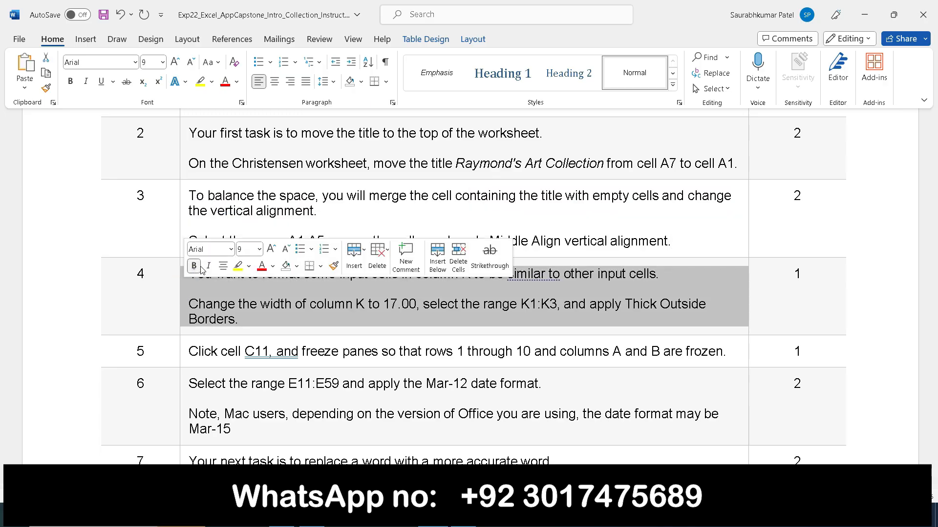
left_click(194, 266)
left_click(239, 266)
left_click(313, 320)
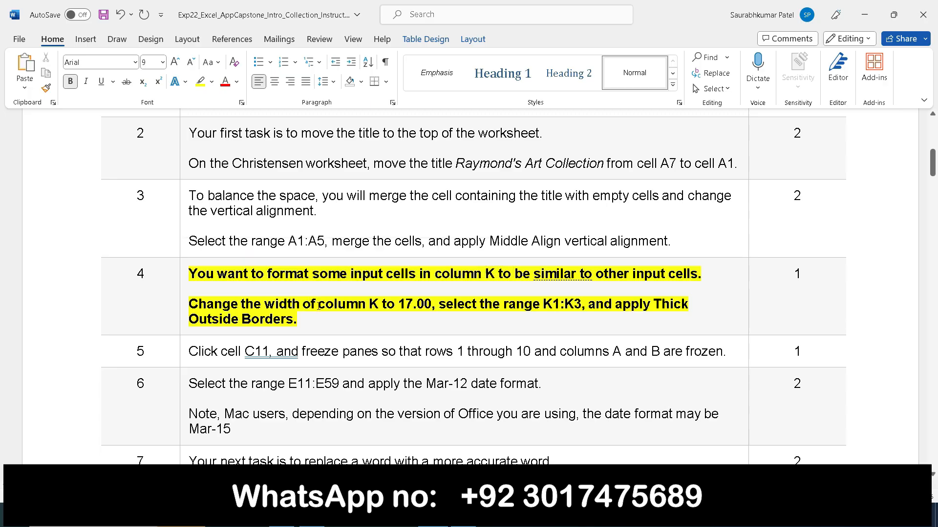
- Read instruction 4, select the phrase "width of column K to 17.00" and switch to the Excel workbook
scroll(317, 306, "down", 2)
scroll(329, 299, "down", 2)
scroll(329, 299, "up", 2)
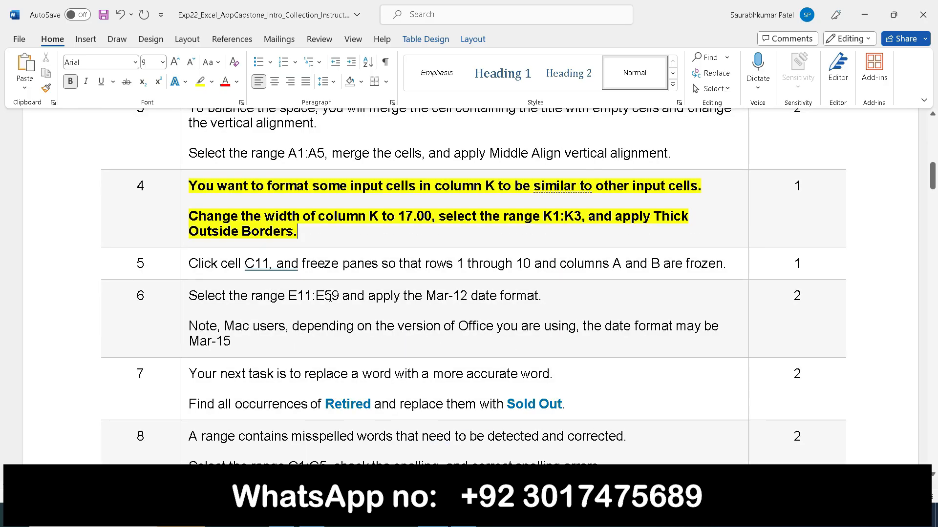
mouse_move(928, 168)
left_mouse_down()
mouse_move(935, 182)
mouse_move(934, 172)
left_mouse_up()
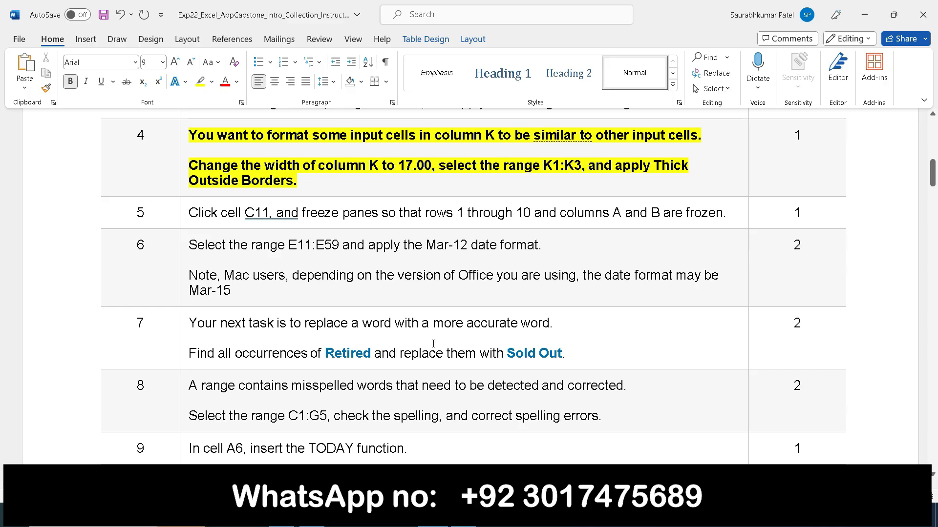
left_click_drag(266, 166, 438, 165)
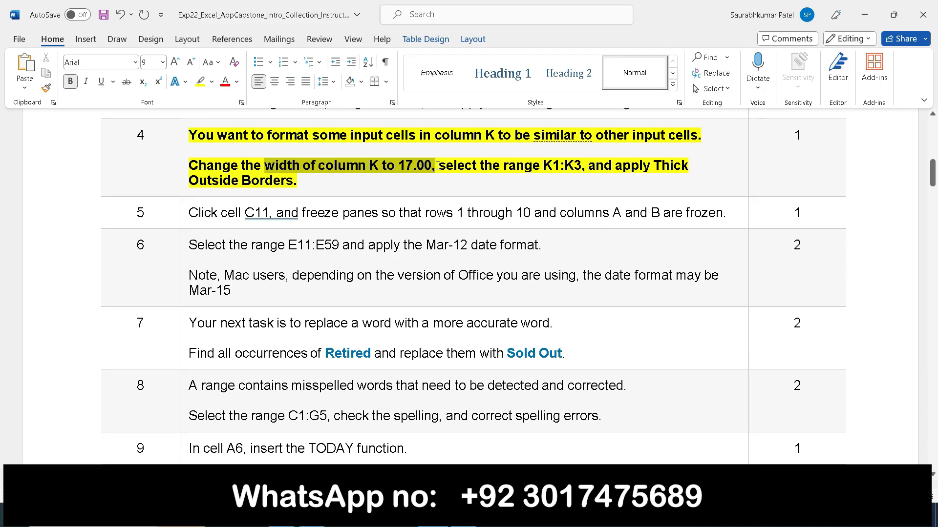
mouse_move(462, 516)
left_click(459, 487)
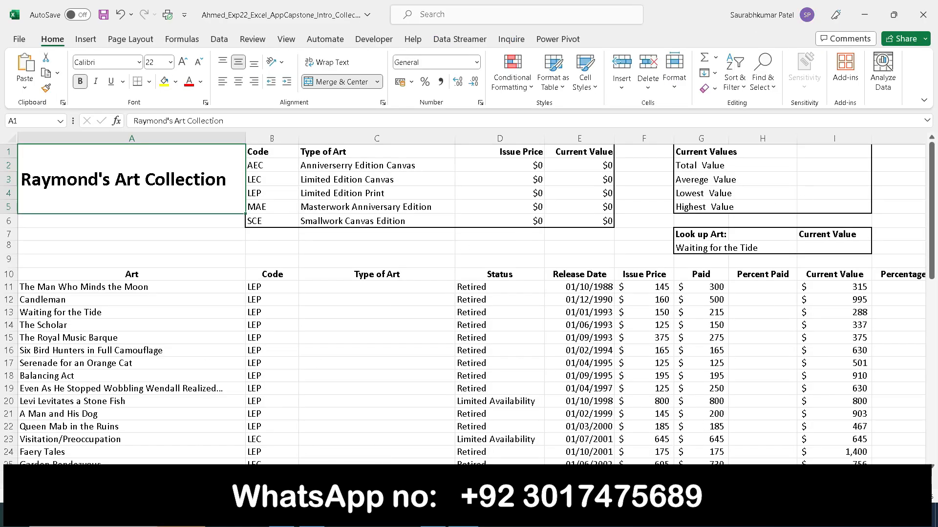
- Set the width of column K to 17
scroll(468, 299, "right", 3)
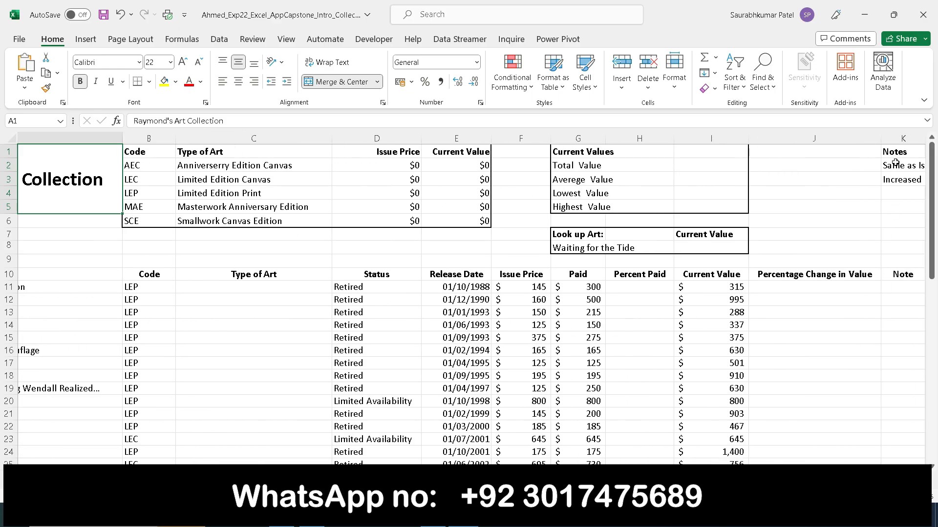
left_click(898, 136)
right_click(899, 137)
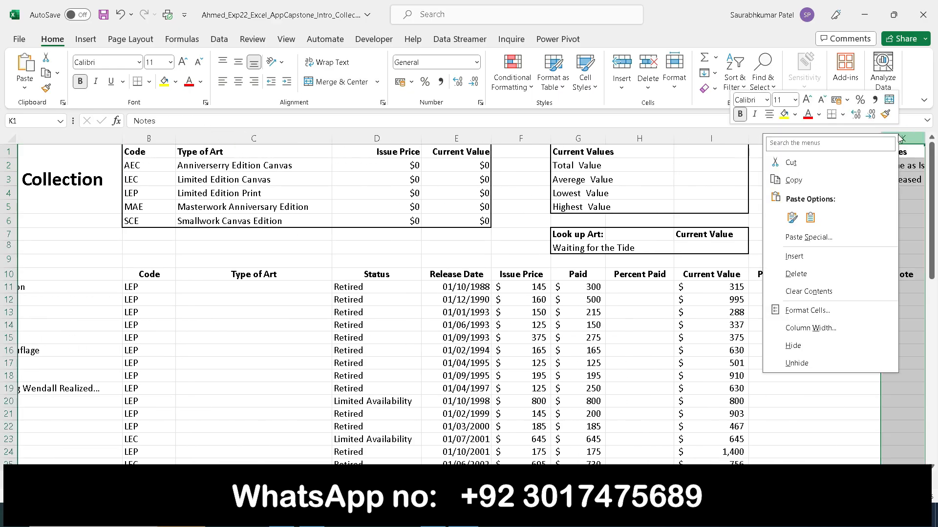
left_click(808, 329)
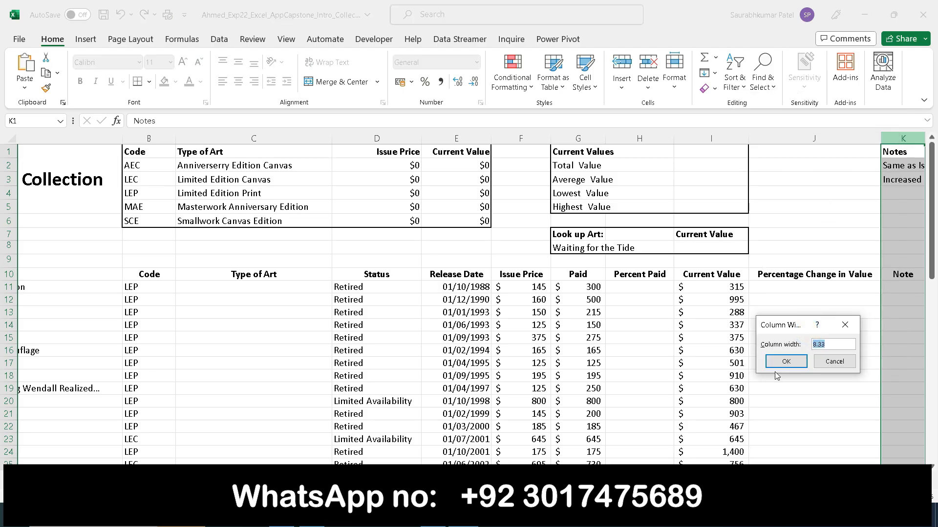
type("17")
key("Return")
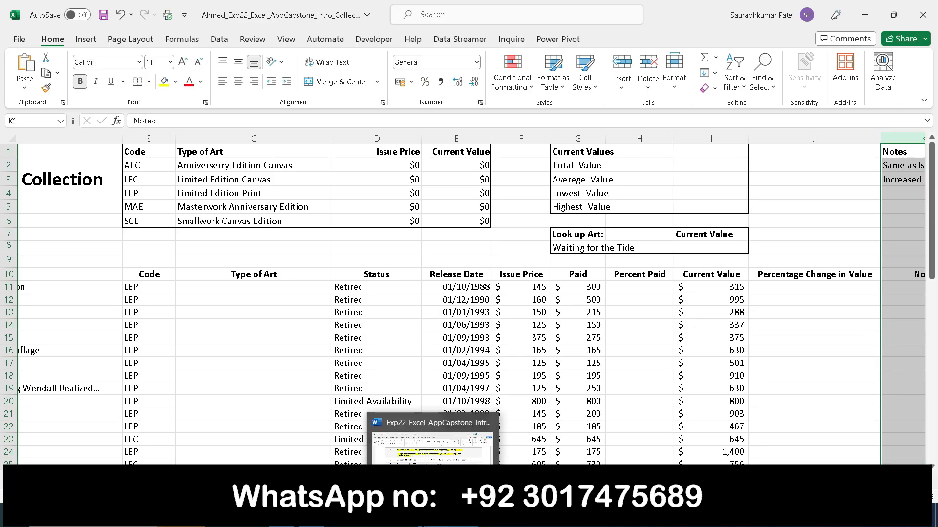
- Copy the range reference K1:K3 from instruction 4 in Word and use it to select that range in the Excel workbook
left_click(433, 517)
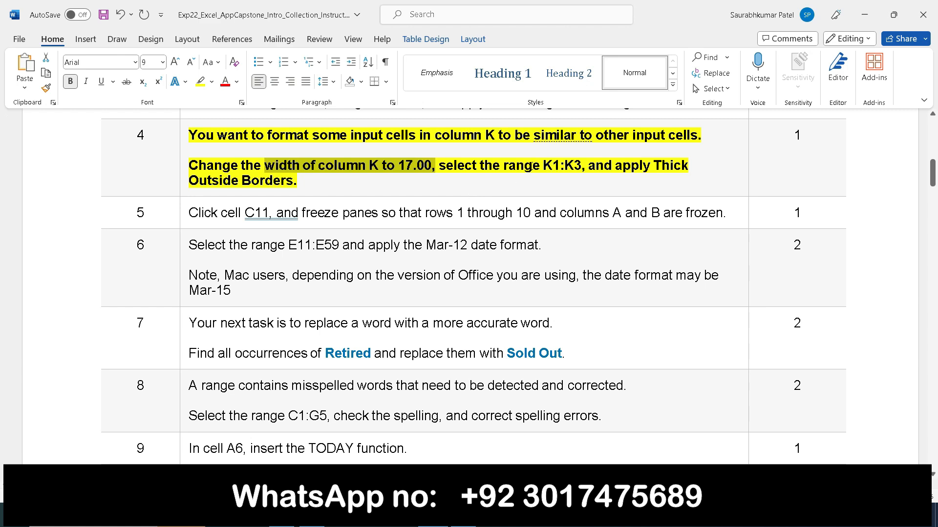
left_click_drag(548, 167, 580, 169)
key("ctrl+c")
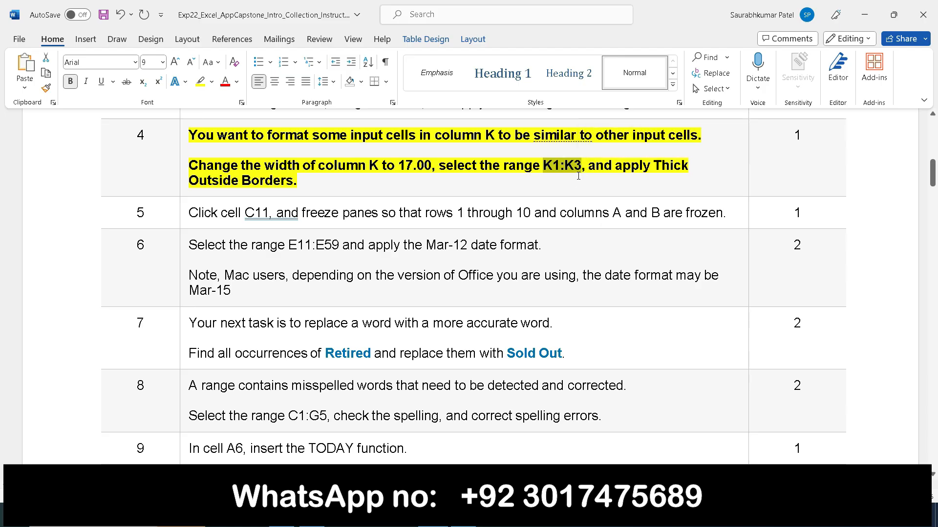
left_click(463, 516)
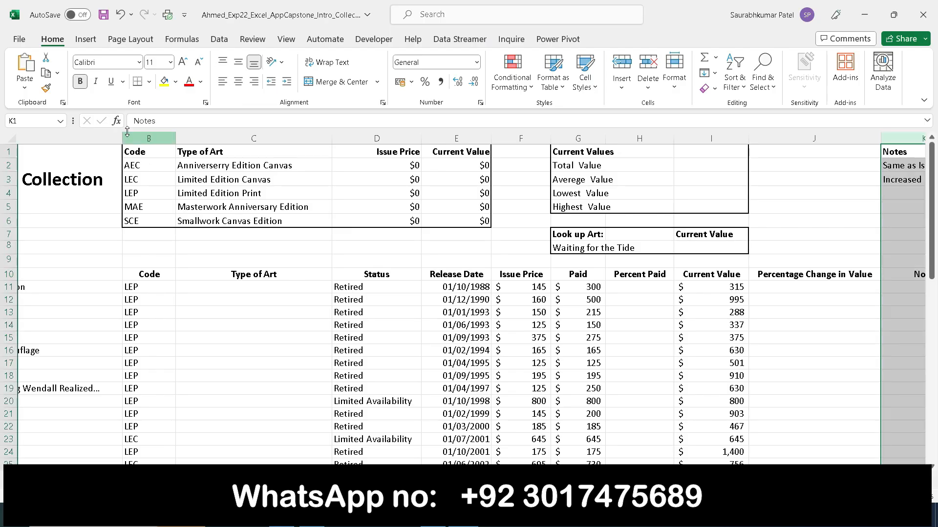
left_click(38, 121)
key("ctrl+v")
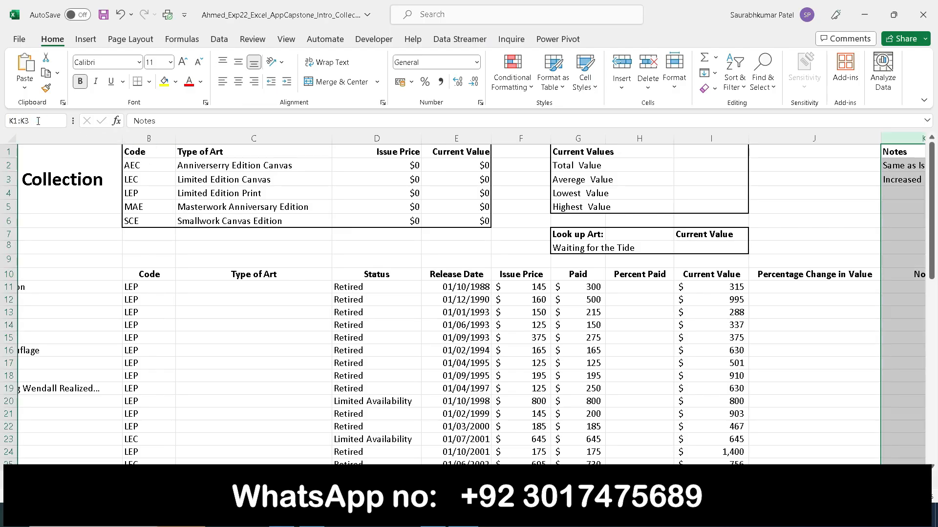
key("Return")
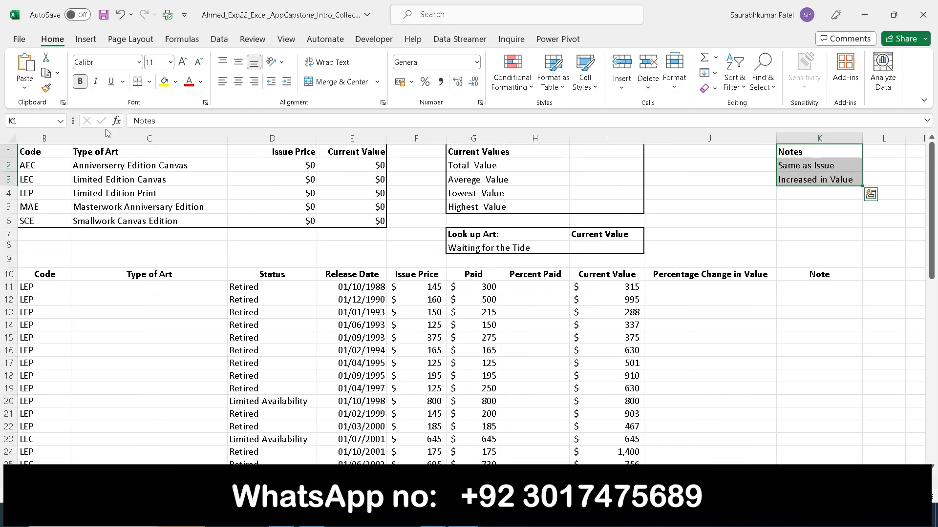
- Check the border requirement in instruction 4 in Word, then apply Thick Outside Borders to K1:K3 in the Excel workbook
left_click(434, 515)
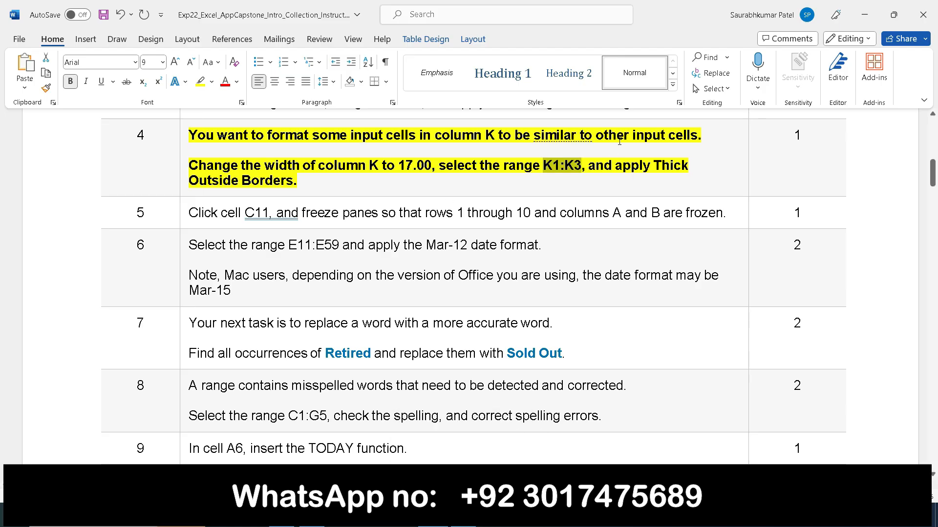
left_click_drag(620, 165, 296, 181)
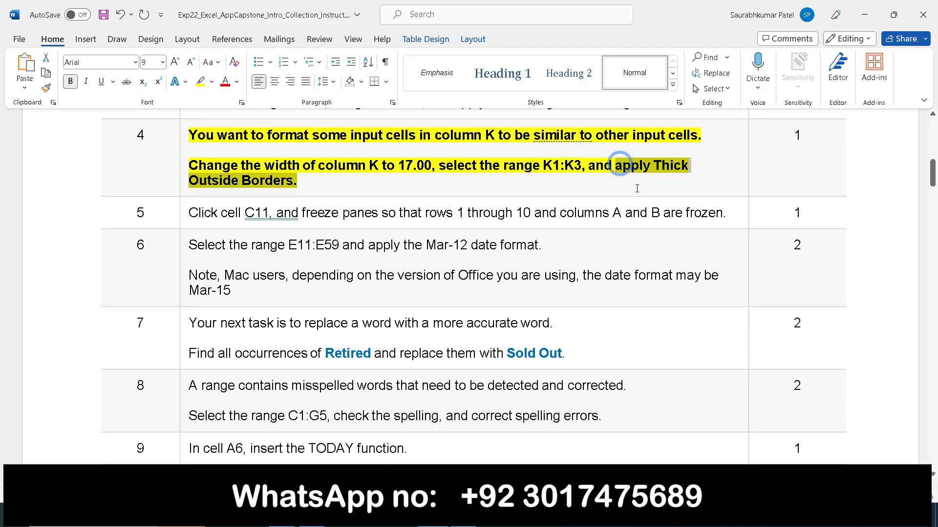
mouse_move(463, 517)
left_click(463, 447)
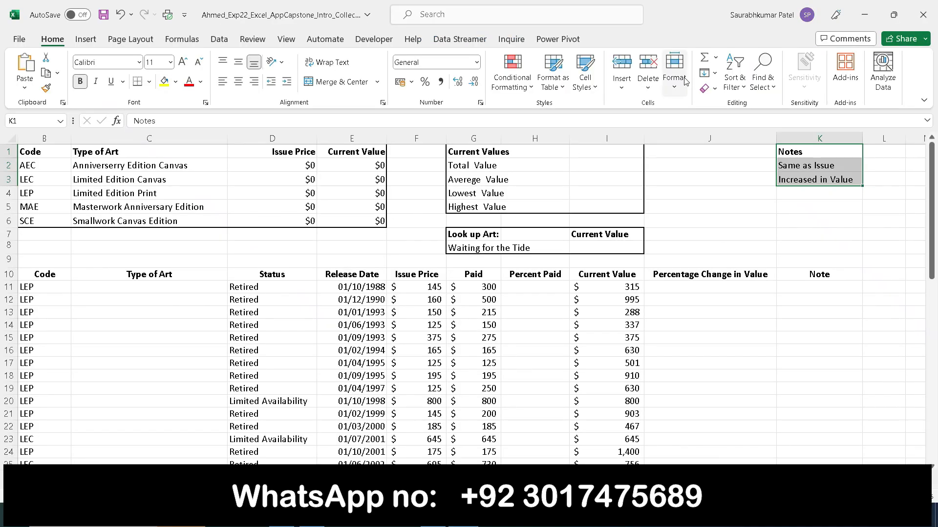
left_click(149, 81)
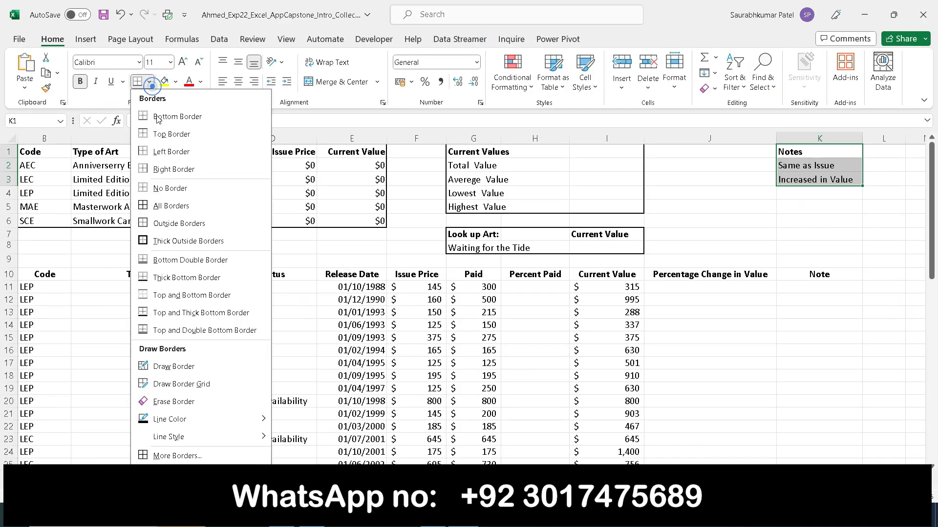
left_click(197, 242)
left_click(825, 338)
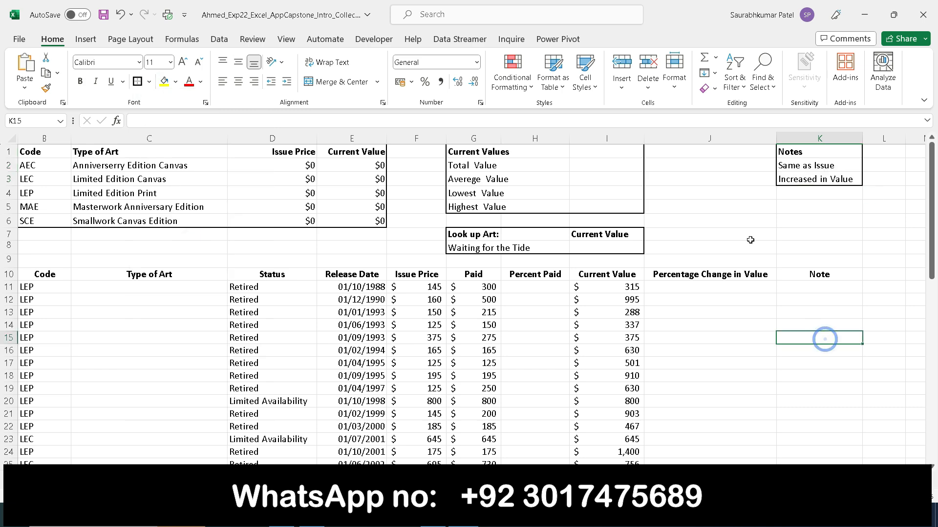
- Switch to the Word instructions and remove the bold formatting and yellow highlight from instruction 4
left_click(433, 515)
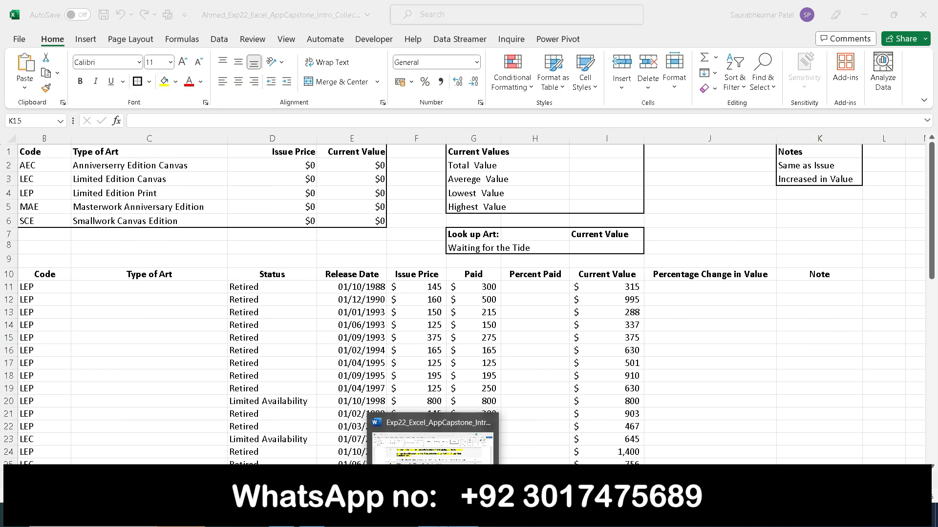
left_click(181, 136)
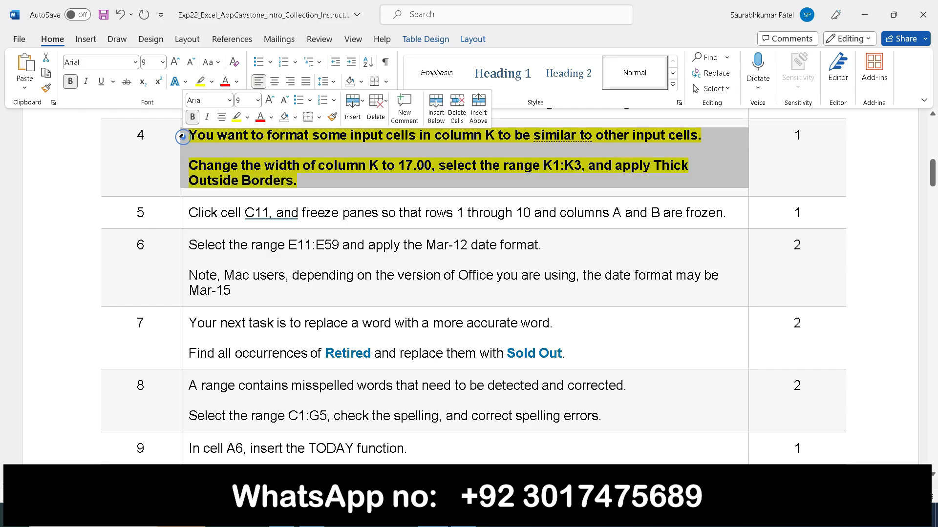
left_click(193, 117)
left_click(239, 119)
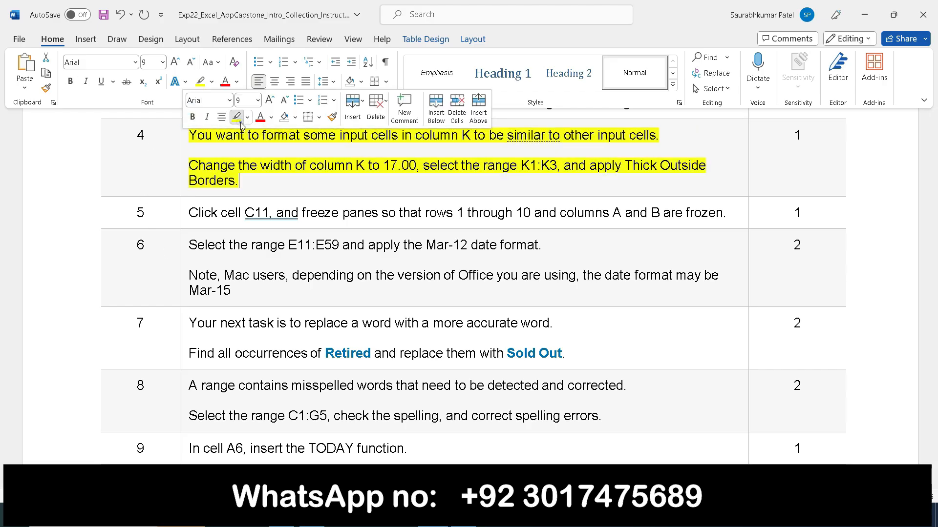
- Make the full text of instruction 5 bold and highlight it in yellow
left_click(183, 219)
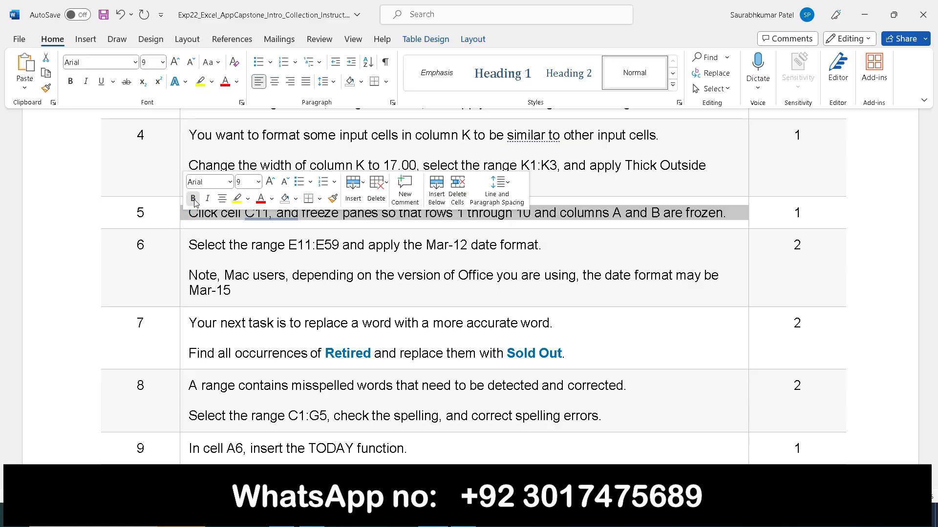
left_click(193, 198)
left_click(237, 197)
scroll(493, 262, "down", 2)
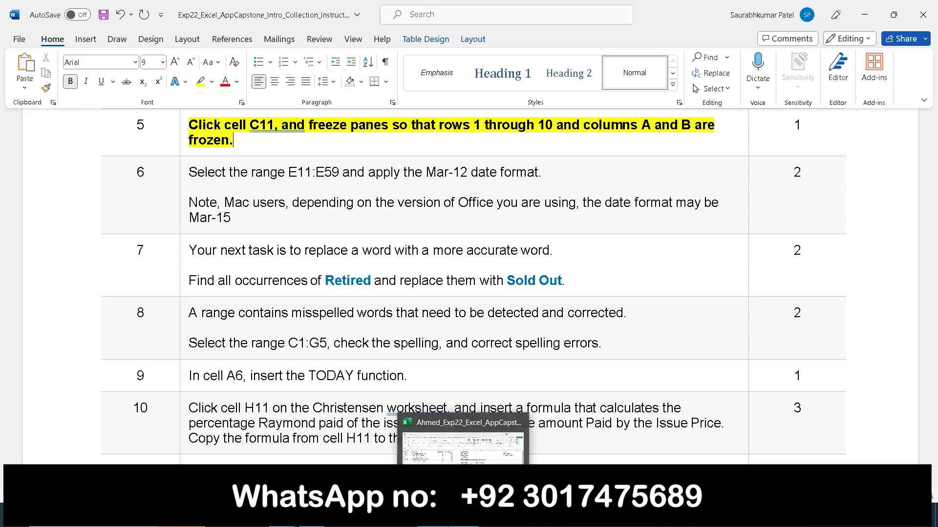
- Switch to the Excel workbook, select row 11 and freeze the panes above it, checking the frozen rows 1 through 10
left_click(463, 519)
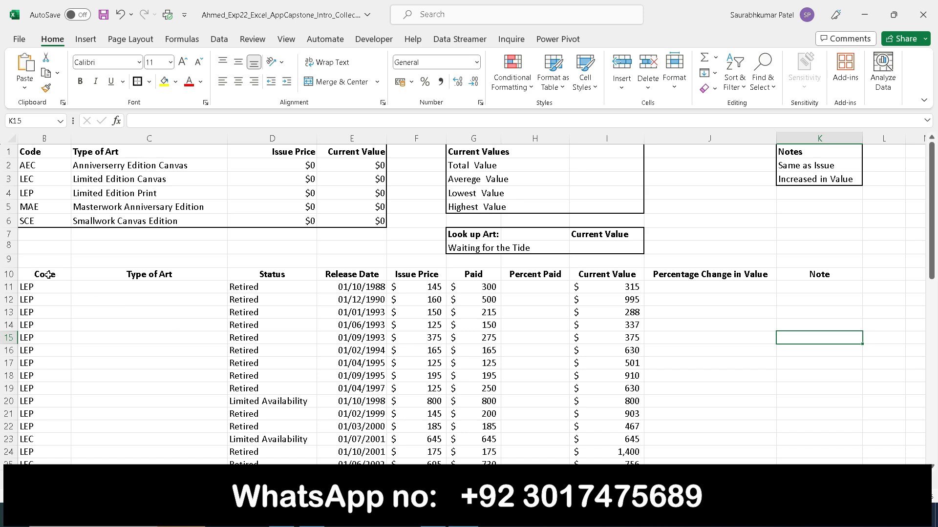
left_click(13, 274)
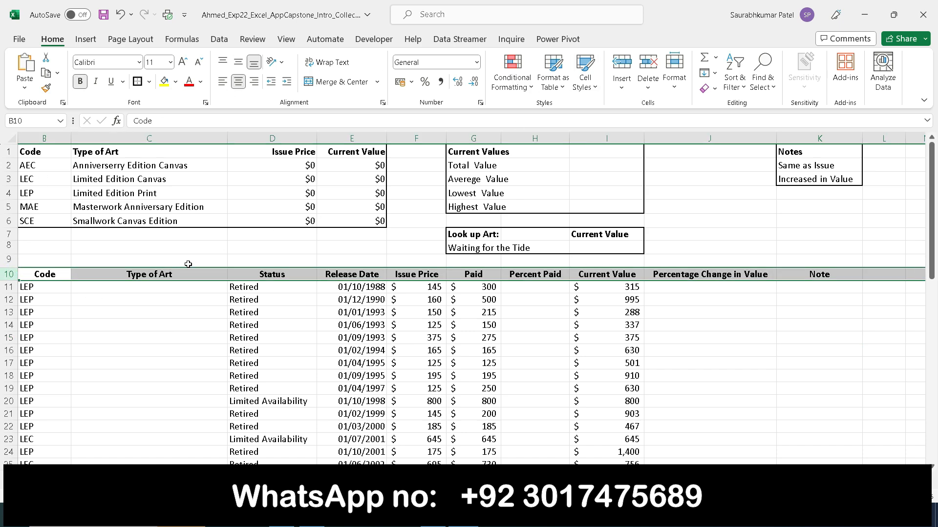
left_click(432, 519)
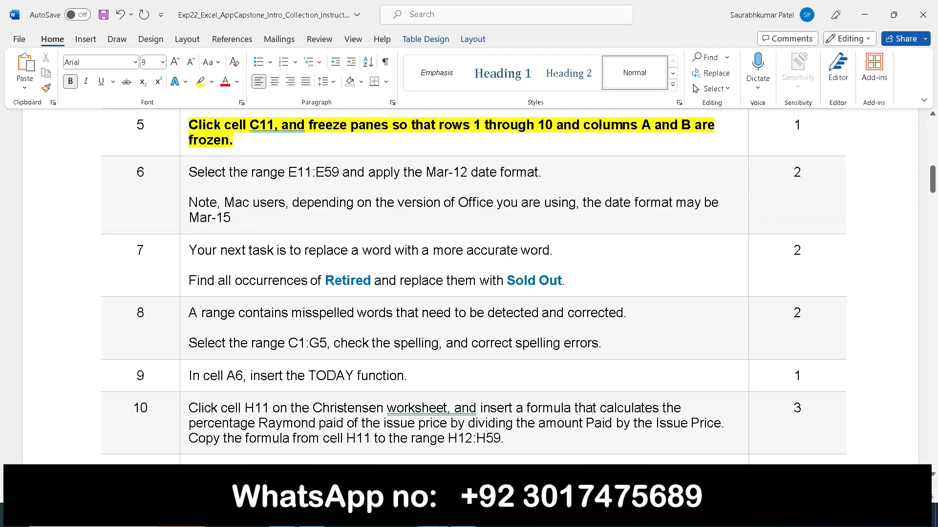
key("alt+Tab")
left_click(8, 288)
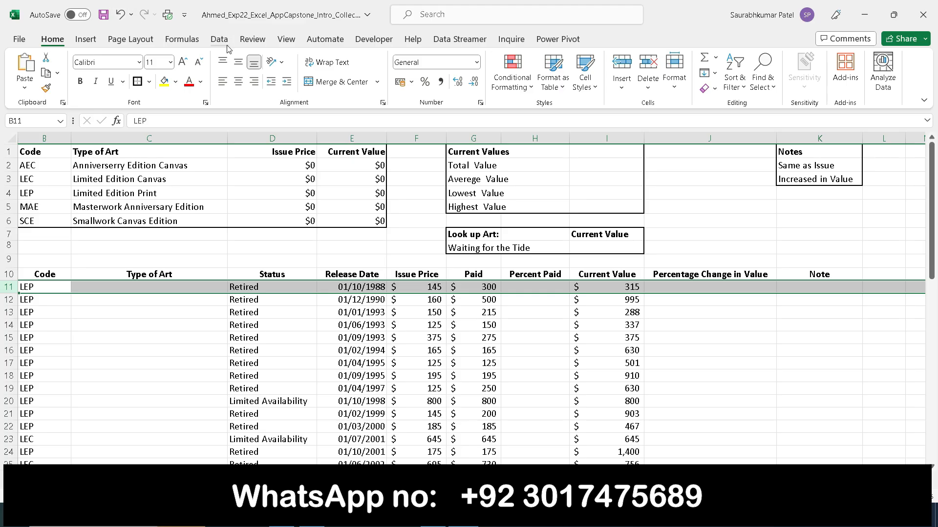
left_click(285, 39)
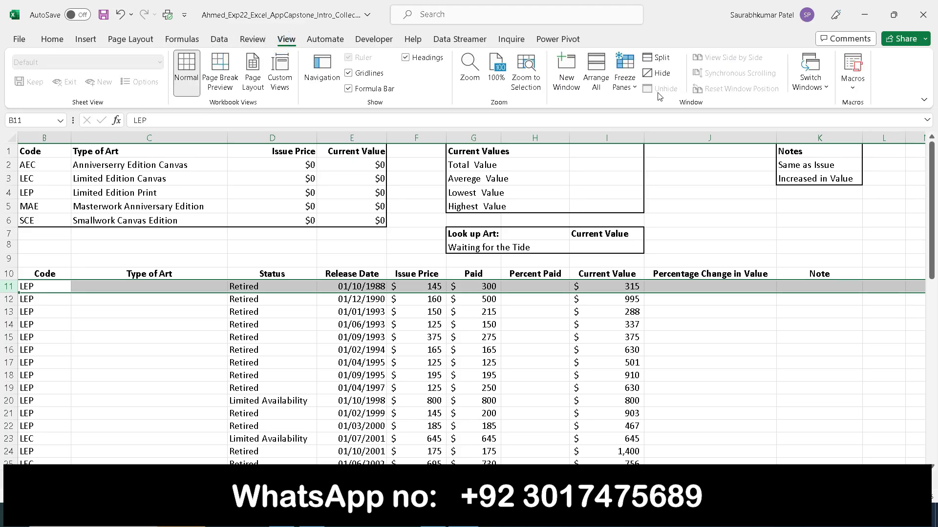
left_click(624, 78)
left_click(657, 119)
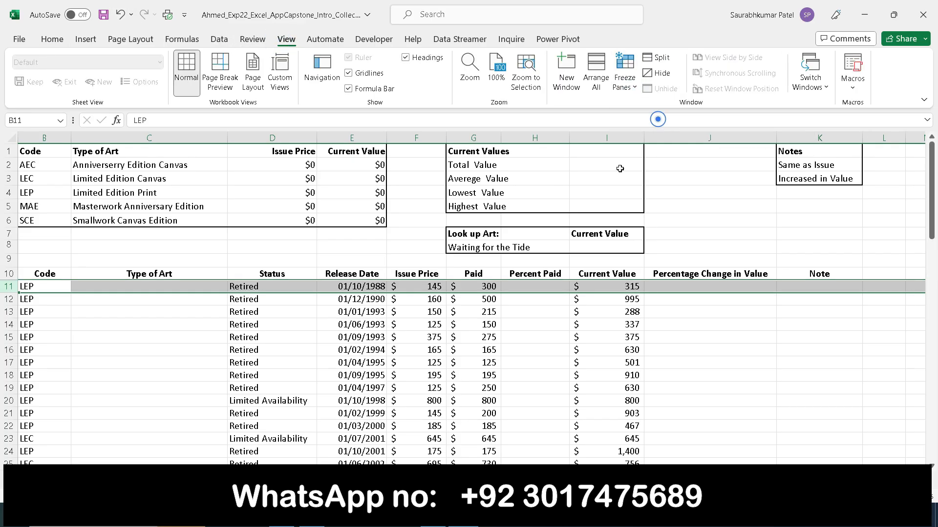
scroll(584, 323, "down", 20)
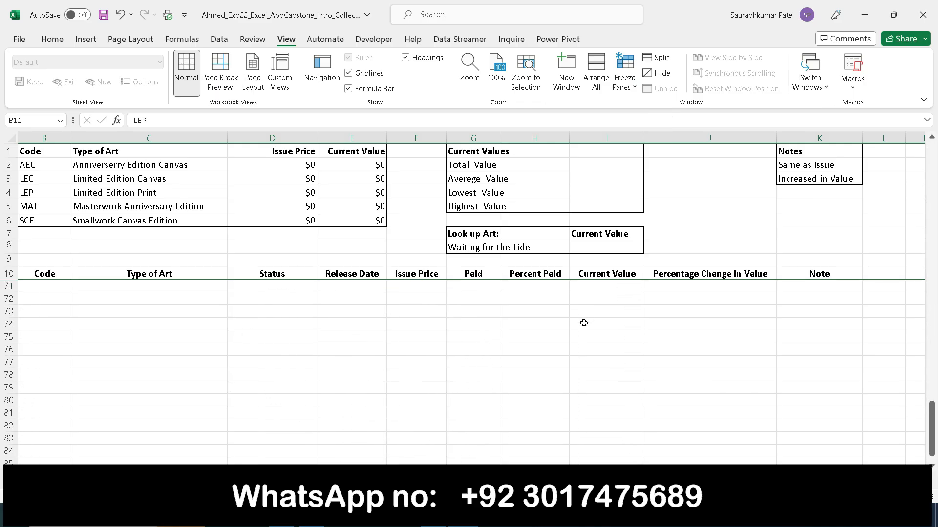
scroll(583, 323, "up", 20)
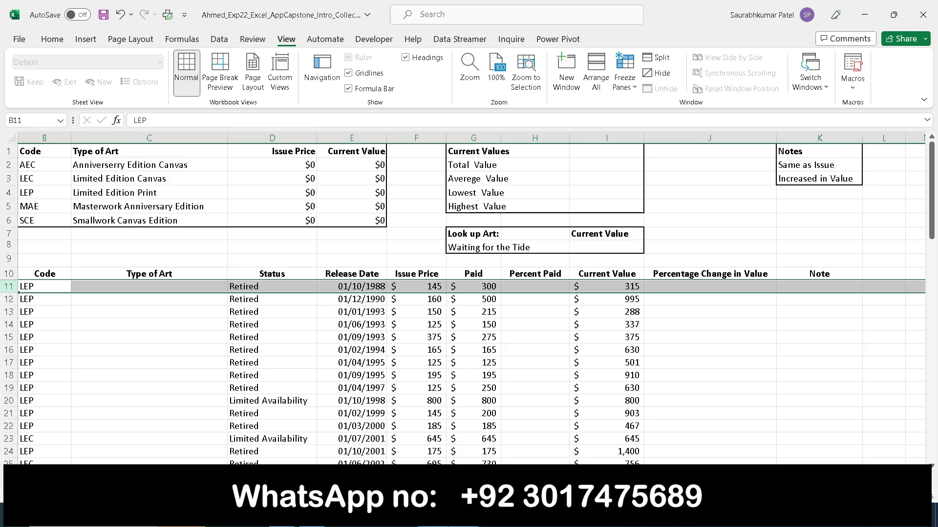
- Switch to the Word instructions and remove the bold formatting and yellow highlight from instruction 5
left_click(433, 516)
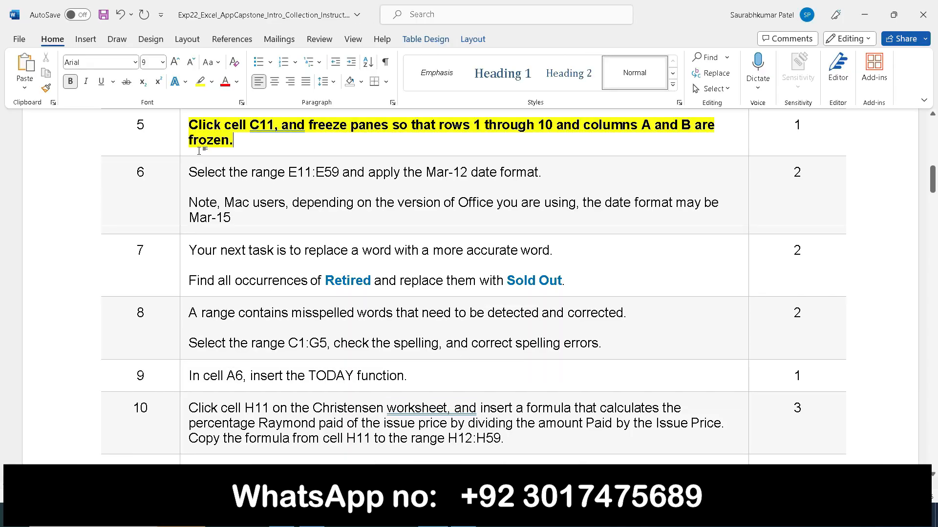
left_click(184, 129)
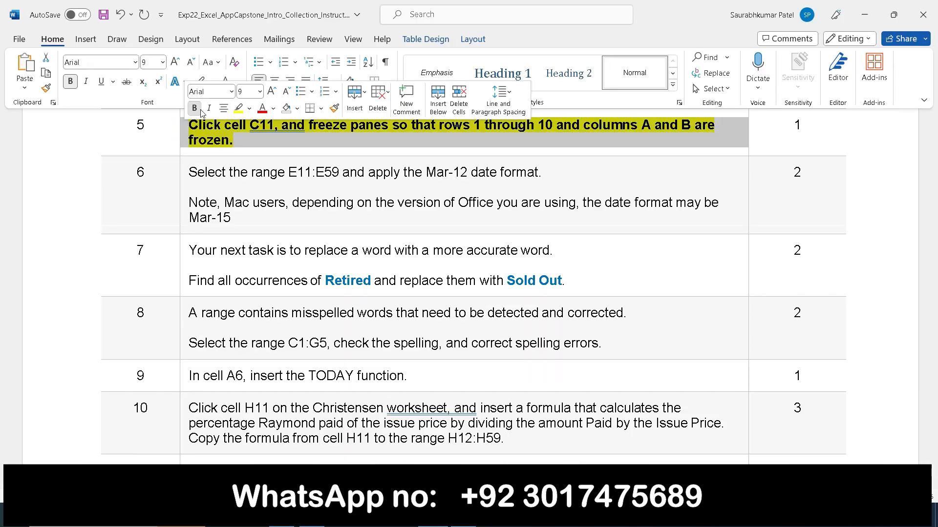
left_click(194, 108)
left_click(238, 109)
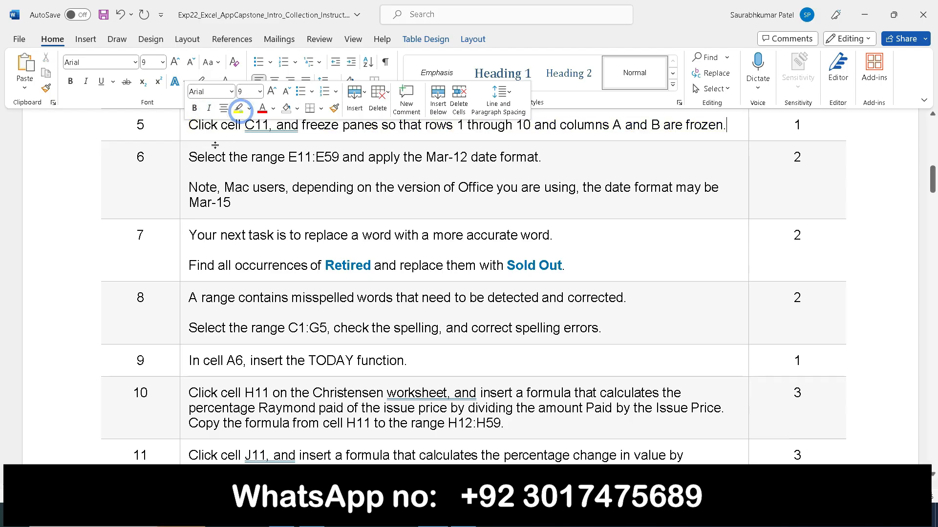
- Make the full text of instruction 6 bold and highlight it in yellow
left_click(185, 168)
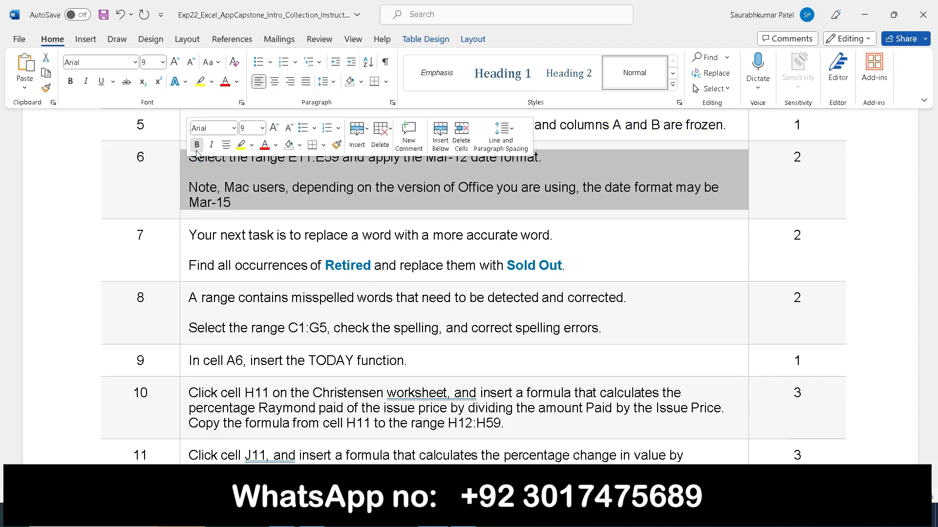
left_click(197, 145)
left_click(241, 145)
left_click(271, 202)
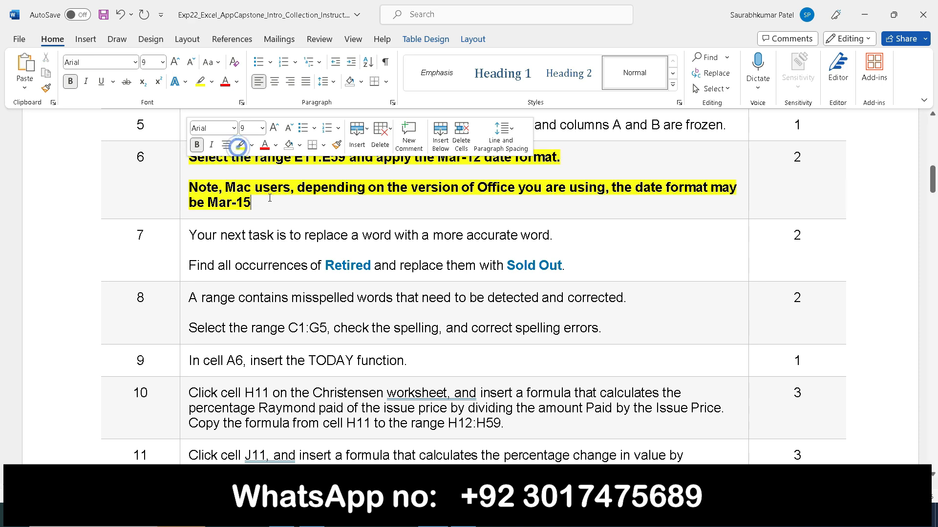
scroll(283, 210, "down", 1)
scroll(283, 209, "up", 1)
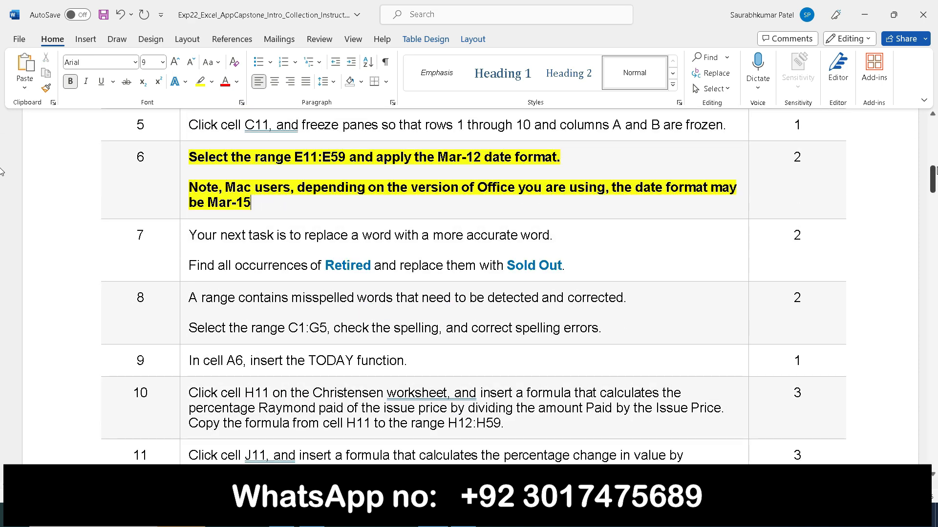
- Copy the range reference E11:E59 from instruction 6, switch to the Excel workbook and use it to select E11:E59
left_click_drag(934, 172, 934, 176)
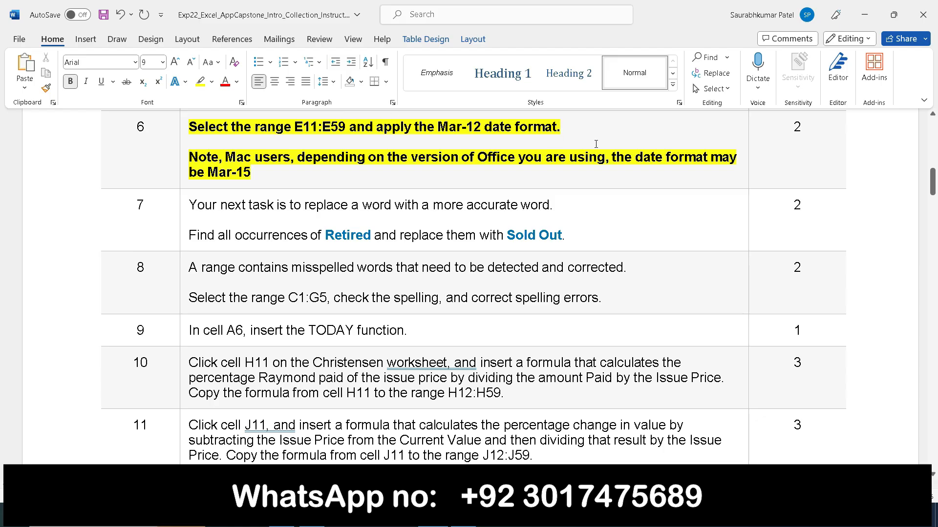
left_click_drag(295, 128, 348, 138)
key("ctrl+c")
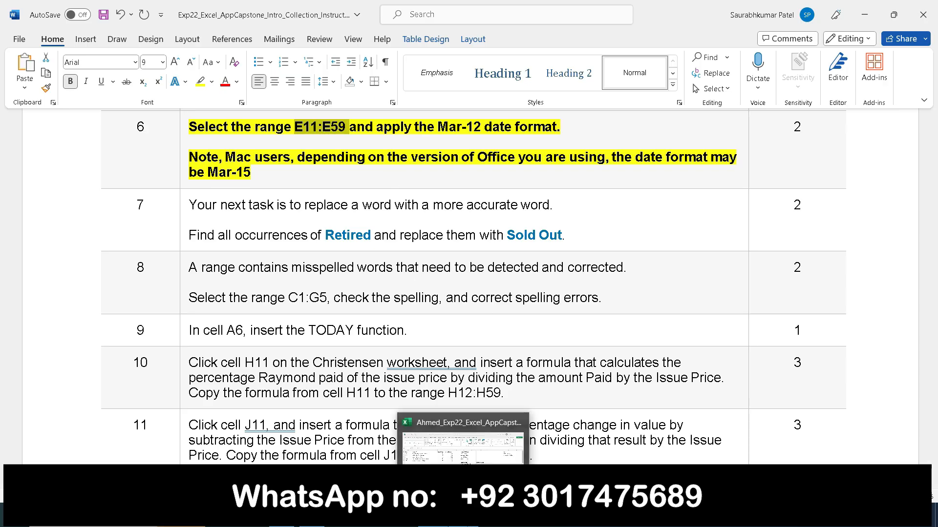
left_click(414, 459)
left_click(23, 120)
key("ctrl+v")
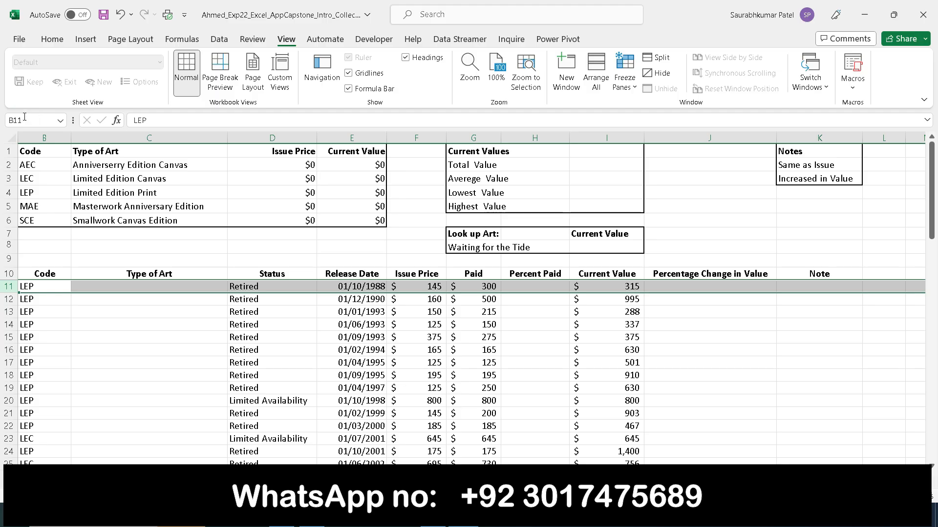
key("Return")
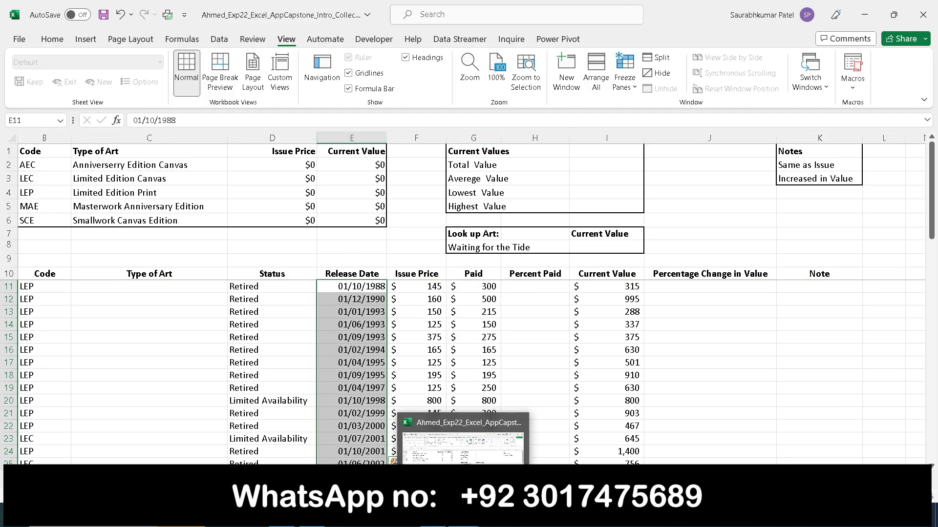
- Check the date format named in Word instruction 6, switch back to Excel and apply the 14-Mar-2012 date format to E11:E59
left_click(432, 515)
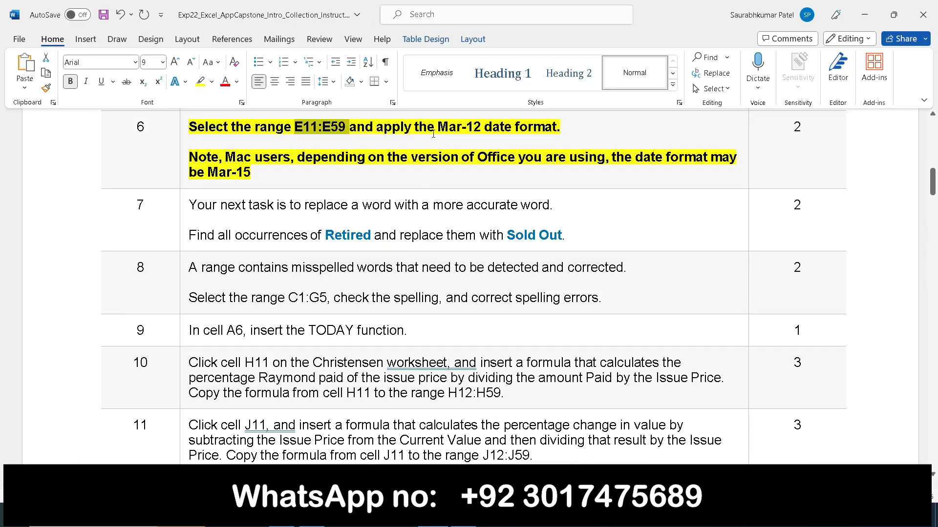
left_click_drag(438, 125, 515, 126)
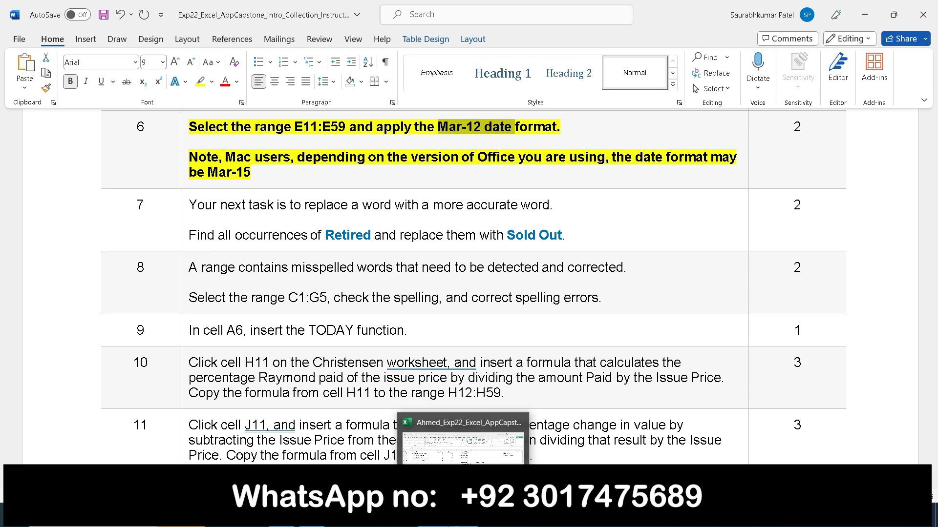
left_click(463, 517)
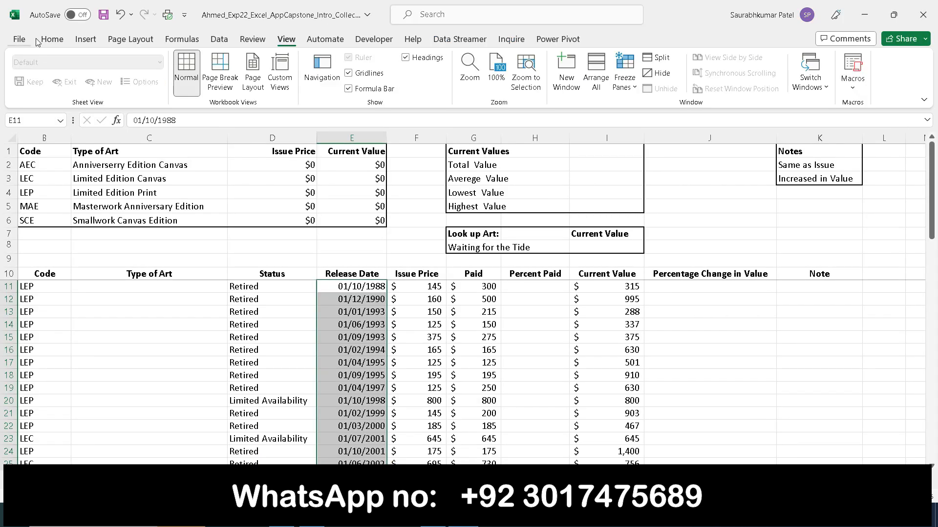
left_click(47, 39)
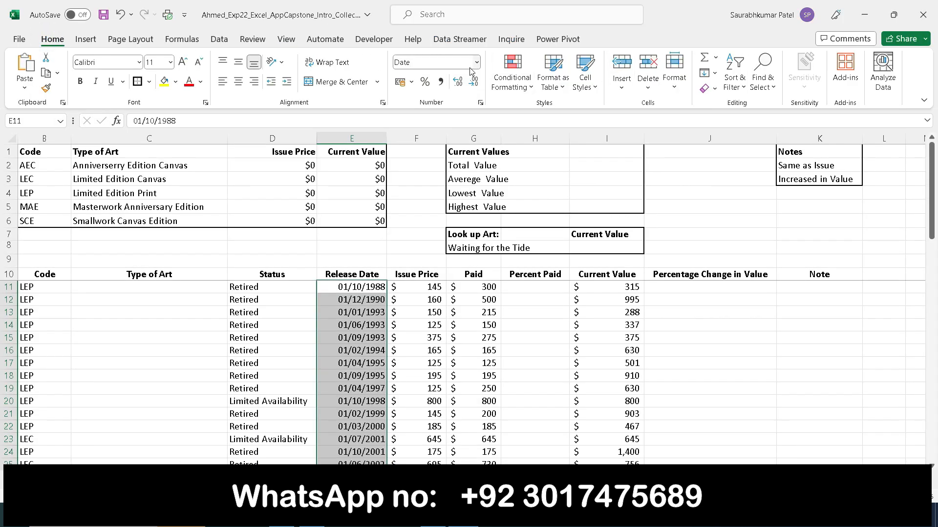
left_click(482, 102)
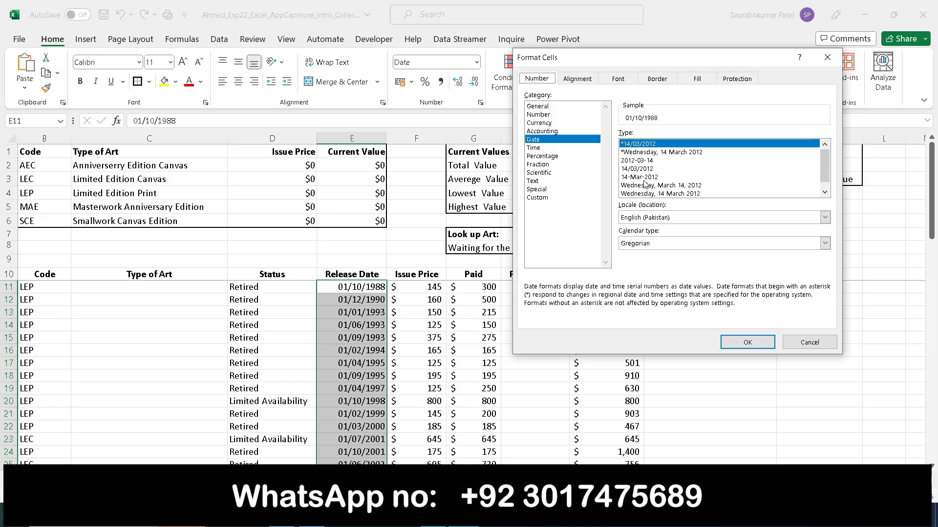
scroll(649, 181, "down", 1)
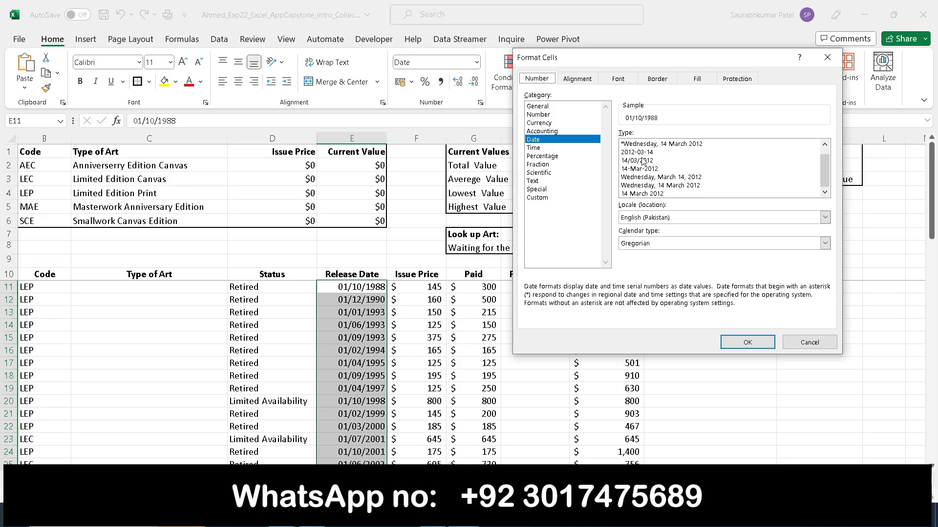
left_click(649, 170)
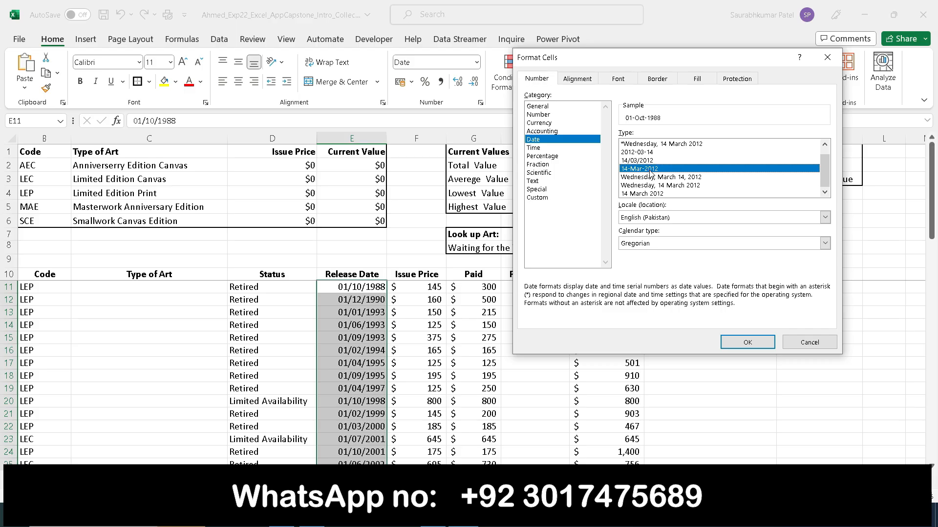
left_click(747, 342)
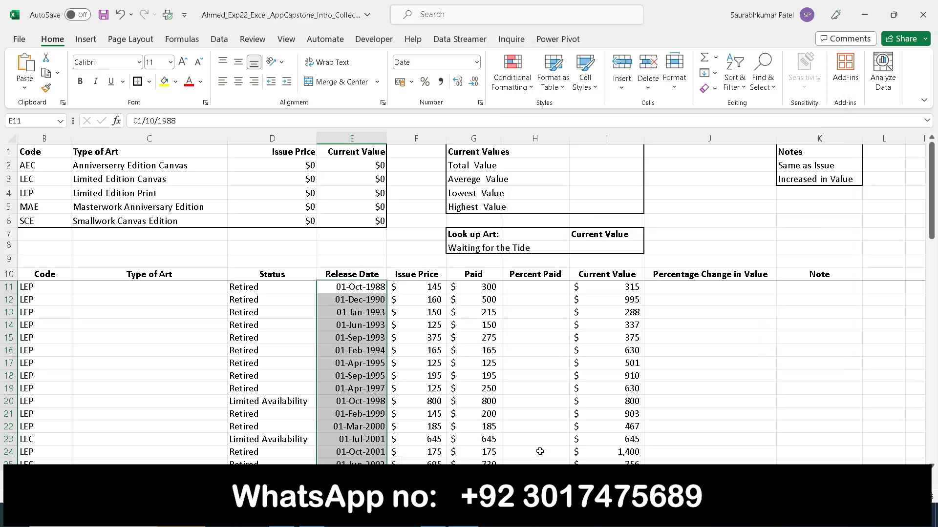
- Switch to the Word instructions and remove the bold formatting and yellow highlight from instruction 6
left_click(432, 515)
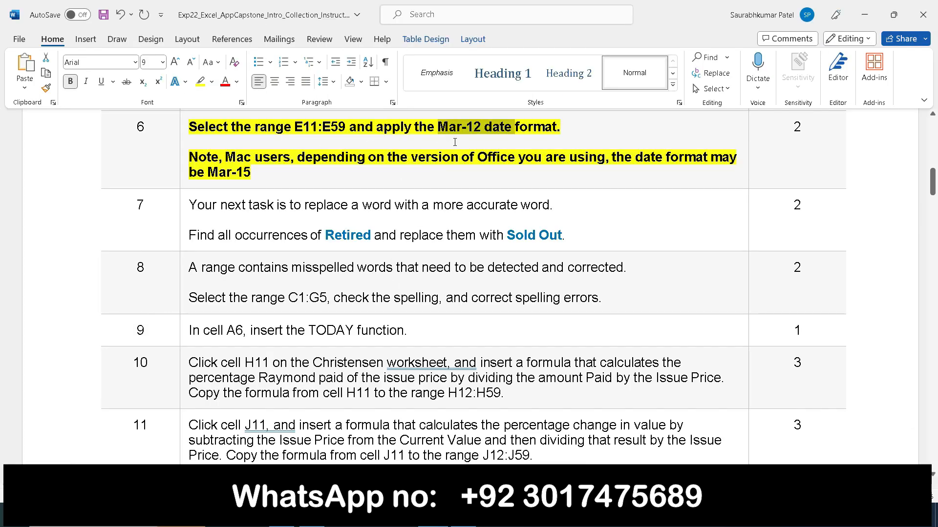
left_click(177, 128)
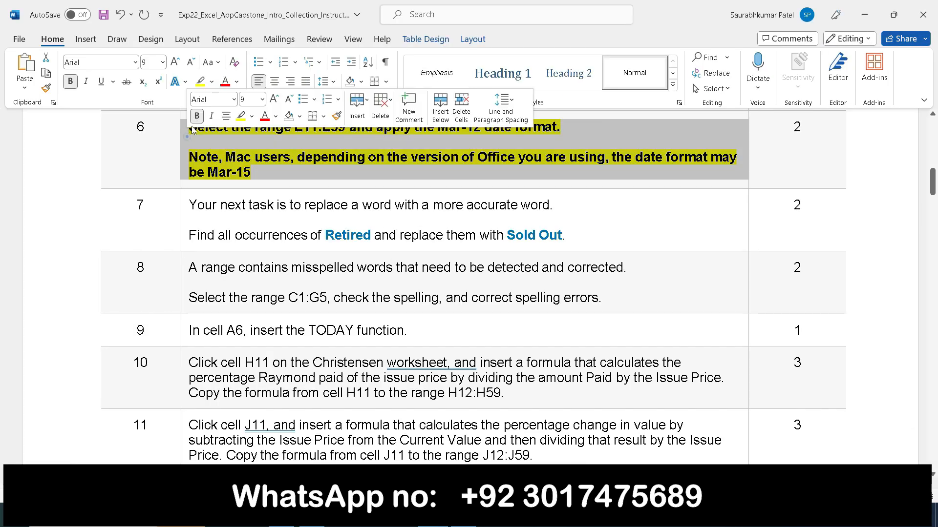
left_click(197, 116)
left_click(241, 116)
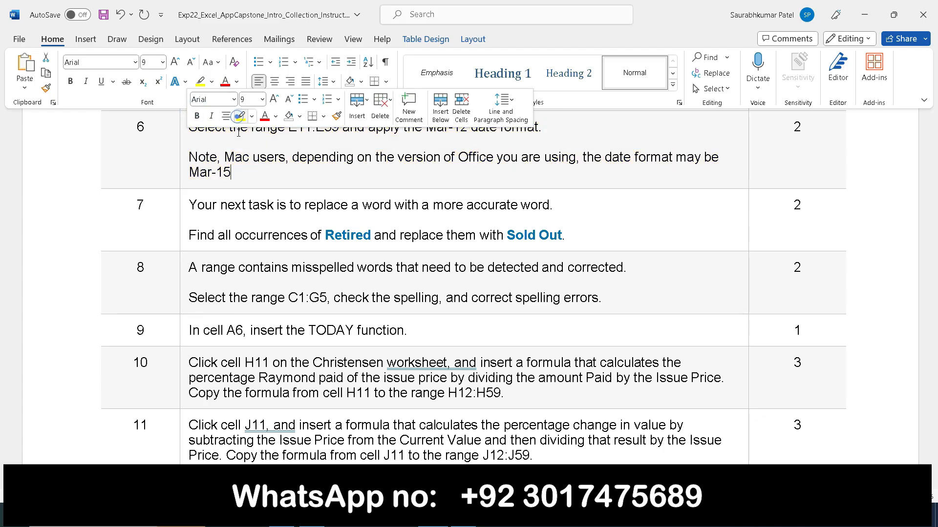
- Make the full text of instruction 7 bold and highlight it in yellow
left_click(179, 206)
left_click(194, 190)
left_click(238, 191)
left_click(587, 237)
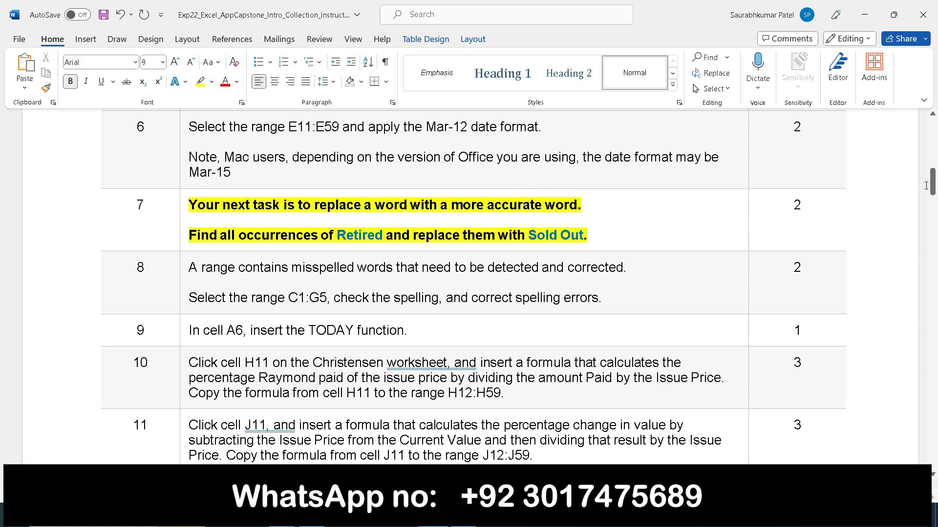
- Take the word Retired from instruction 7, switch to Excel and enter it as the search text in Find and Replace
left_click_drag(932, 185, 933, 192)
left_click_drag(2, 191, 842, 190)
left_click_drag(931, 185, 934, 193)
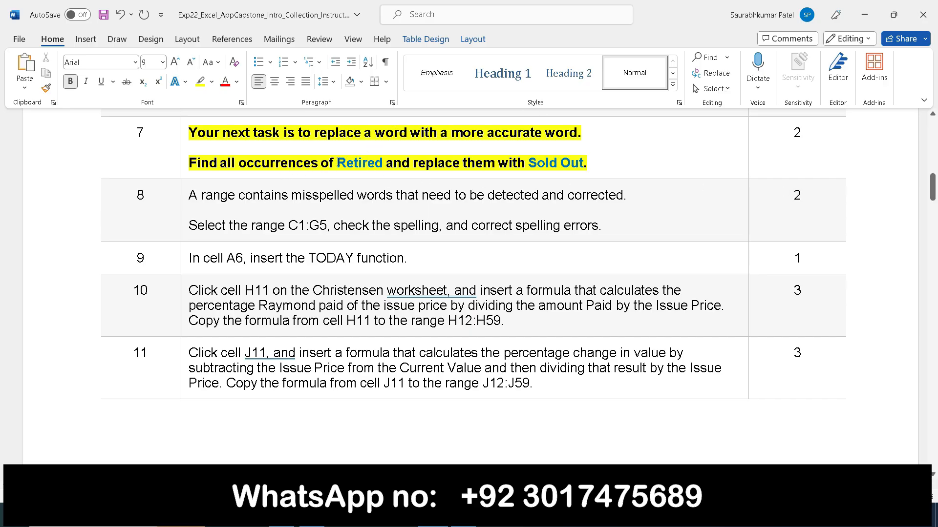
left_click_drag(338, 162, 384, 169)
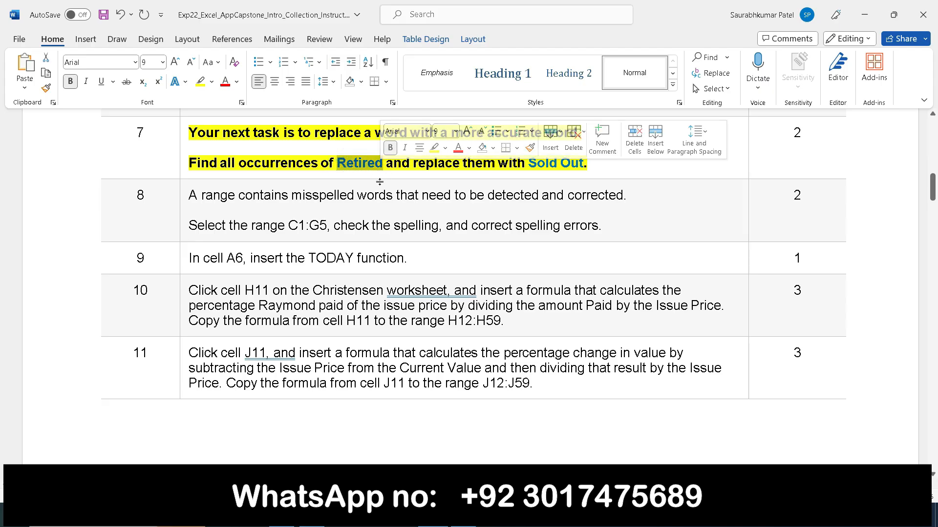
mouse_move(463, 516)
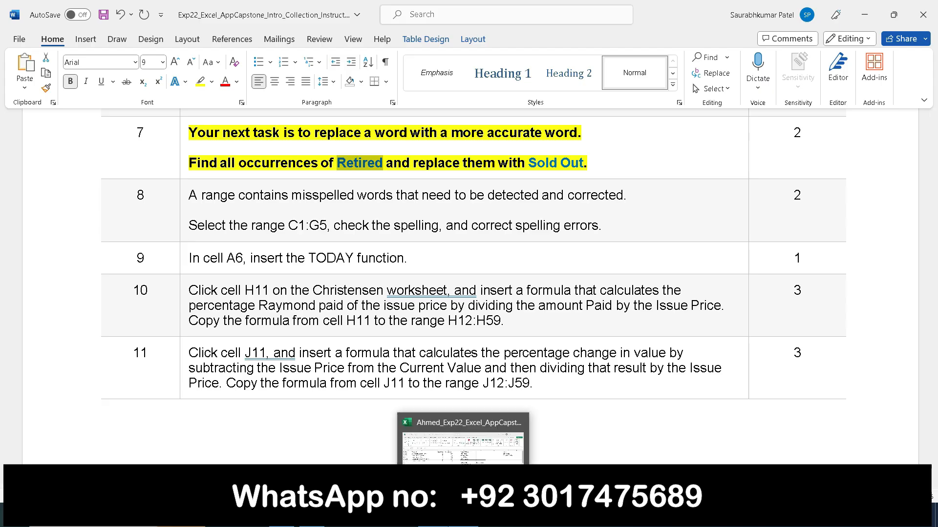
left_click(463, 439)
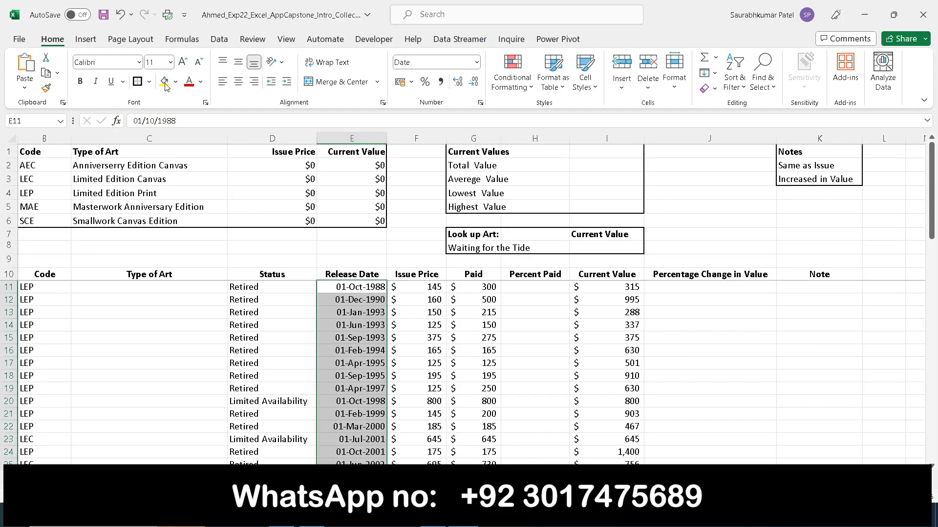
left_click(760, 88)
left_click(774, 123)
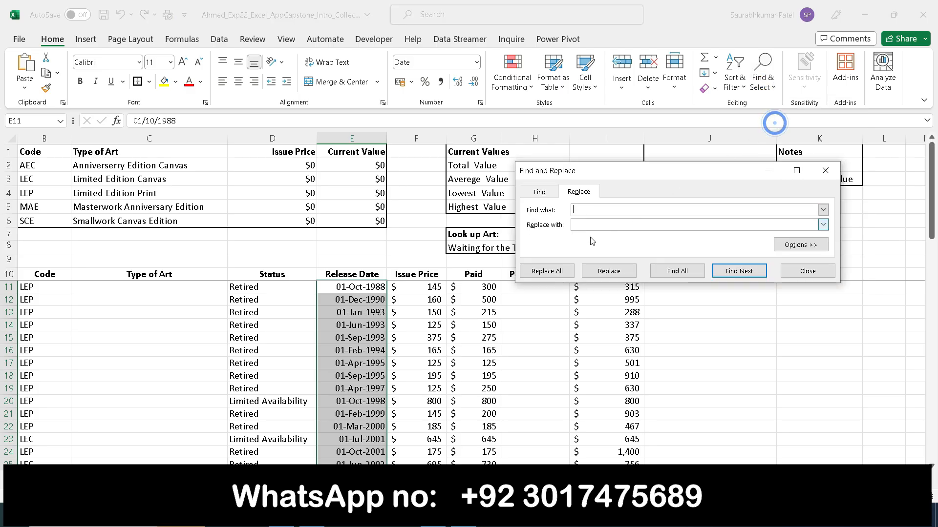
type("Retired")
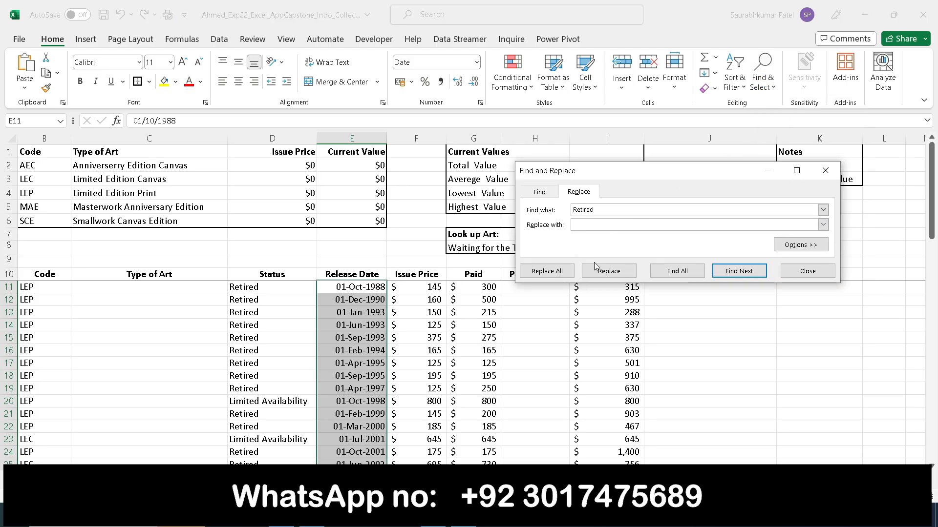
- Copy Sold Out from Word instruction 7, set it as the replacement text in Excel and try to replace all occurrences of Retired
left_click(432, 515)
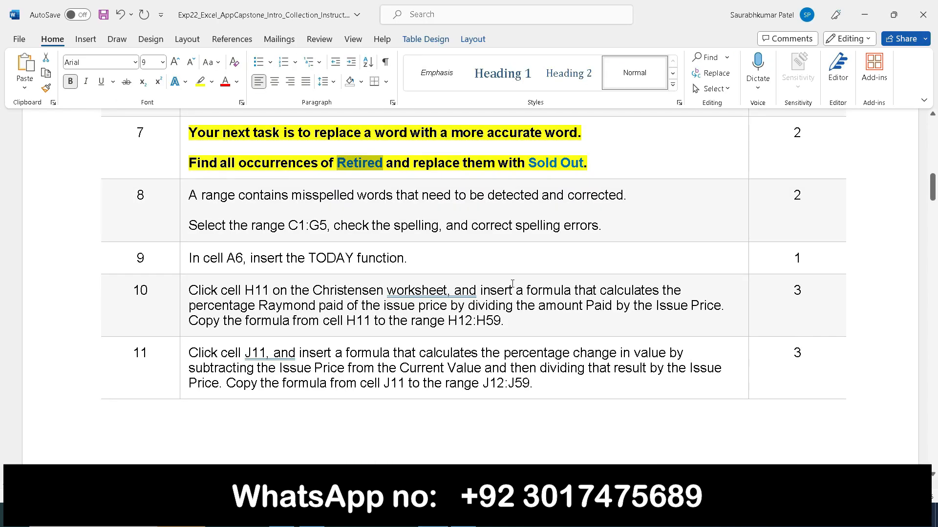
left_click_drag(530, 162, 583, 159)
key("ctrl+c")
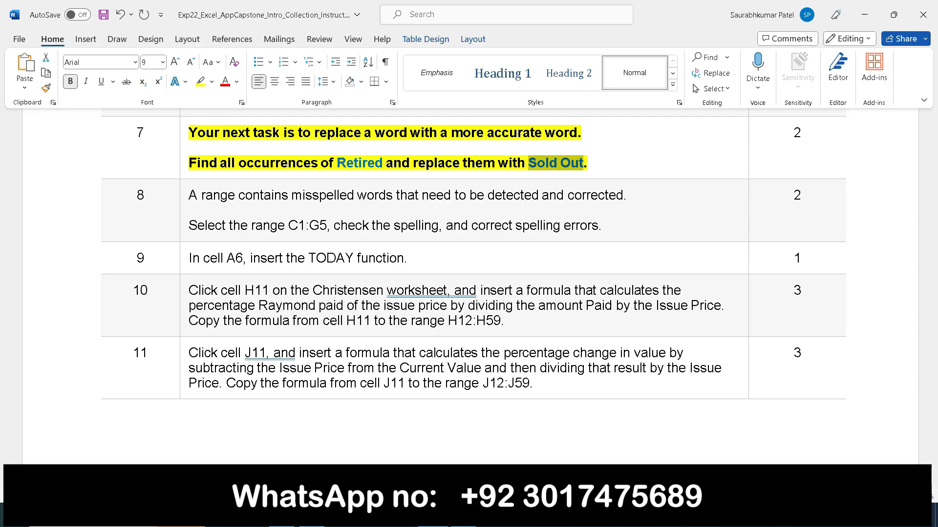
left_click(464, 515)
left_click(590, 229)
key("ctrl+v")
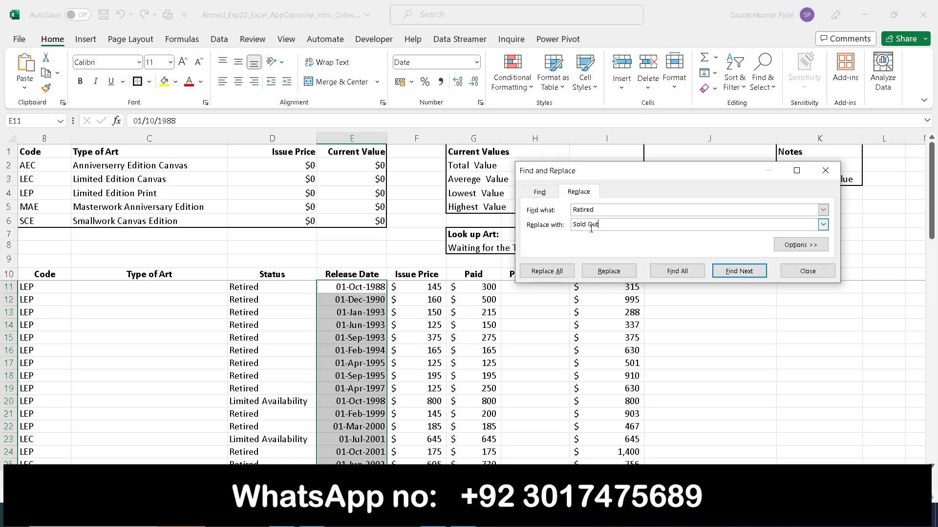
left_click(560, 275)
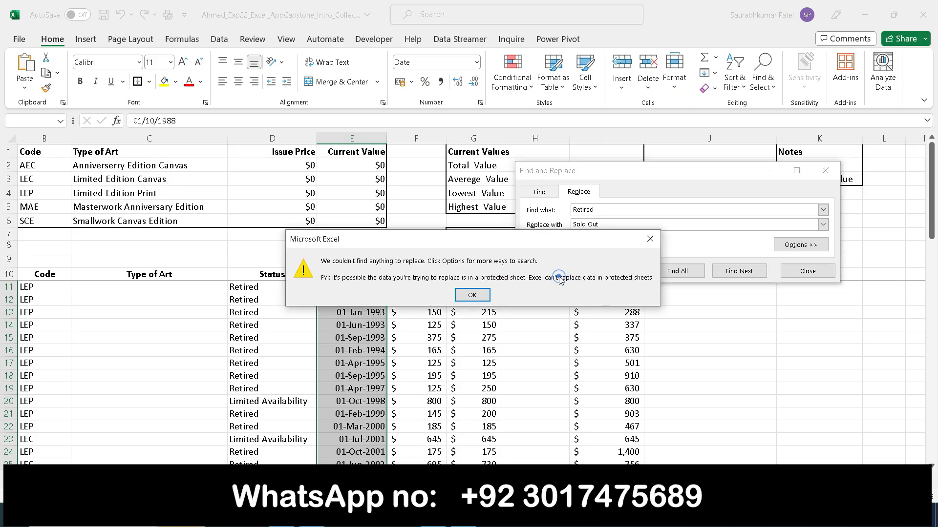
left_click(471, 296)
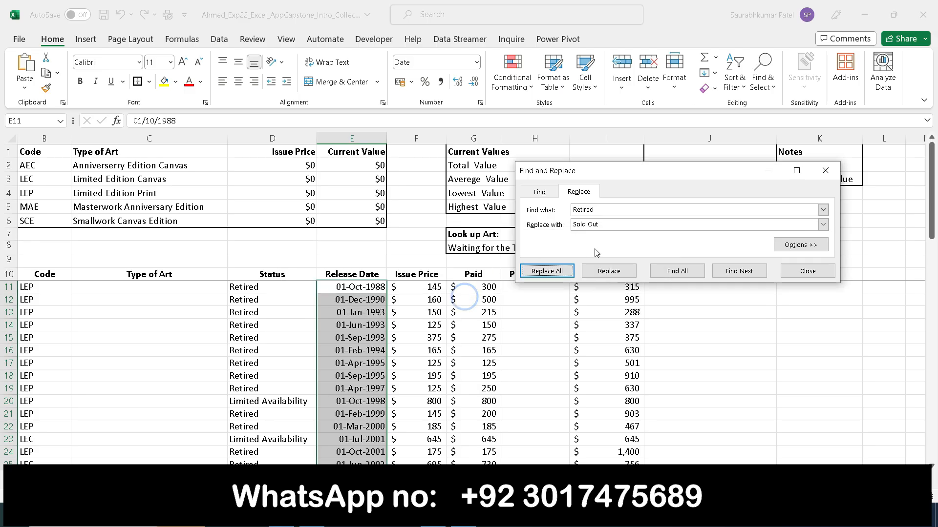
- Try again to find Retired and replace all occurrences with Sold Out, and close Find and Replace
left_click(606, 221)
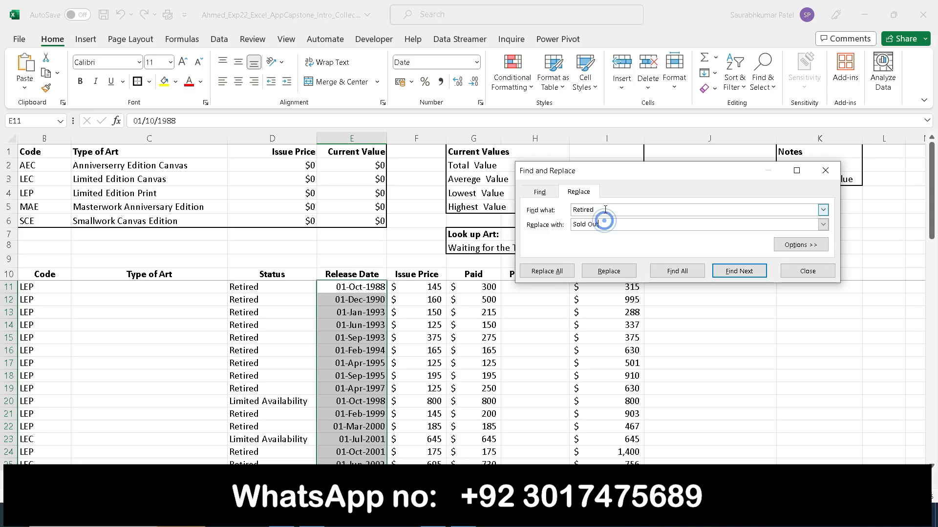
left_click(750, 270)
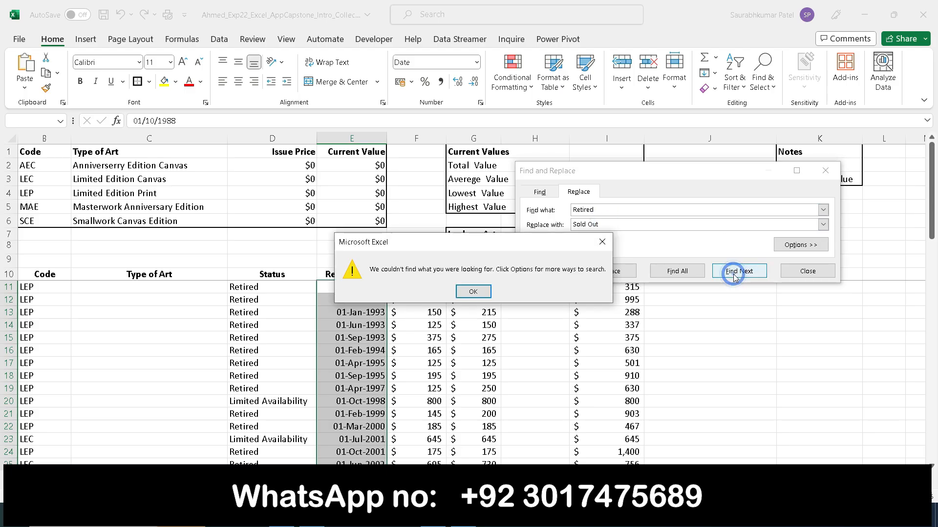
left_click(477, 291)
left_click(552, 271)
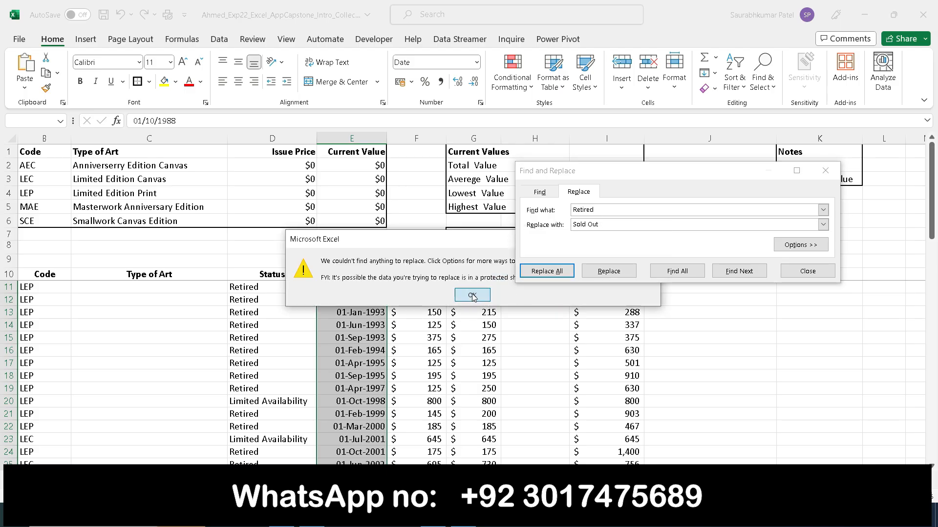
left_click(472, 295)
left_click(815, 281)
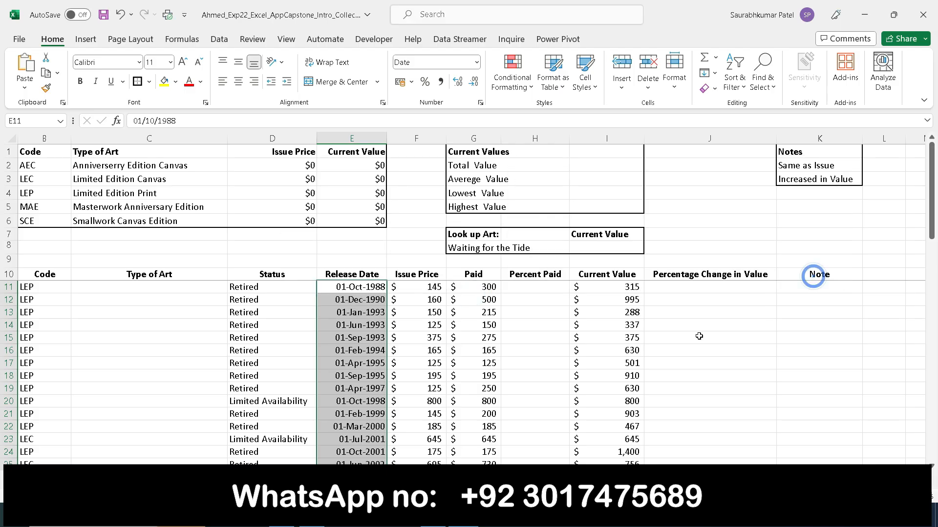
- Switch to the Word instructions and remove the bold formatting and yellow highlight from instruction 7
left_click(435, 518)
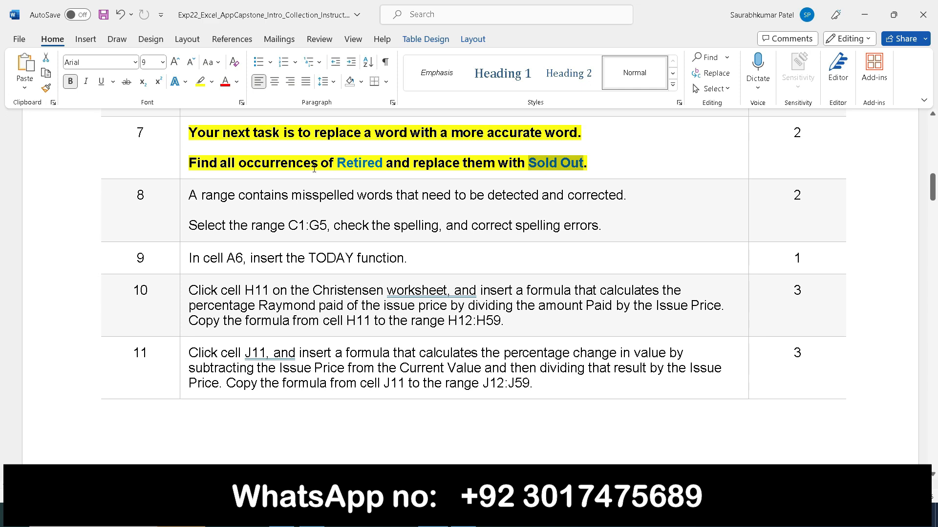
left_click(180, 146)
left_click(179, 146)
left_click(194, 122)
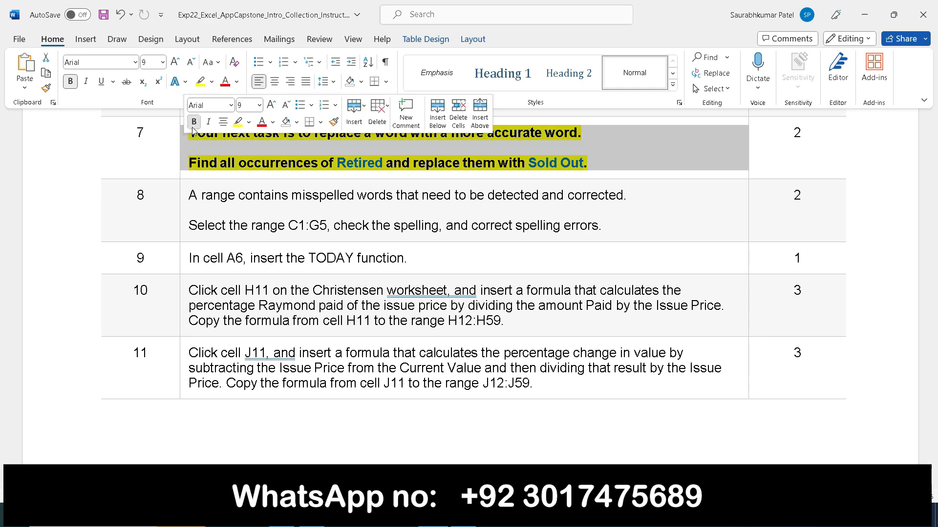
left_click(238, 122)
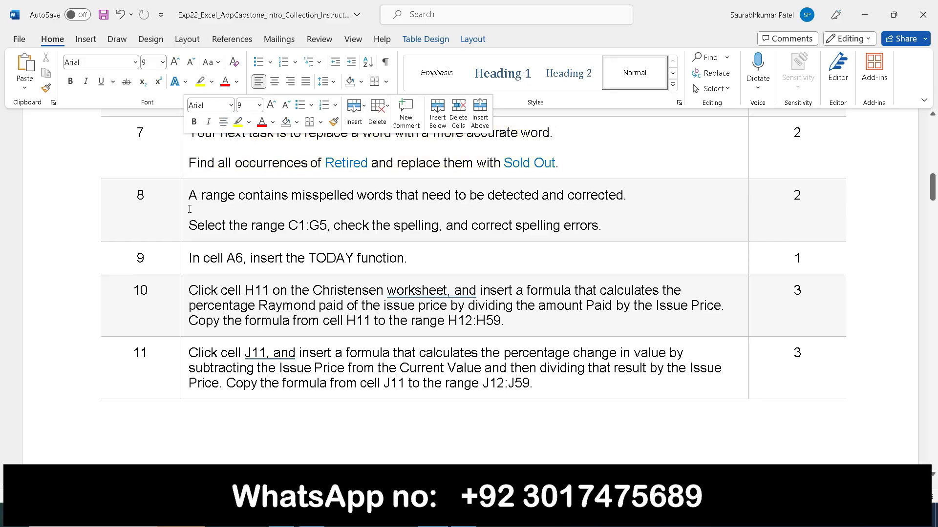
- Make the text of instruction 8 bold and highlight it in yellow
left_click(186, 210)
left_click(197, 188)
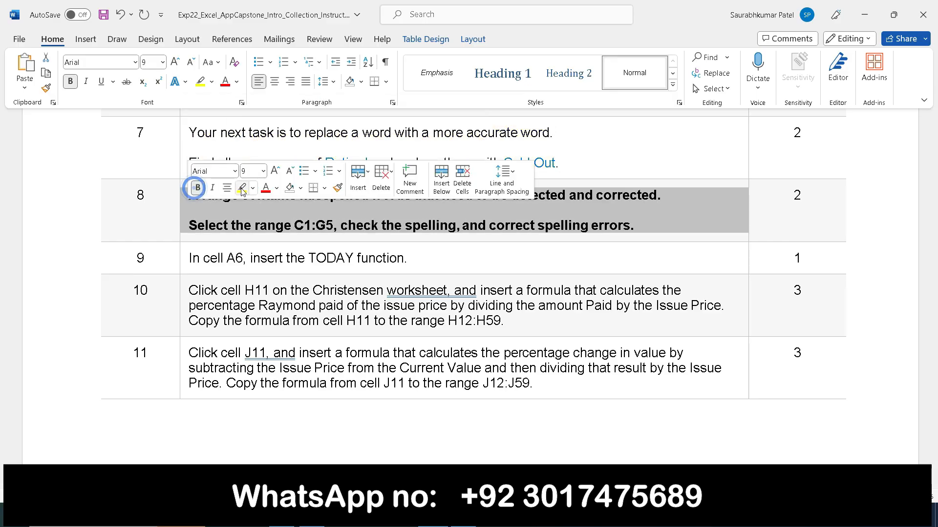
left_click(241, 188)
left_click(252, 217)
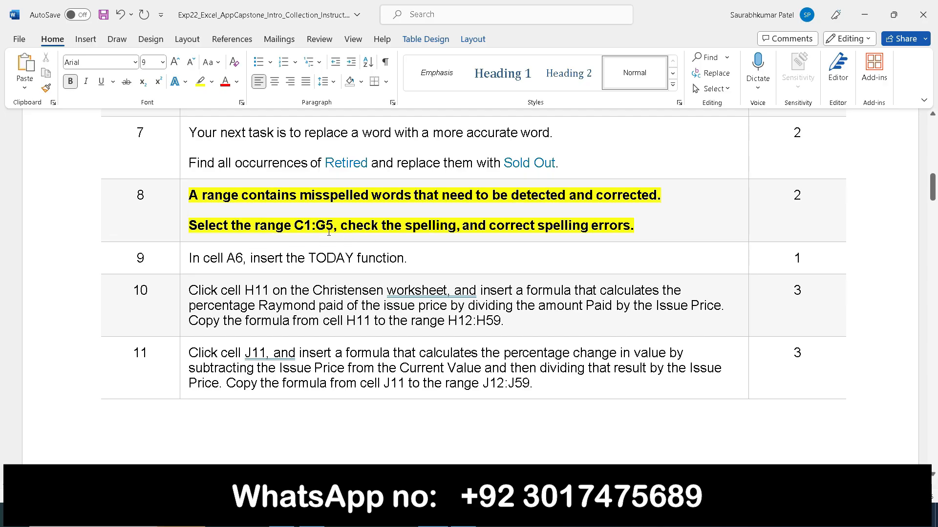
- Mark the range C1:G5 in instruction 8, switch to Excel and select the range C1:G5
left_click_drag(294, 225, 334, 225)
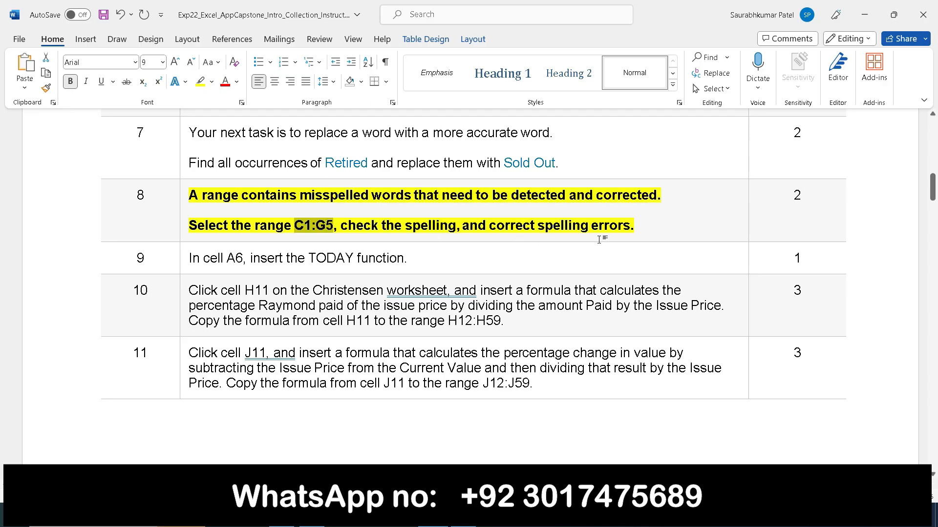
mouse_move(463, 517)
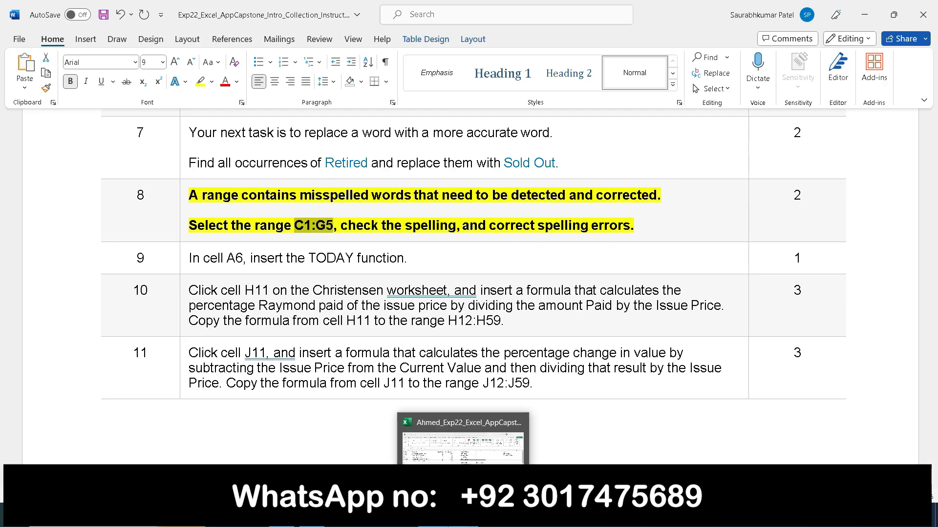
left_click(463, 484)
left_click(29, 121)
type("C1:G5")
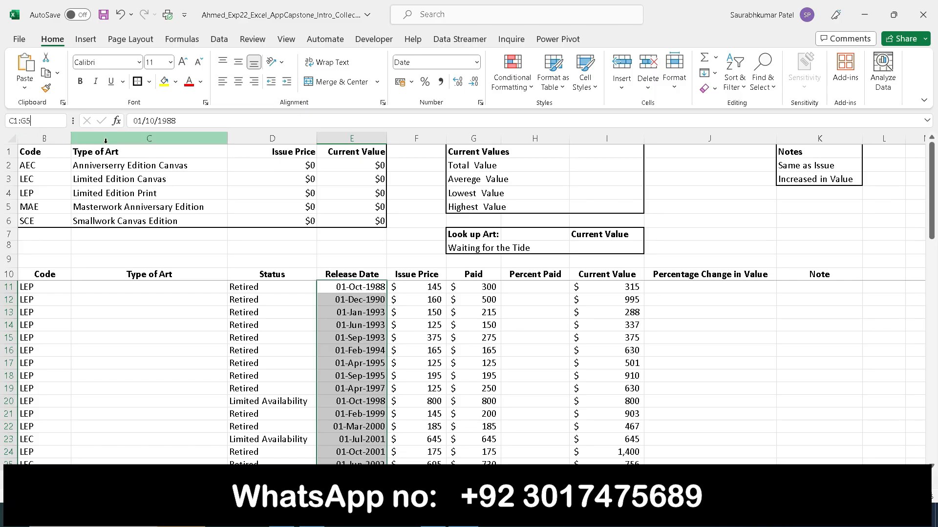
key("Return")
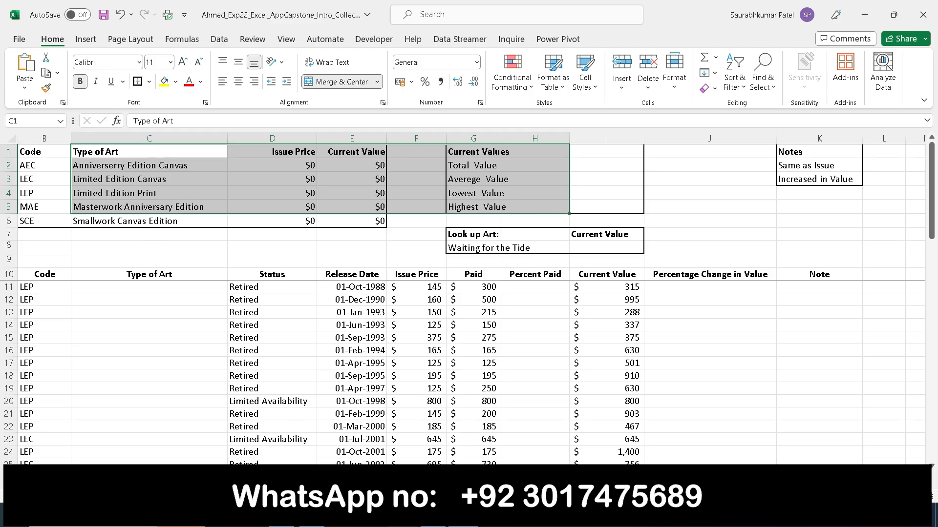
- Check instruction 8 again, and spell-check the selected Excel range, using AutoCorrect to fix the misspellings to Anniversary and Average
left_click(434, 526)
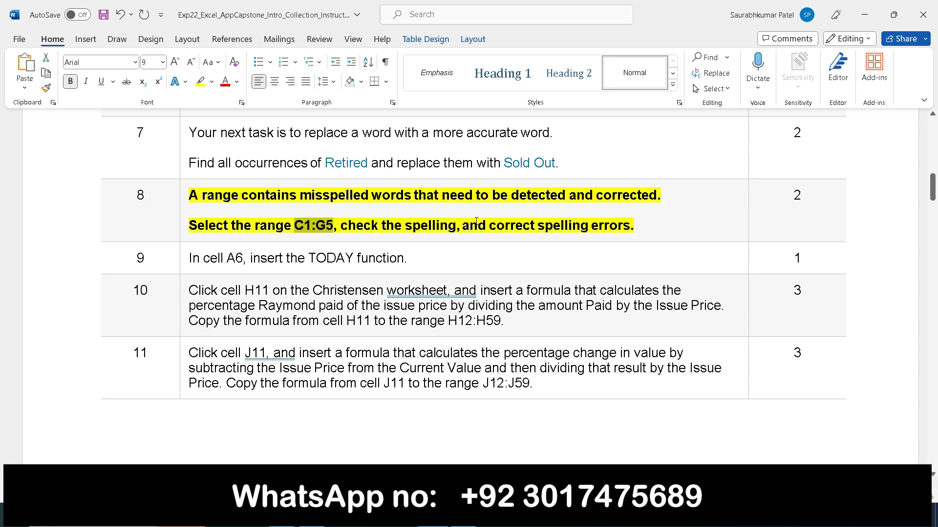
left_click(464, 437)
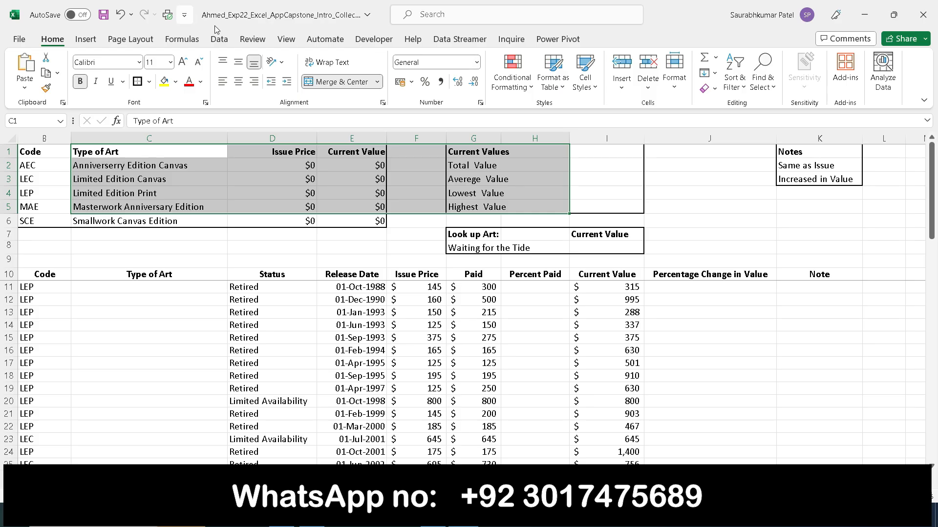
left_click(288, 39)
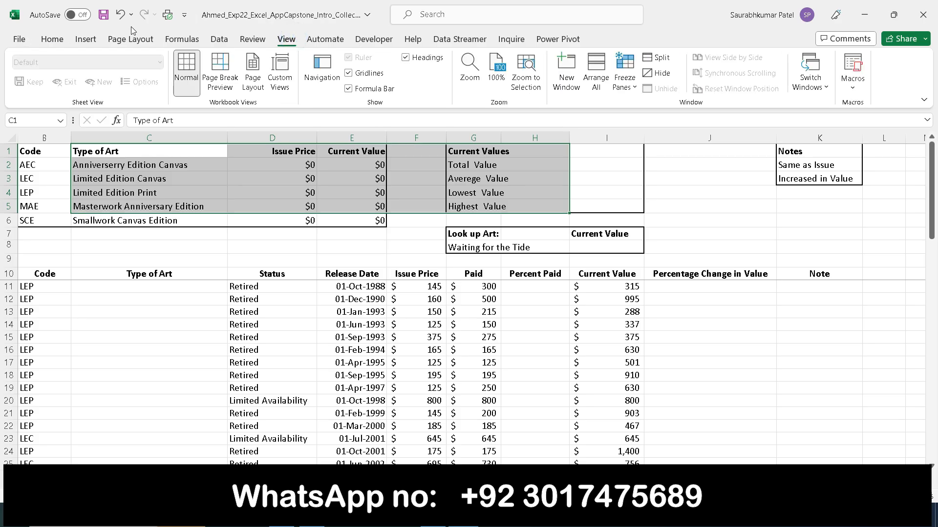
left_click(258, 40)
left_click(25, 69)
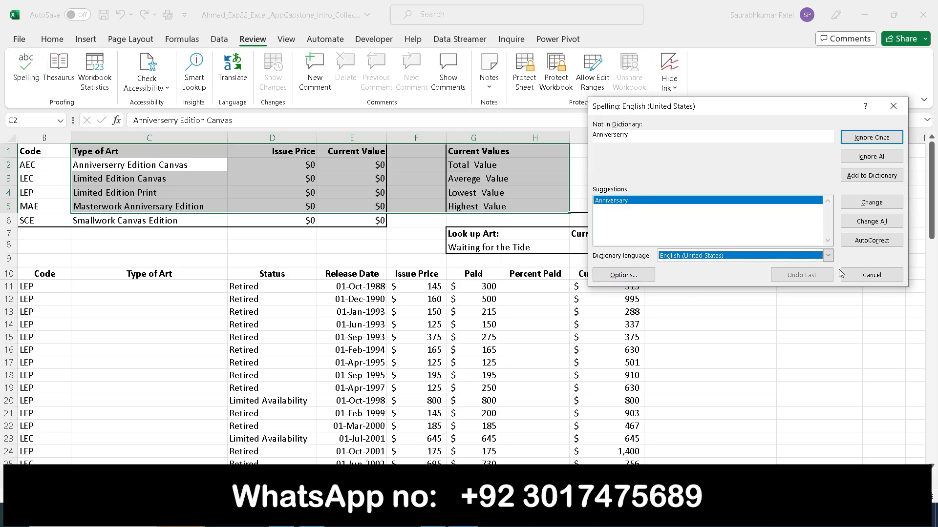
left_click(871, 240)
left_click(887, 245)
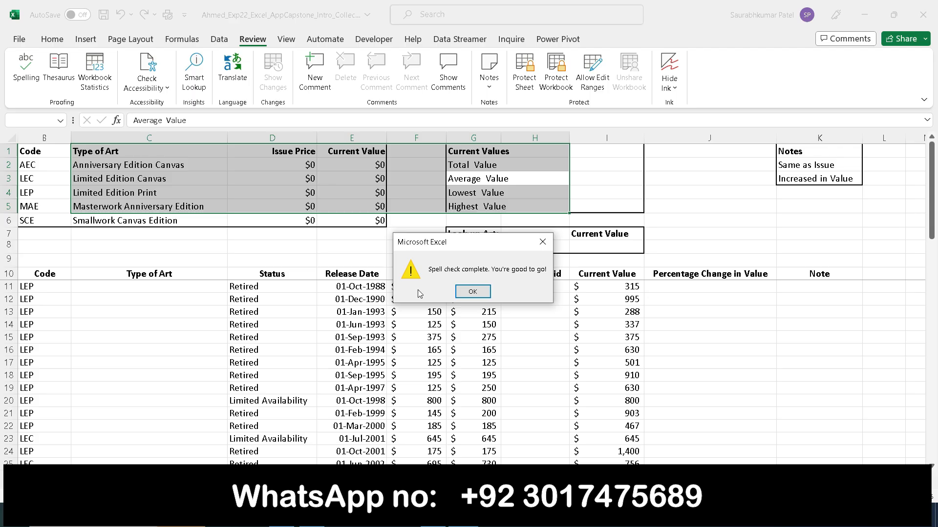
left_click(472, 292)
- Switch to the Word instructions and remove the bold formatting and yellow highlight from instruction 8
mouse_move(463, 518)
left_click(433, 517)
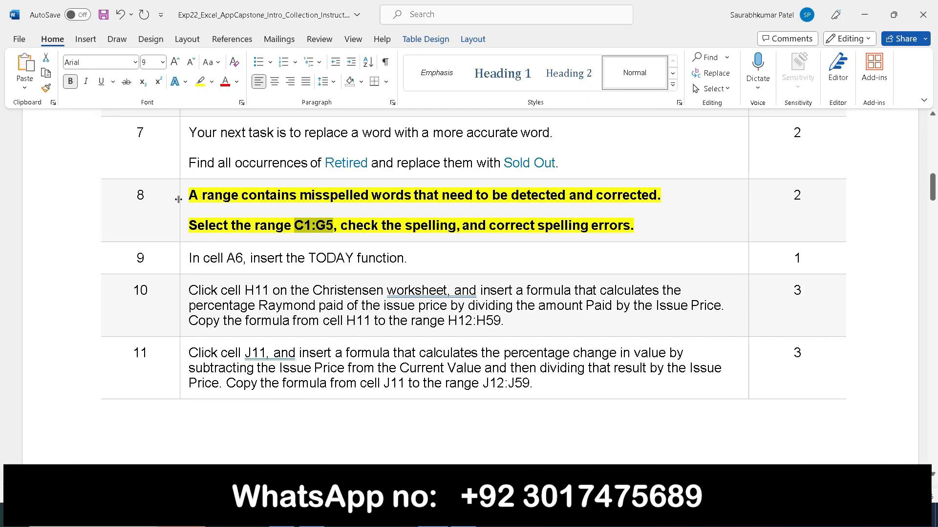
left_click(178, 199)
left_click(191, 182)
left_click(234, 182)
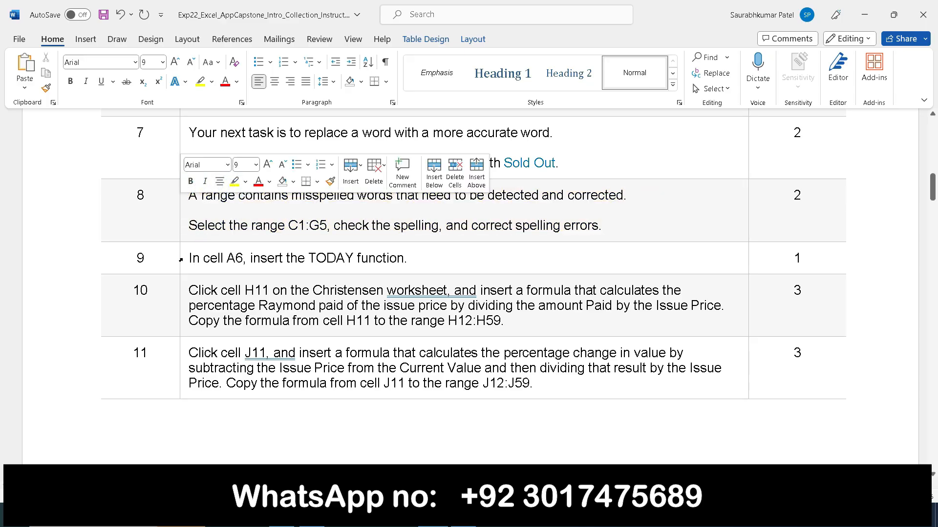
- Make the text of instruction 9 bold and highlight it in yellow
left_click(181, 260)
left_click(192, 238)
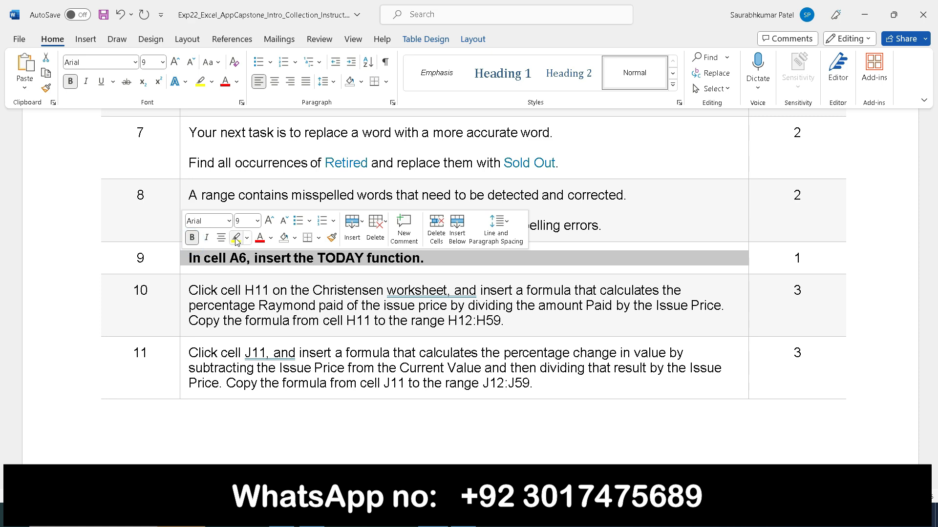
left_click(236, 237)
left_click(442, 258)
scroll(445, 259, "down", 2)
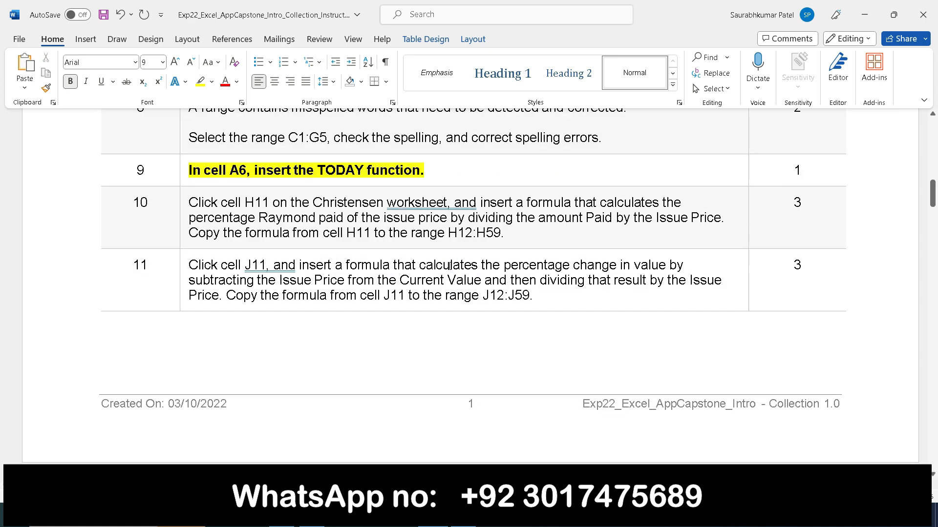
left_click_drag(931, 193, 932, 202)
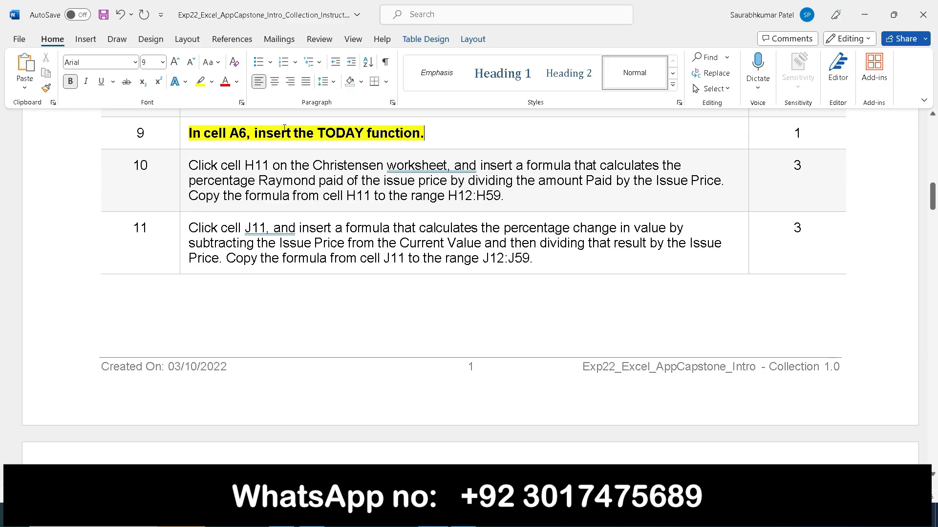
- Switch to Excel and insert the TODAY function in cell A6 below the Raymond's Art Collection title
mouse_move(463, 517)
left_click(462, 436)
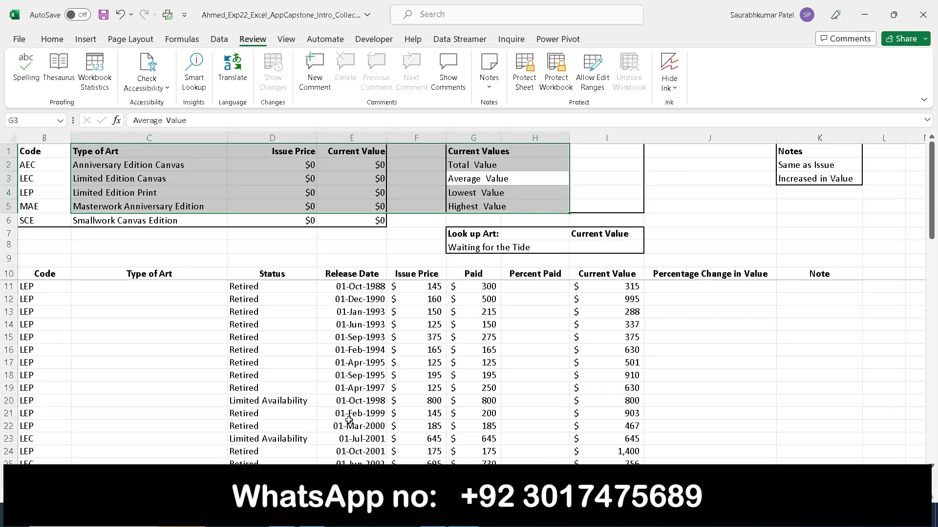
left_click(44, 231)
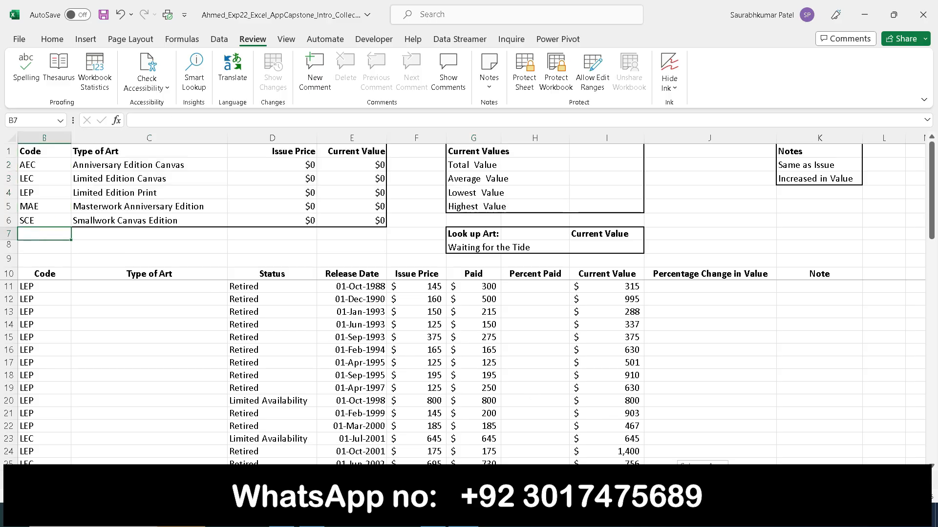
scroll(44, 231, "left", 2)
scroll(472, 299, "left", 1)
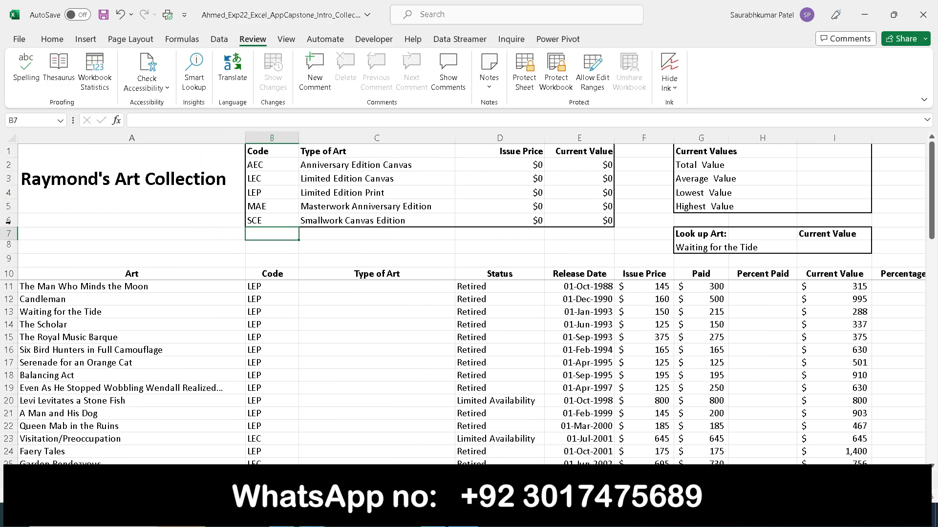
left_click(51, 222)
type("=")
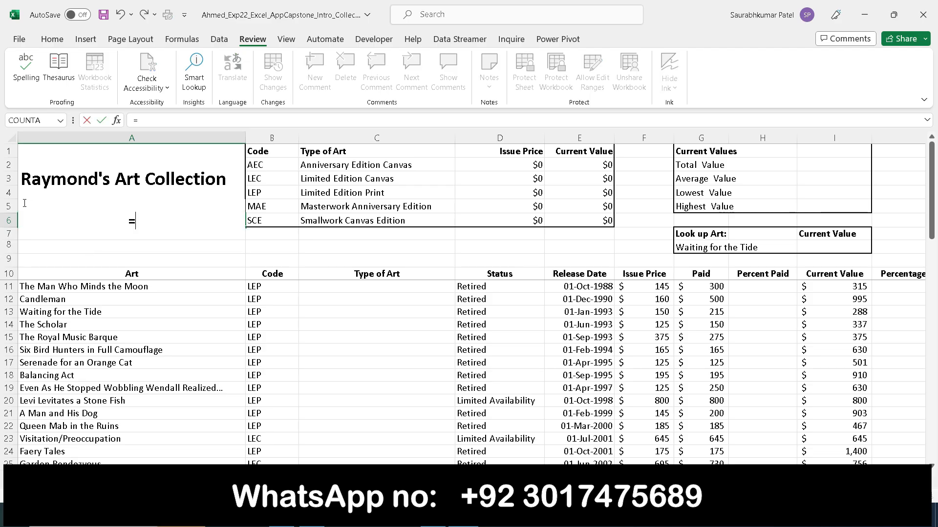
left_click(433, 516)
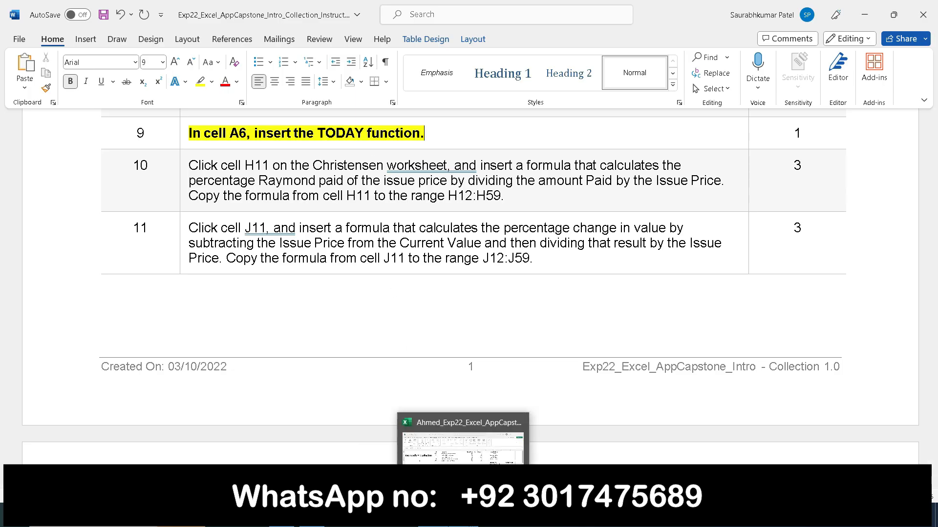
left_click(463, 516)
type("today")
key("Tab")
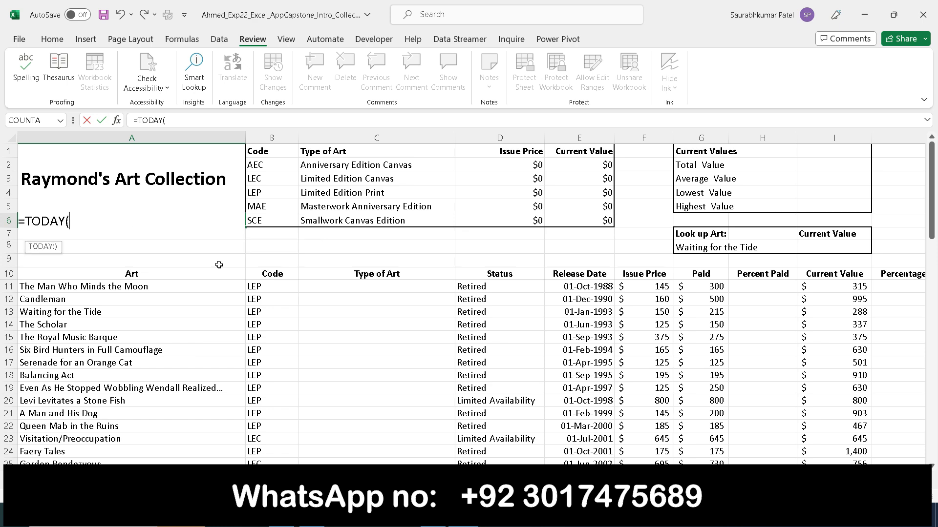
key("Return")
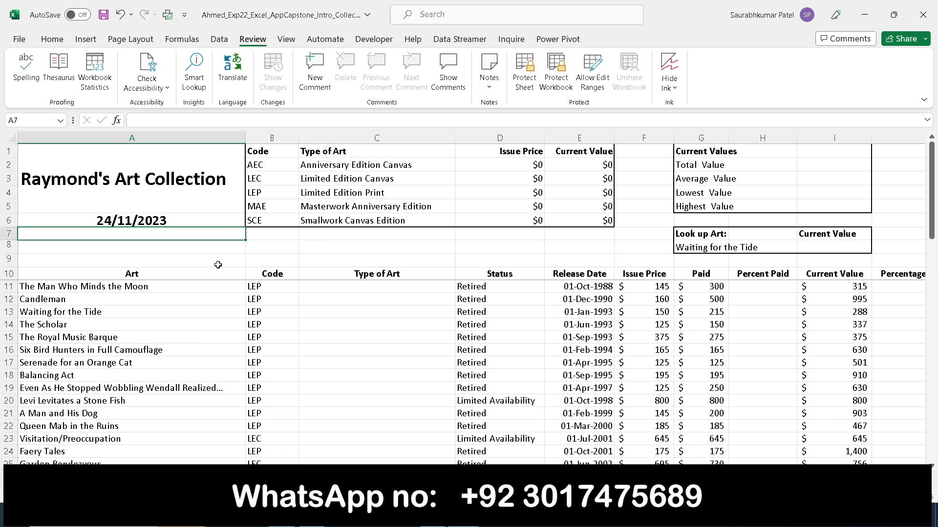
- Switch to the Word instructions and remove the bold formatting and yellow highlight from instruction 9
left_click(432, 516)
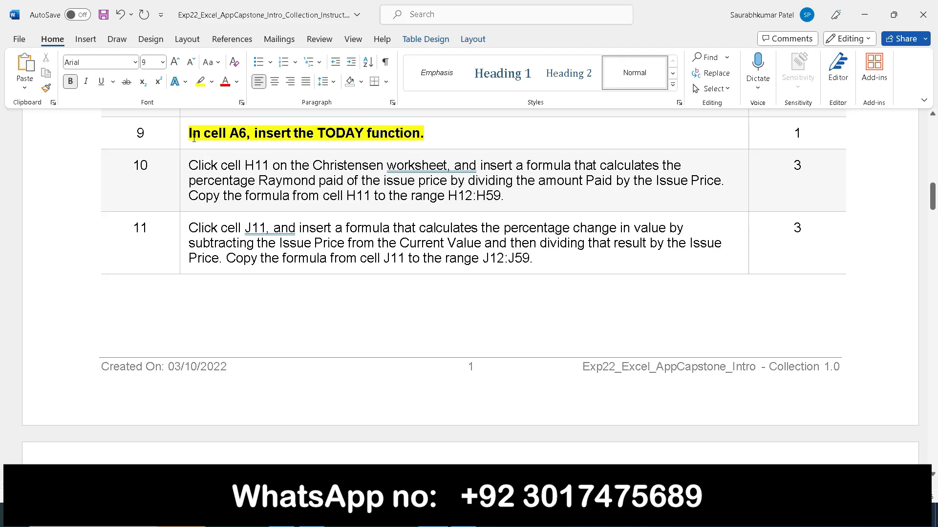
left_click(179, 142)
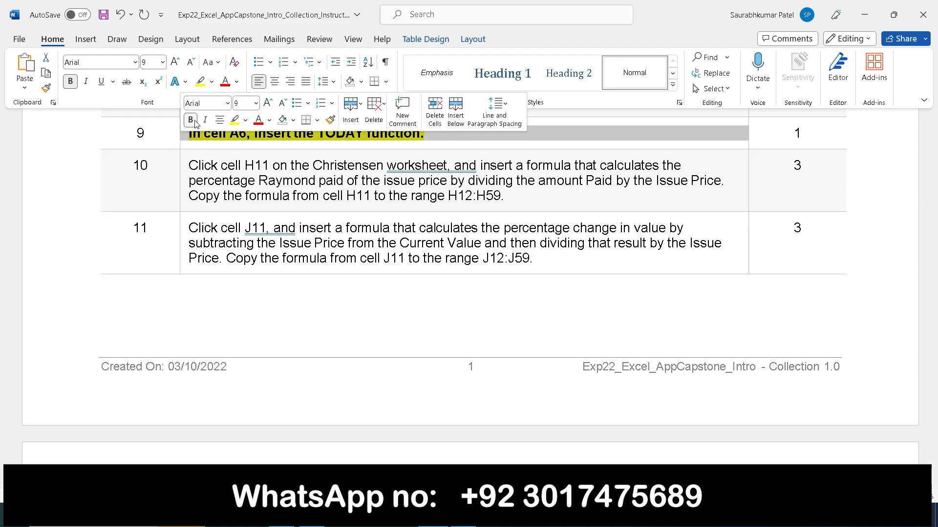
left_click(193, 119)
left_click(235, 120)
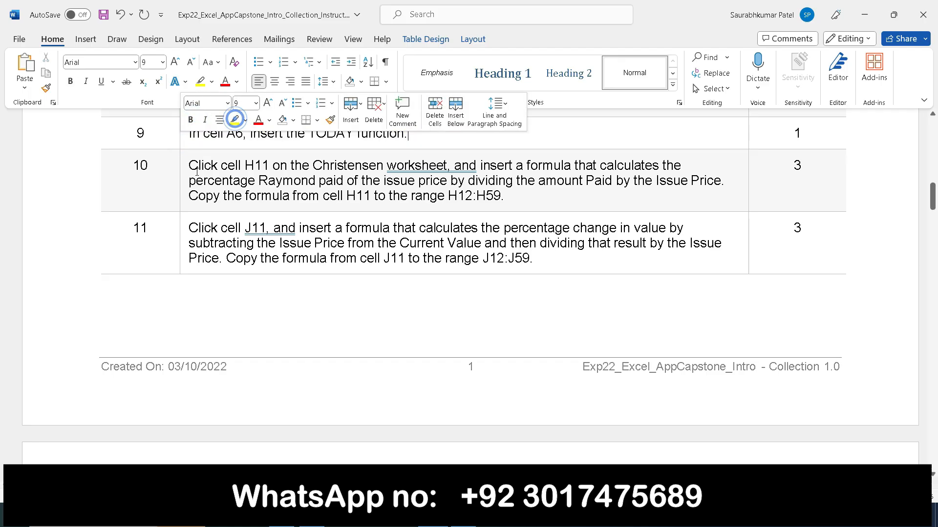
- Make the text of instruction 10 bold and highlight it in yellow
left_click(184, 177)
left_click(194, 153)
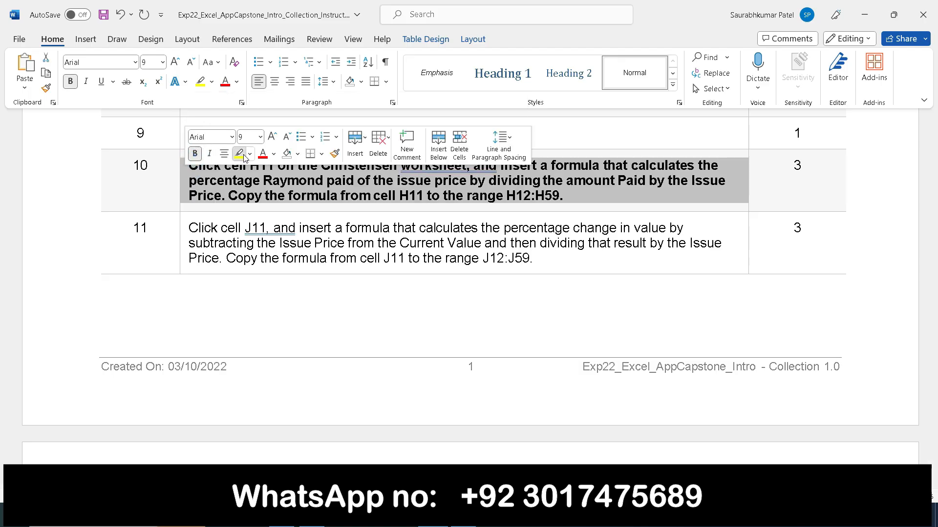
left_click(241, 153)
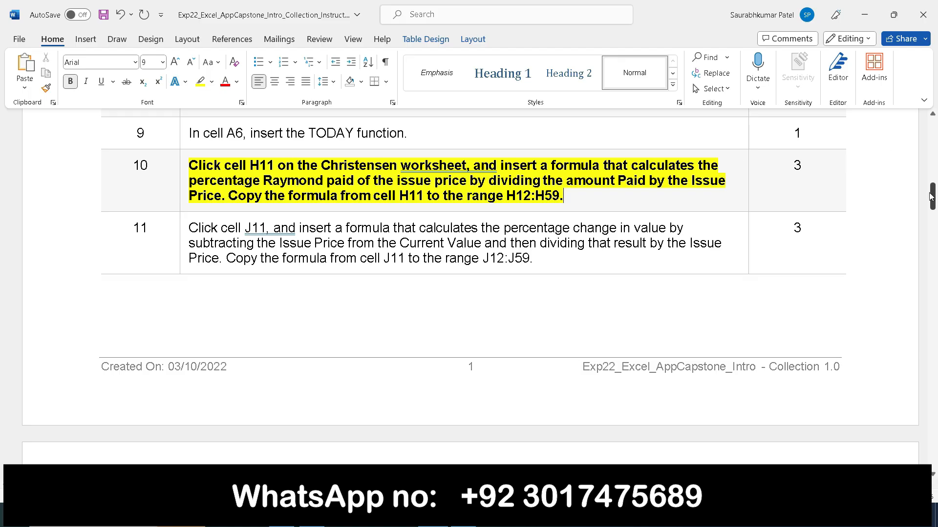
left_click_drag(932, 196, 934, 198)
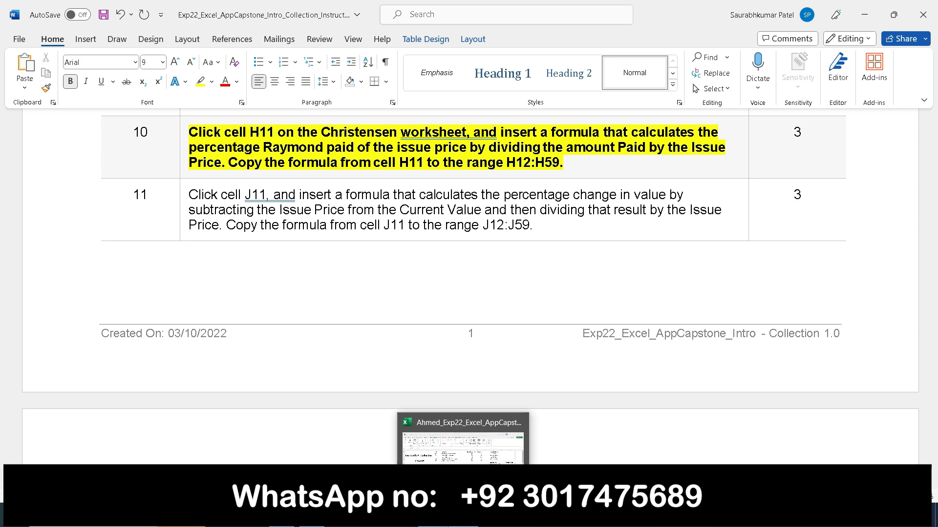
- Switch to the Excel workbook and enter the Percent Paid formula =F11/G11 in cell H11
left_click(463, 522)
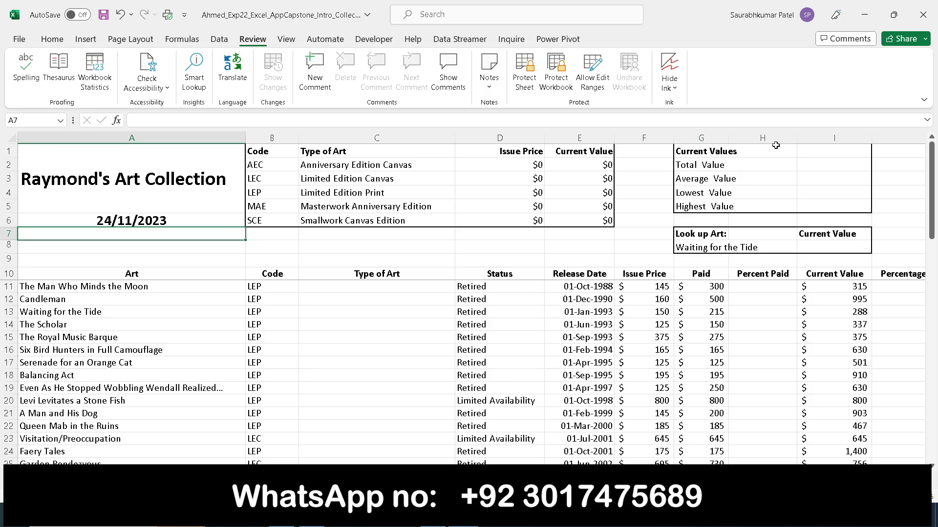
left_click(763, 288)
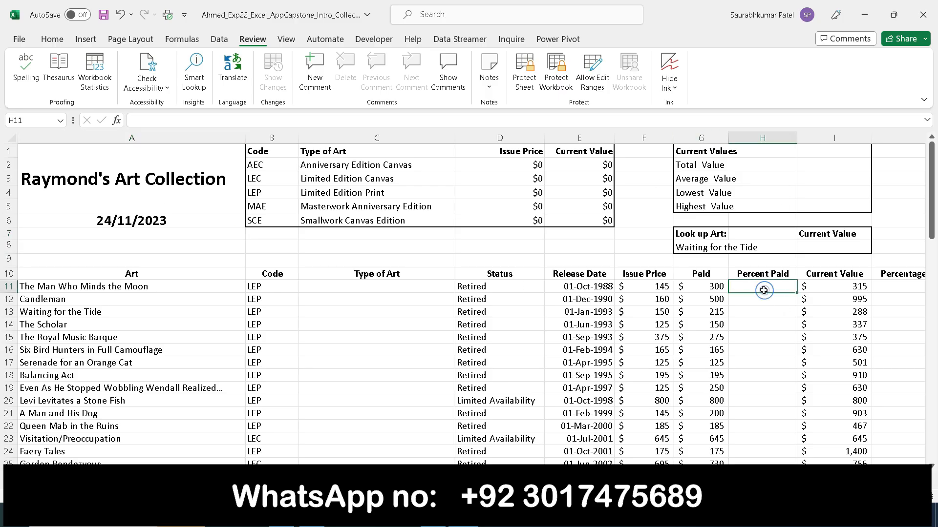
left_click(433, 516)
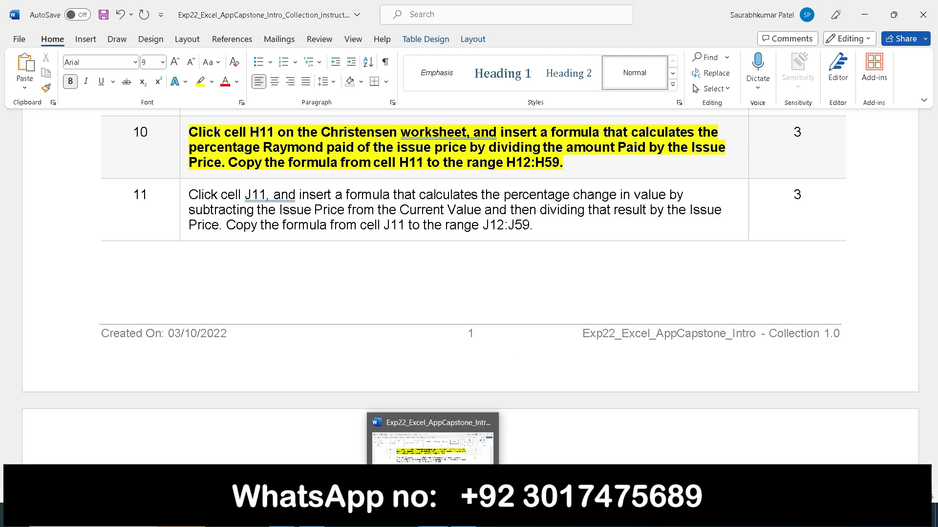
left_click(463, 515)
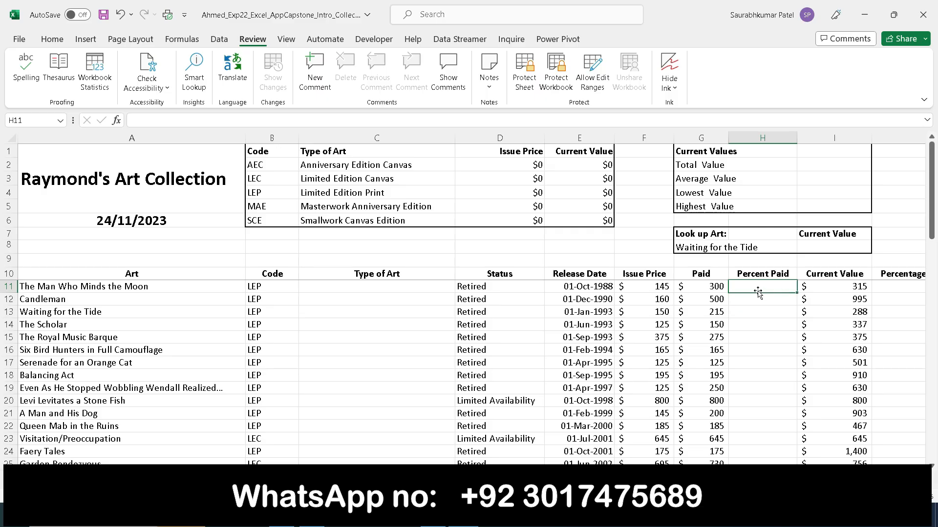
type("=")
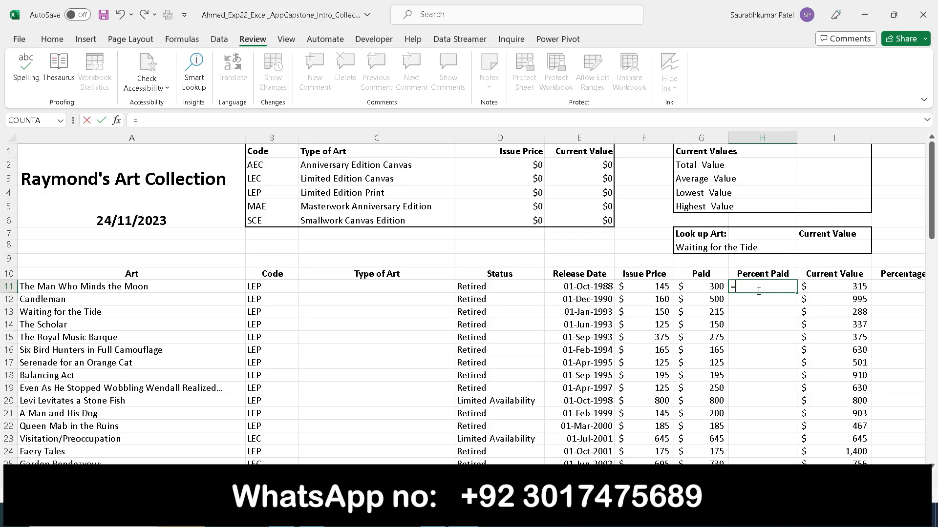
left_click(656, 291)
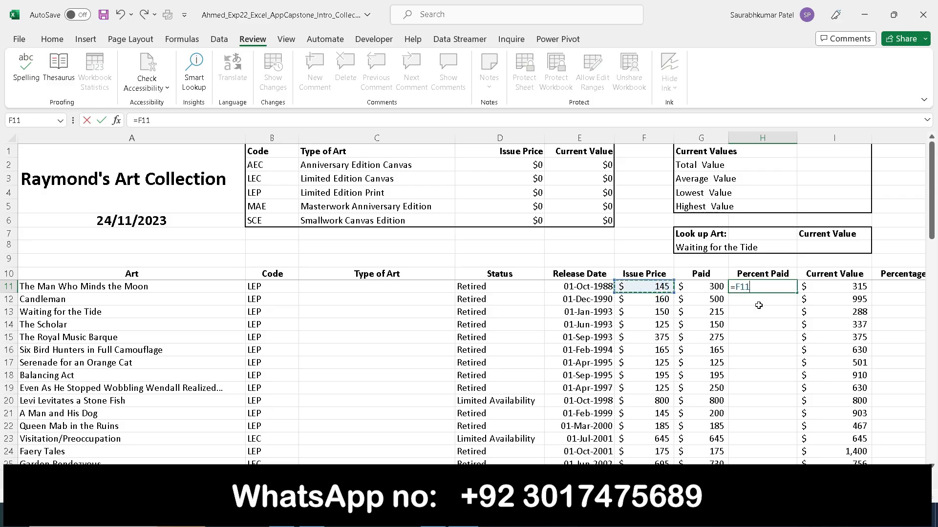
type("/")
left_click(701, 286)
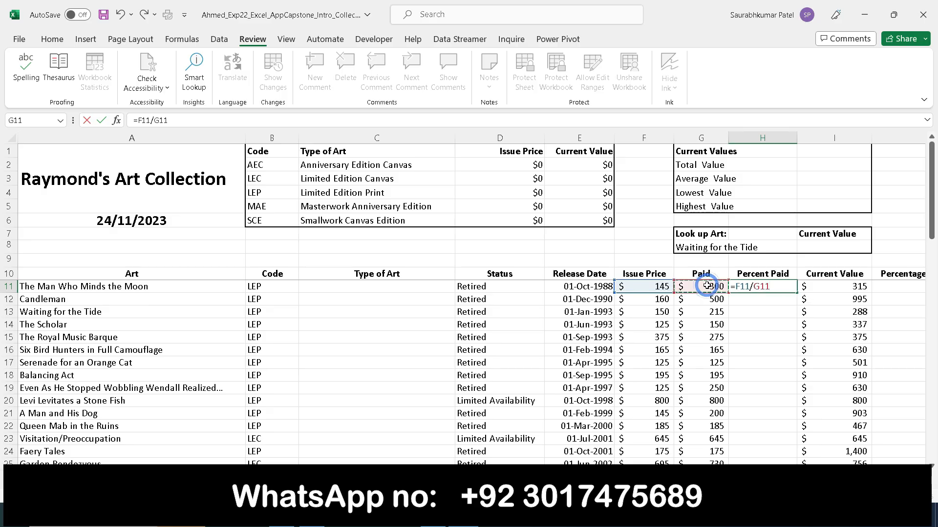
key("Return")
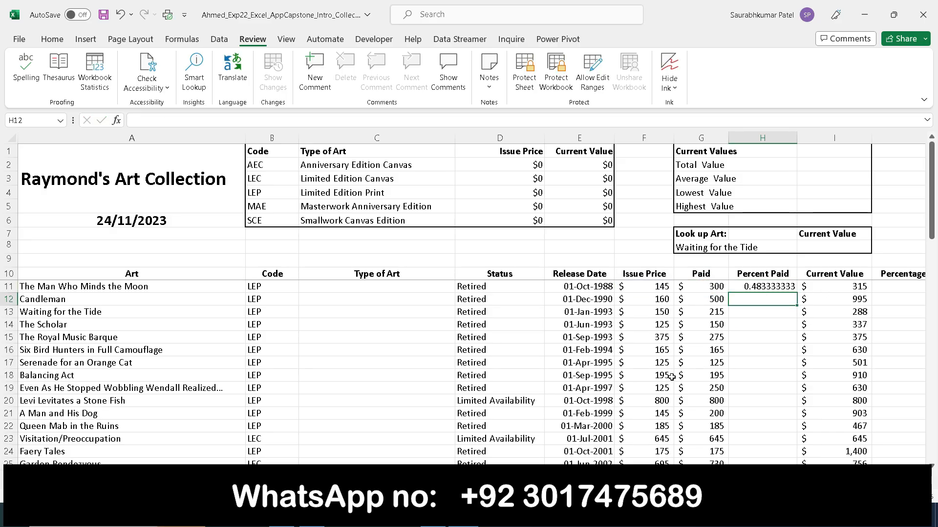
- Check the copy range in instruction 10 in Word, then copy the H11 formula down to H12:H59 in Excel
mouse_move(432, 518)
left_click(433, 446)
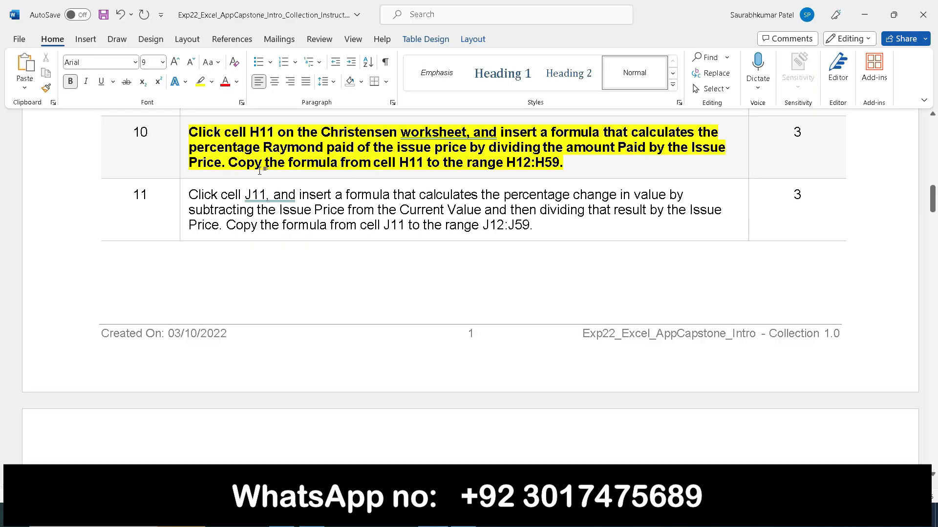
left_click_drag(401, 159, 582, 161)
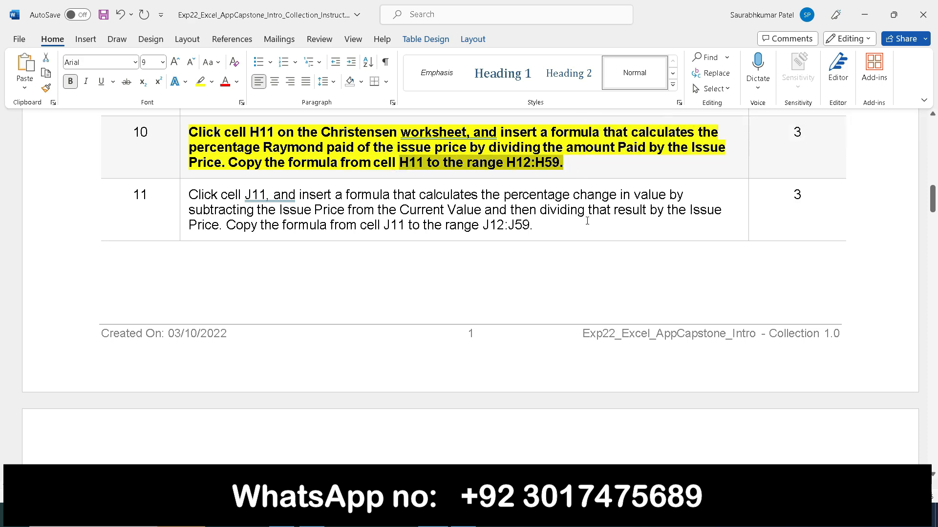
mouse_move(464, 519)
left_click(464, 440)
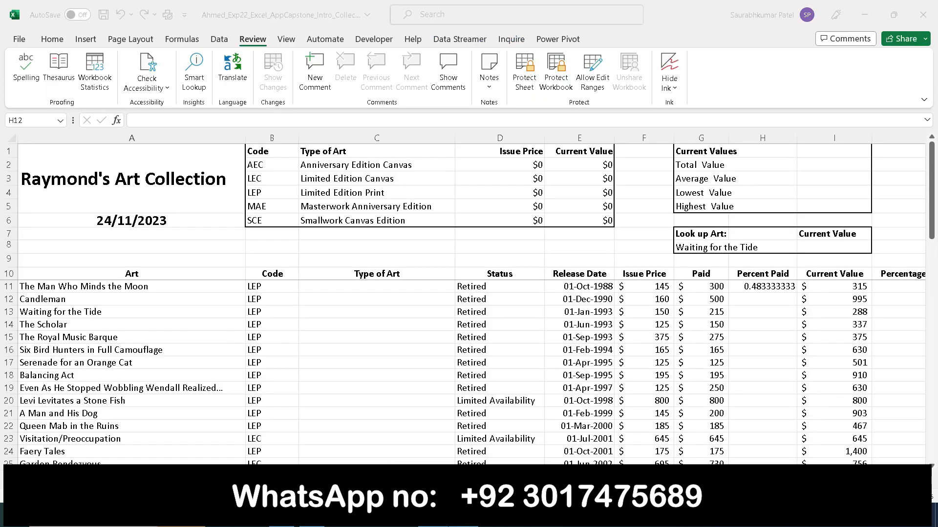
left_click(764, 287)
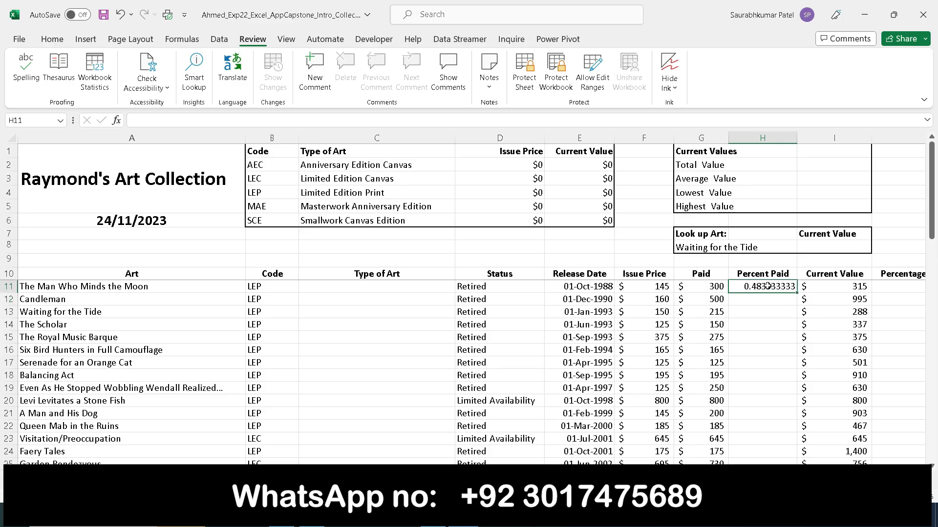
double_click(798, 291)
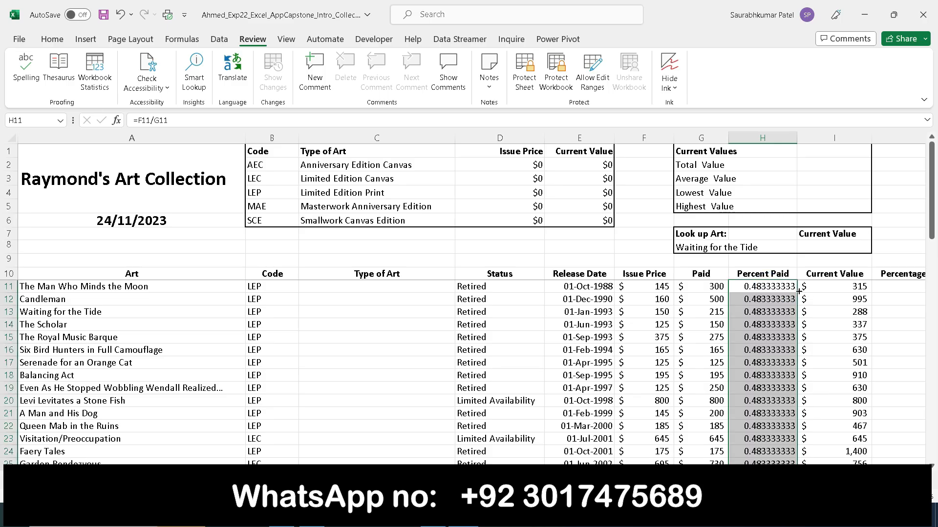
scroll(772, 374, "down", 12)
scroll(771, 374, "down", 5)
scroll(770, 376, "up", 17)
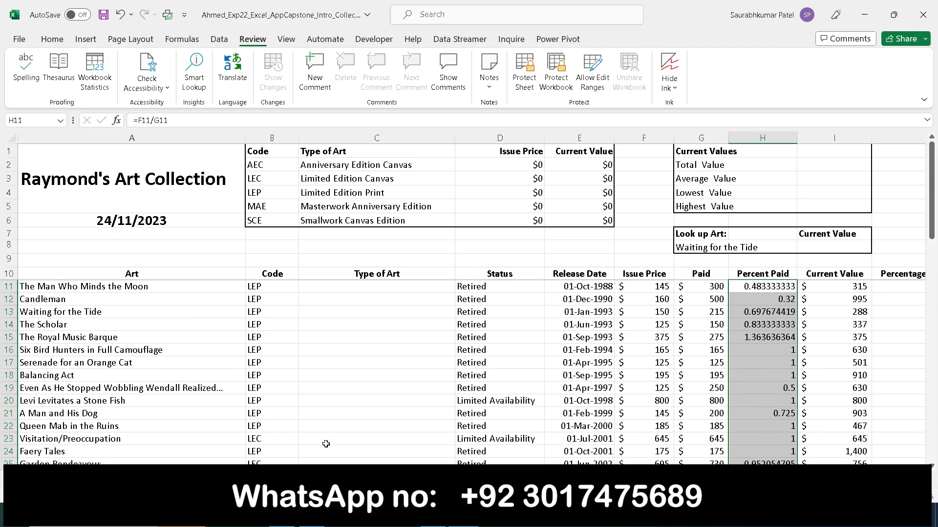
- Switch to the Word instructions and remove the bold formatting and yellow highlight from instruction 10
left_click(424, 442)
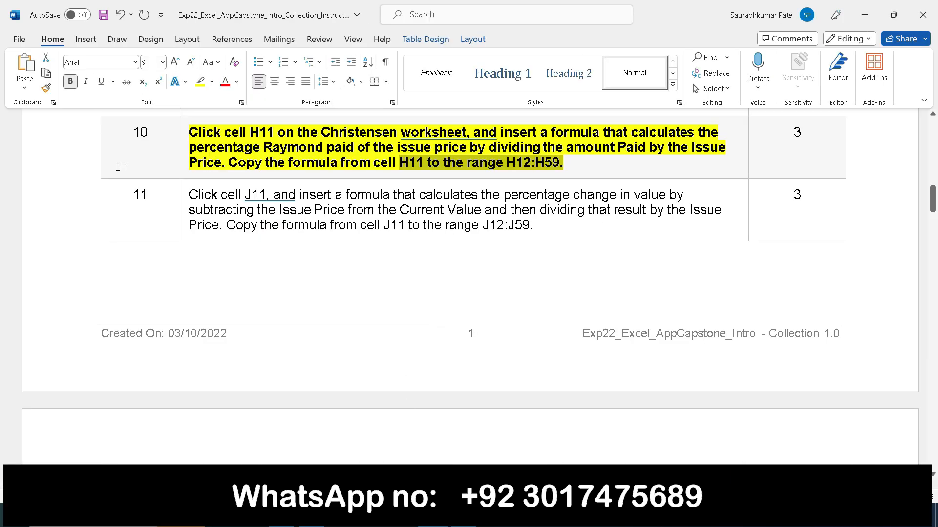
left_click(182, 145)
left_click(193, 123)
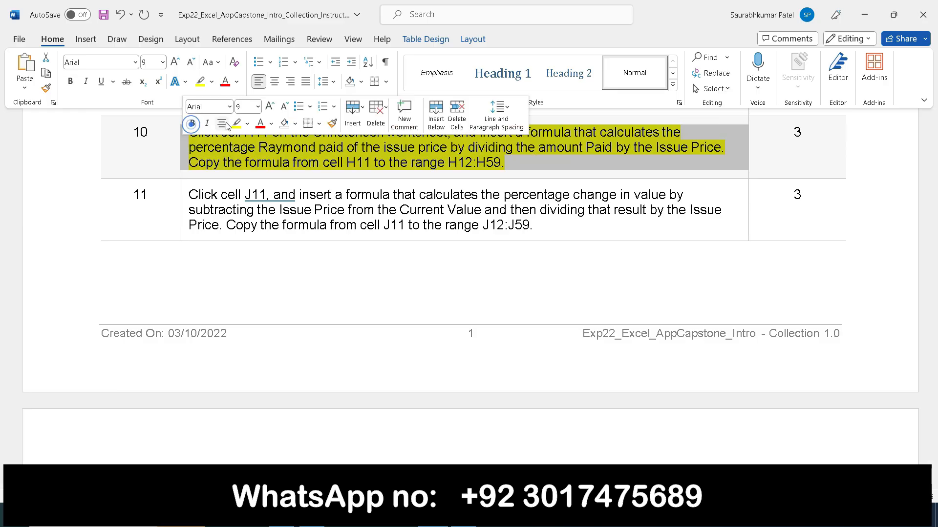
left_click(236, 123)
left_click(234, 124)
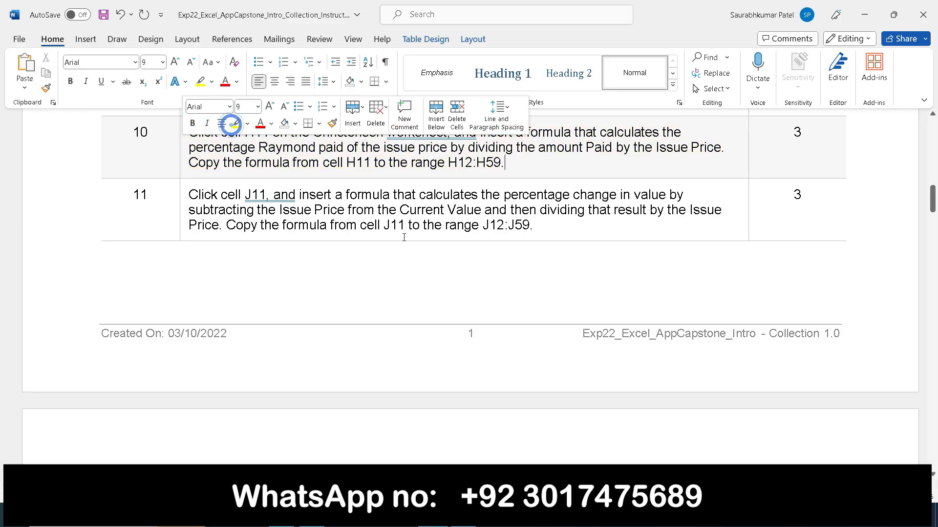
left_click(543, 226)
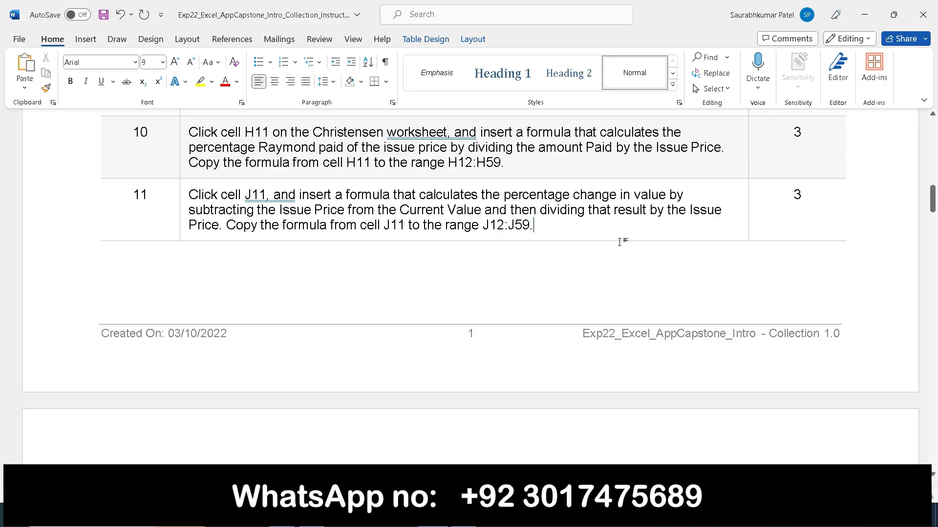
- Make the text of instruction 11 bold and highlight it in yellow
left_click(181, 204)
left_click(192, 180)
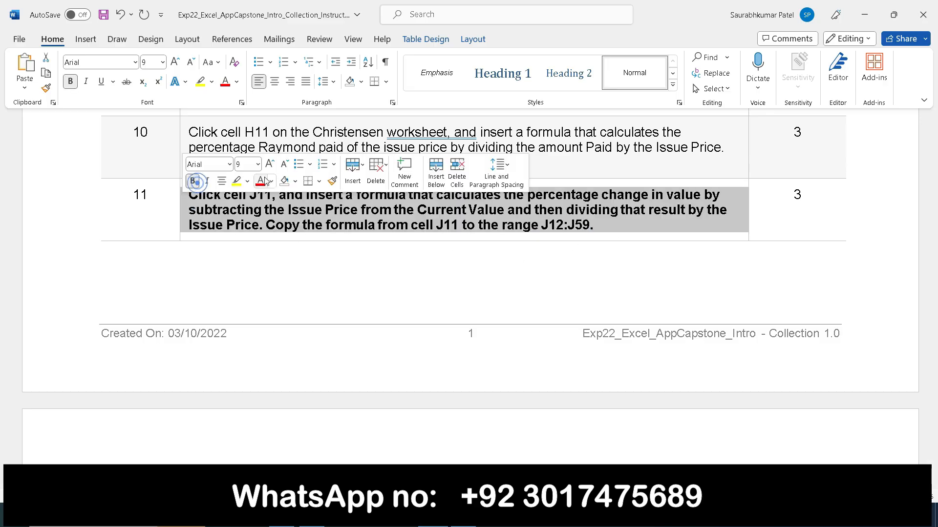
left_click(236, 181)
left_click(641, 226)
scroll(641, 226, "down", 2)
scroll(642, 227, "up", 2)
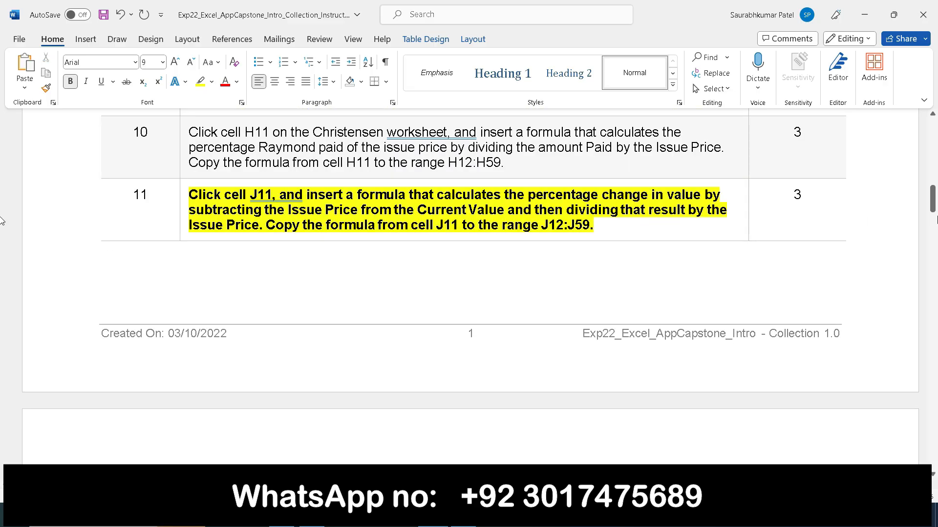
- Switch to Excel and begin a formula in J11 that subtracts Issue Price F11 from Current Value I11, consulting instruction 11 in Word
left_click_drag(933, 195, 935, 201)
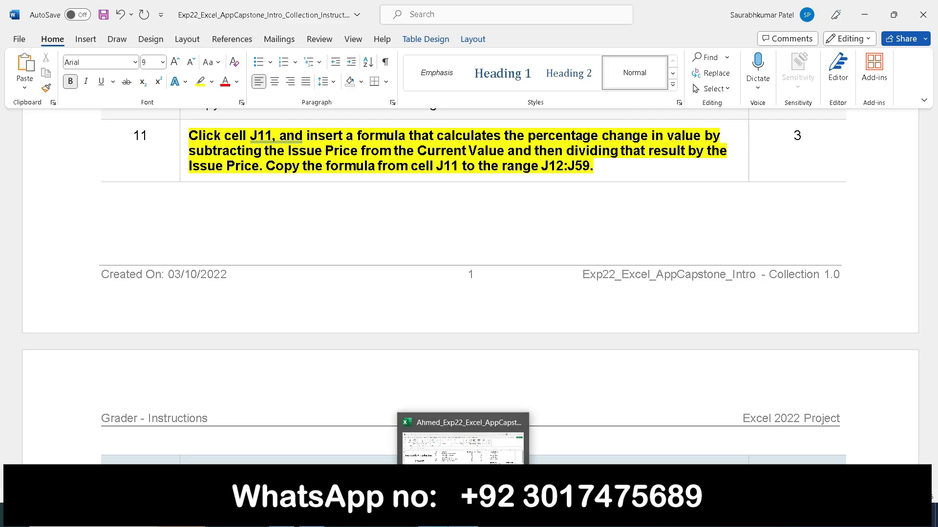
left_click(463, 518)
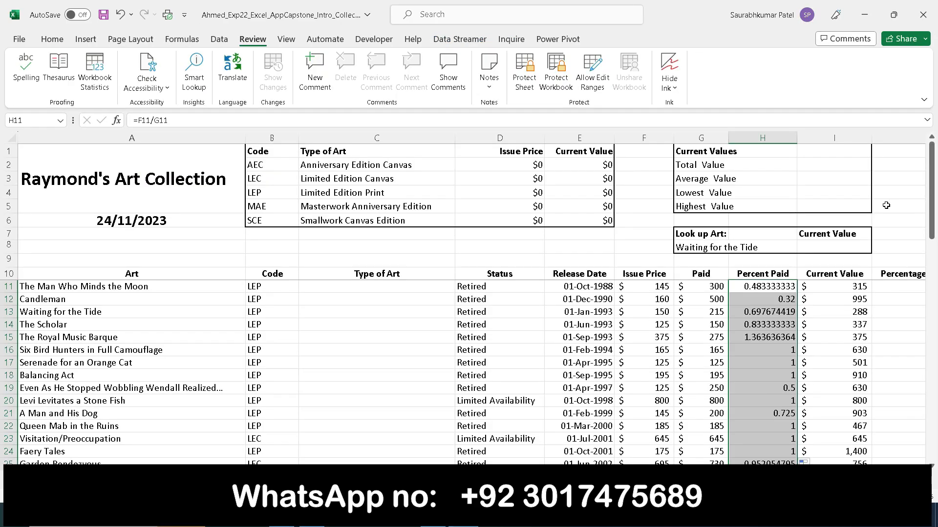
scroll(752, 298, "right", 3)
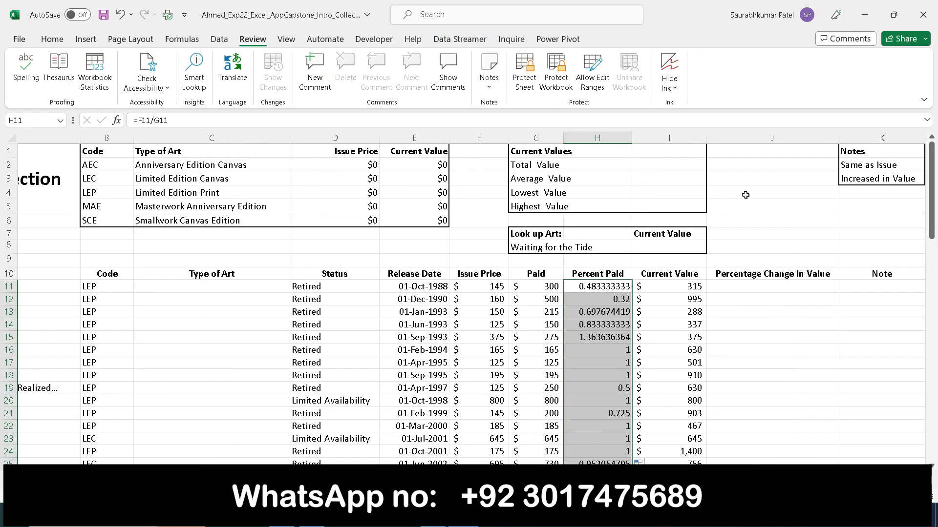
left_click(742, 288)
mouse_move(434, 518)
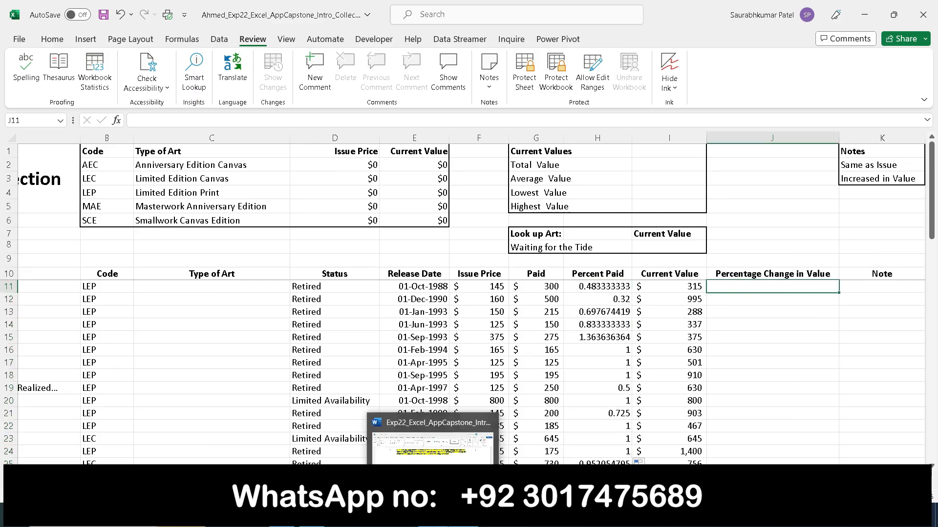
left_click(419, 422)
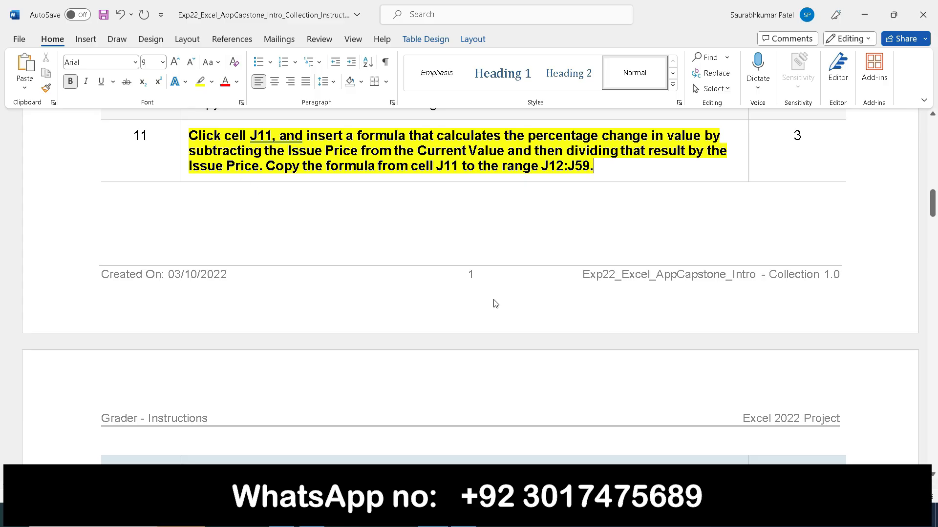
left_click(463, 518)
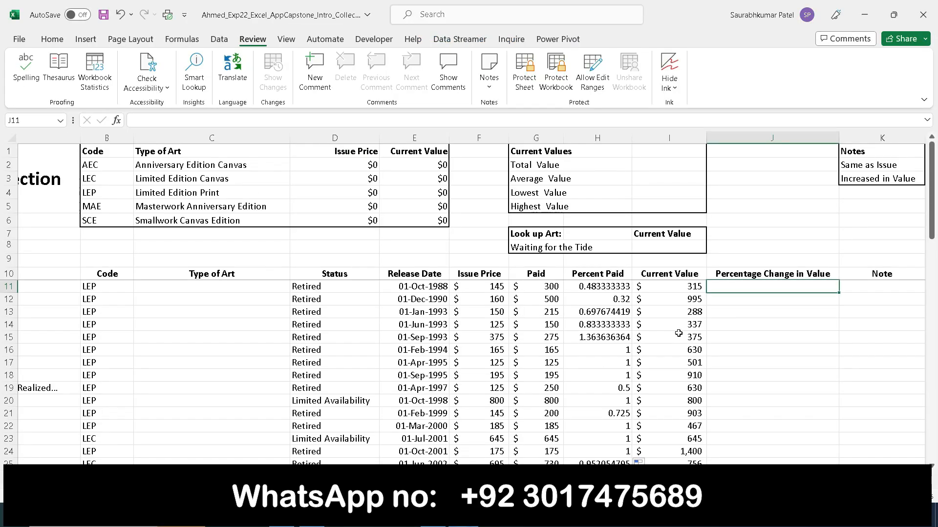
type("=")
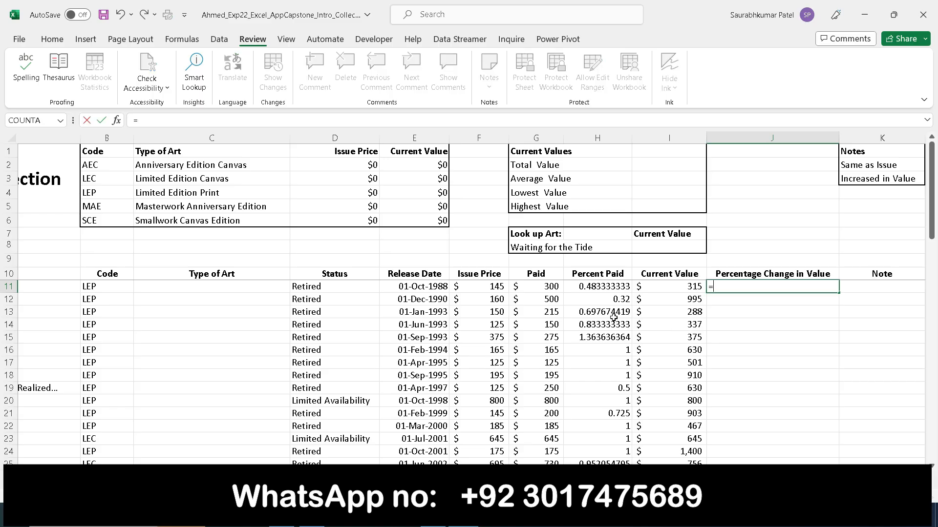
left_click(666, 288)
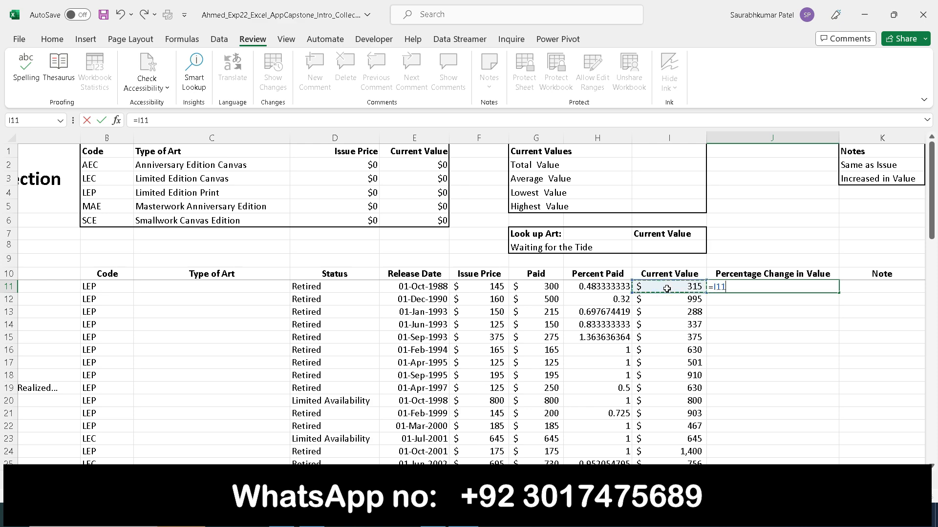
type("-")
left_click(483, 290)
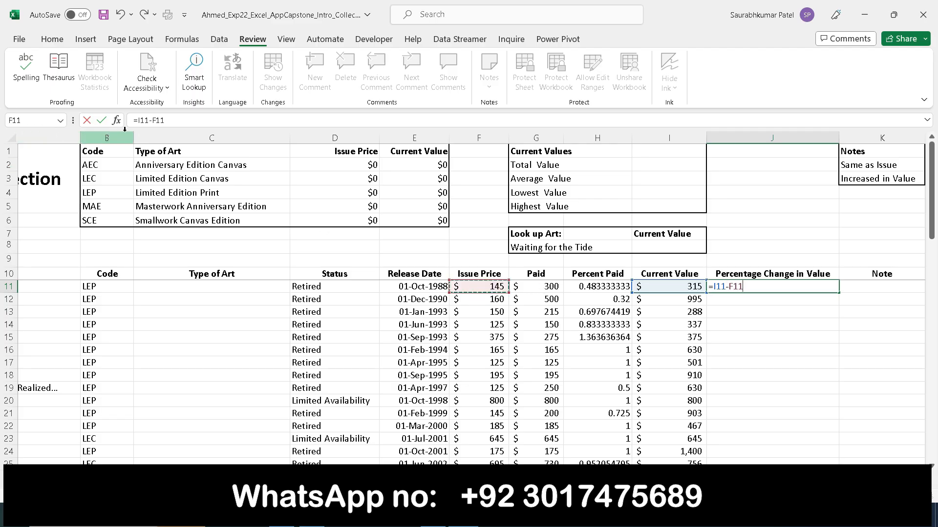
- Enclose the J11 subtraction in parentheses and divide it by the Issue Price, completing the formula =(I11-F11)/F11
left_click(142, 120)
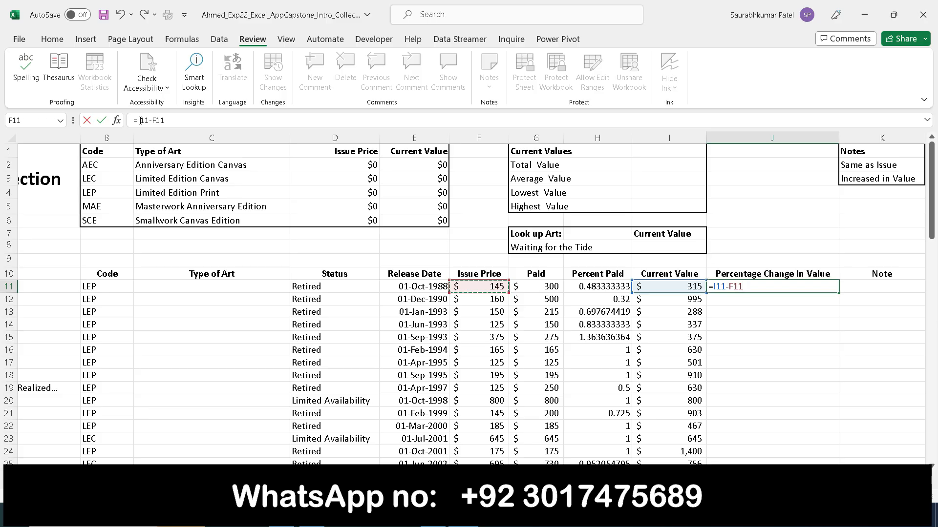
type("(")
key("End")
type(")")
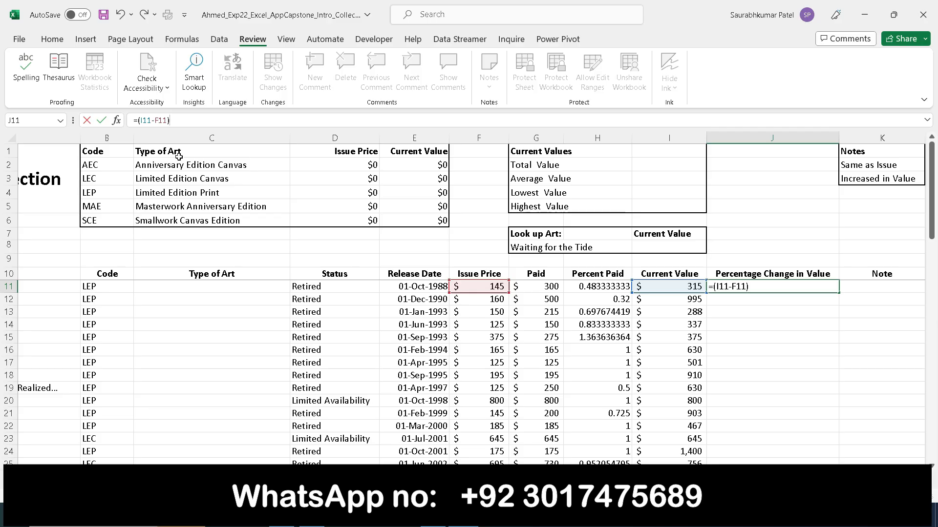
type("/")
left_click(442, 442)
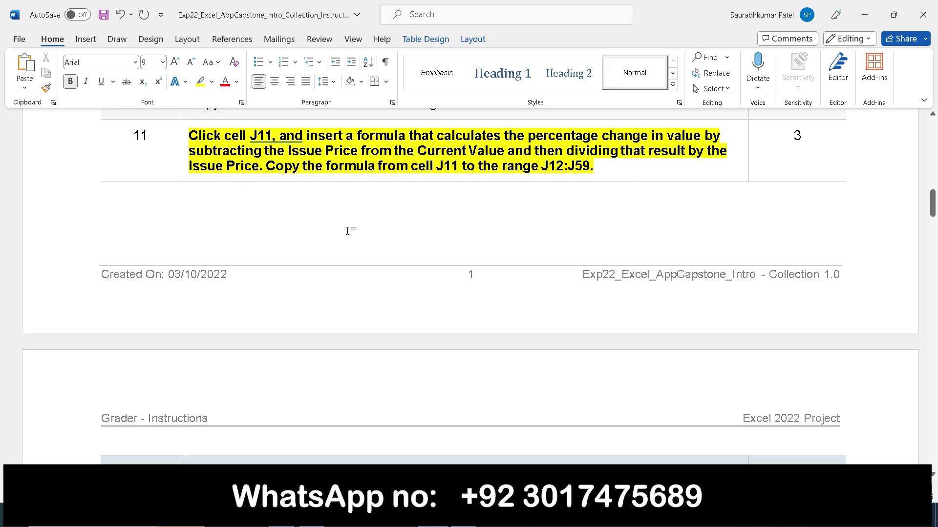
left_click(454, 439)
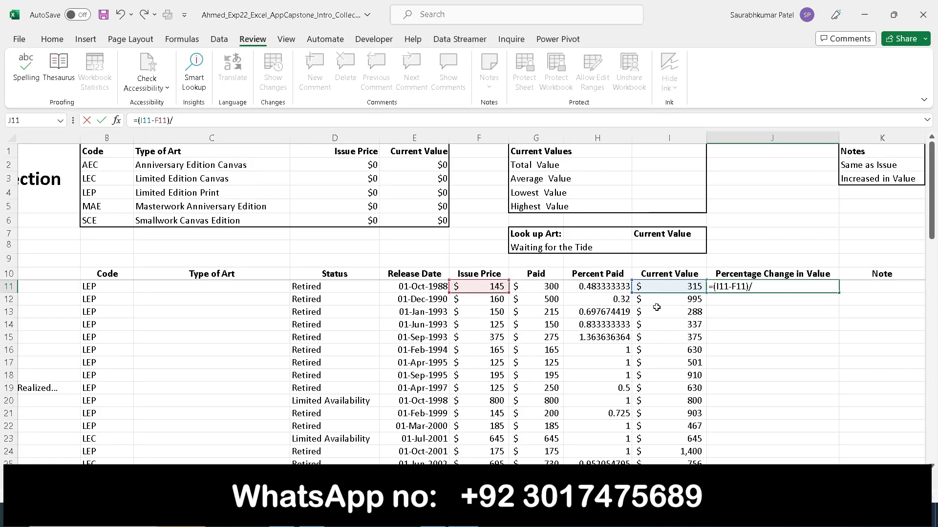
left_click(466, 289)
key("Return")
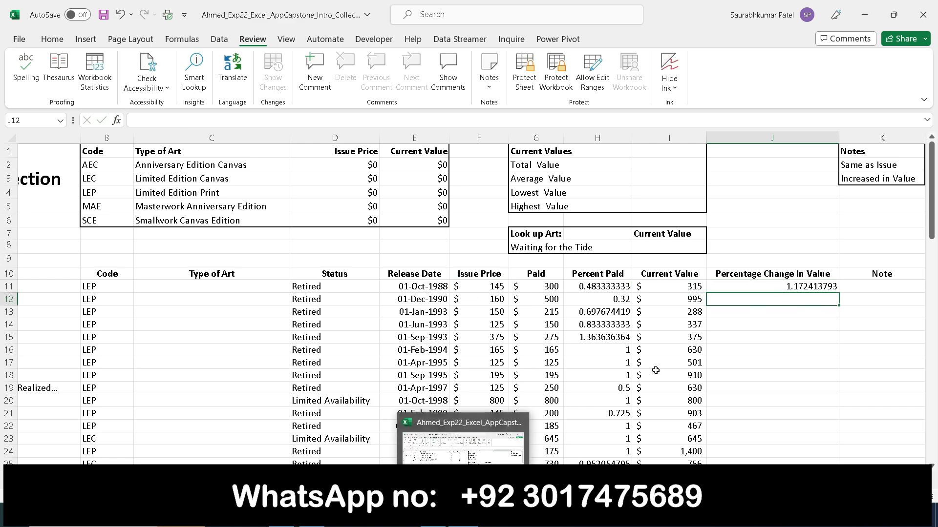
- Copy the percentage change formula from J11 down through J59 and check the filled column
left_click(792, 287)
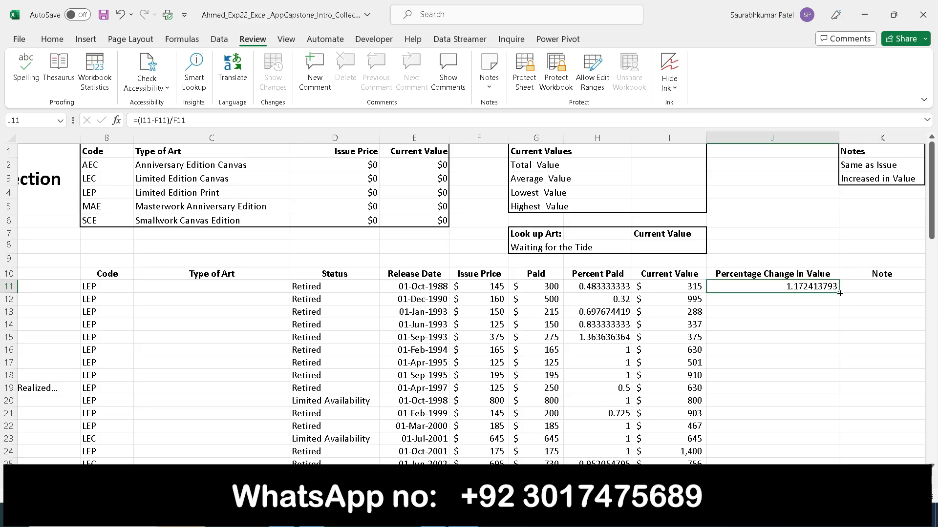
double_click(840, 292)
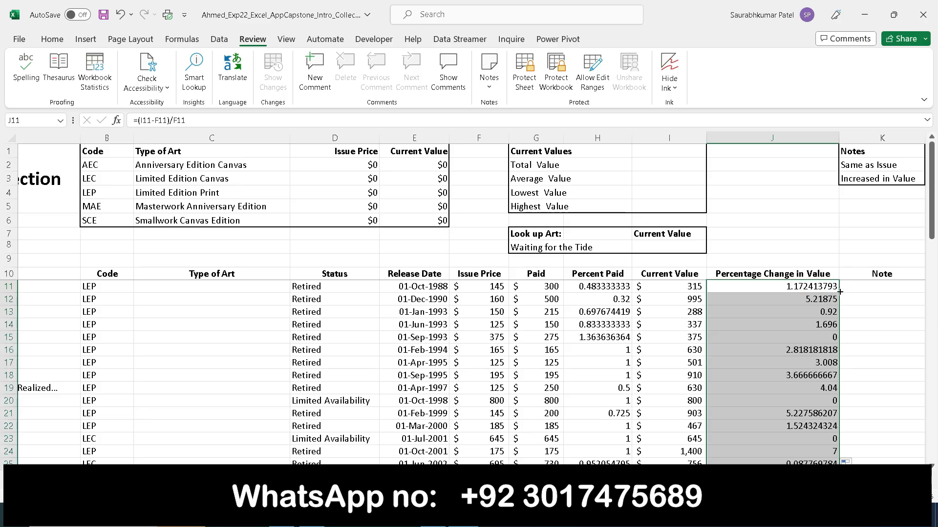
scroll(779, 352, "down", 15)
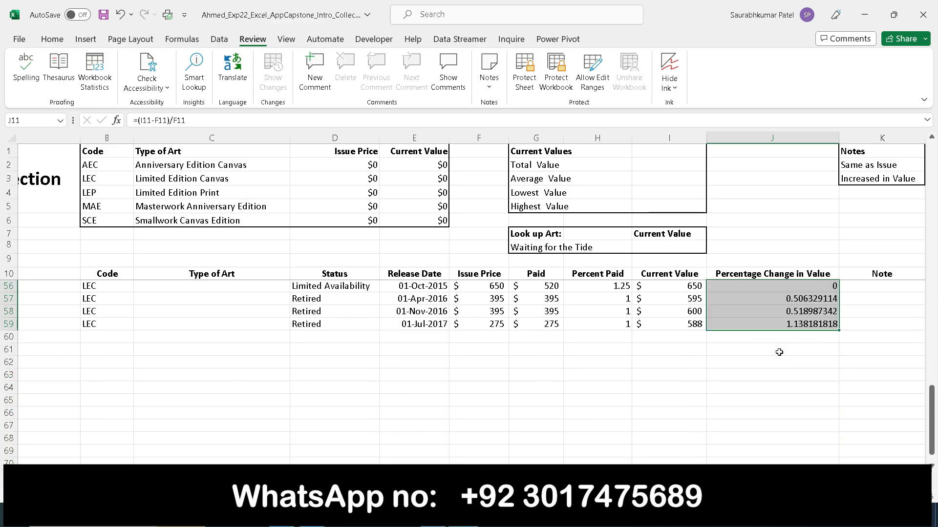
scroll(779, 353, "up", 15)
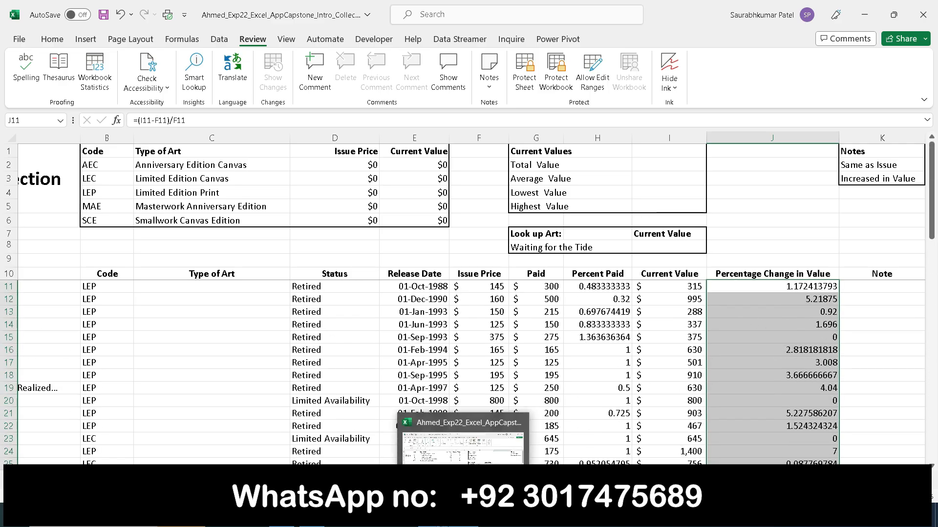
- Switch to the Word instructions and remove the bold formatting and yellow highlight from instruction 11
left_click(433, 515)
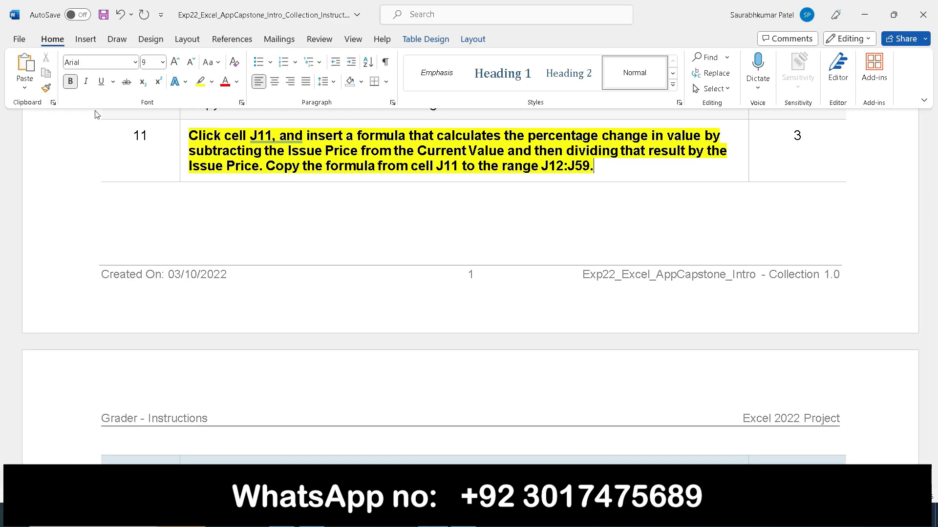
left_click(179, 144)
left_click(191, 123)
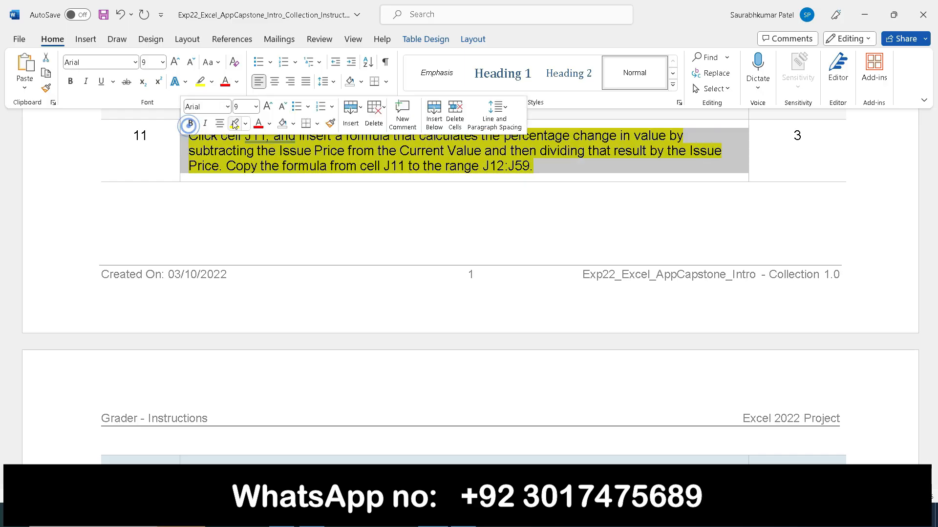
left_click(232, 122)
- Make the text of instruction 12 bold and highlight it in yellow
scroll(359, 372, "down", 7)
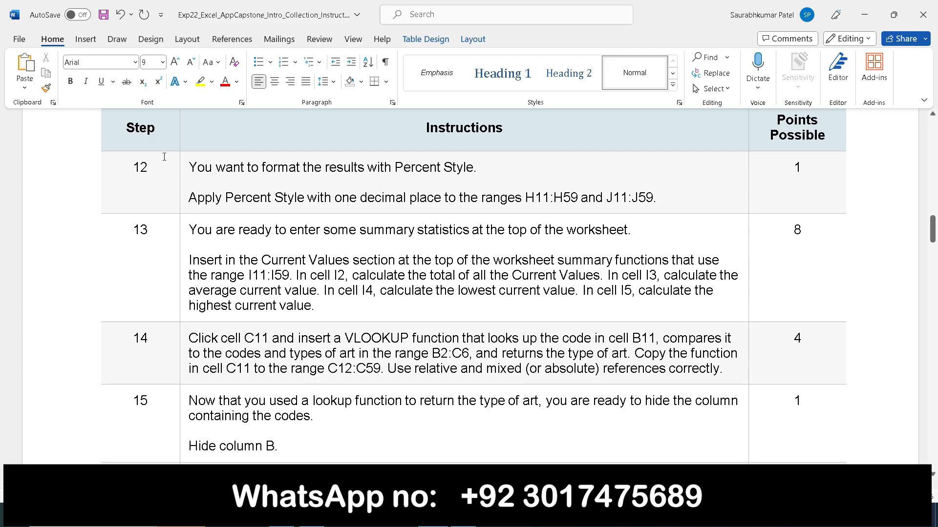
left_click(181, 178)
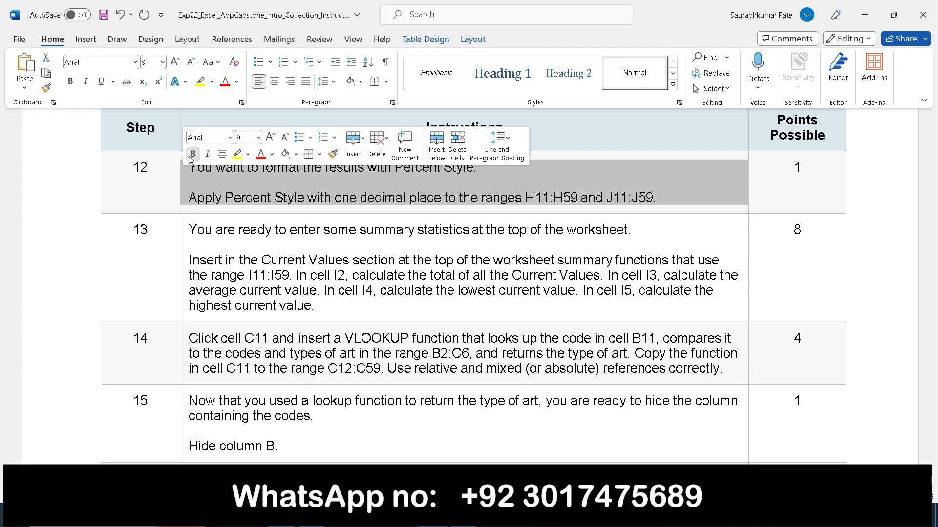
left_click(193, 154)
left_click(238, 155)
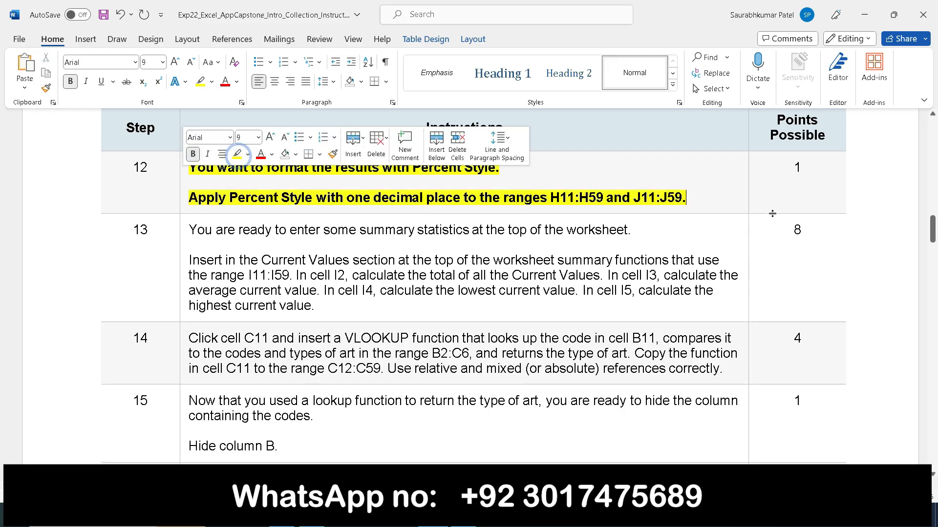
left_click(724, 200)
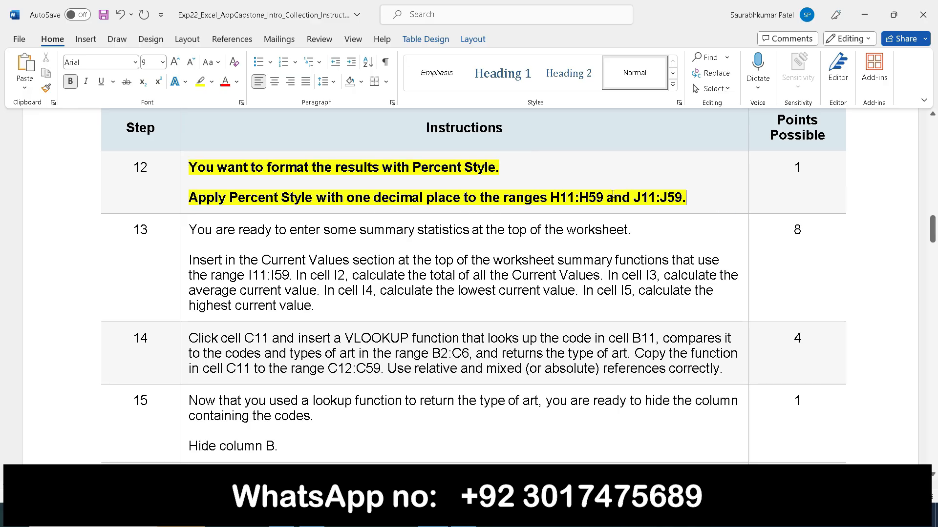
- Take the range H11:H59 from instruction 12, select it in the Excel workbook and apply Percent Style
left_click_drag(548, 198, 620, 197)
left_click(572, 201)
left_click_drag(551, 198, 605, 209)
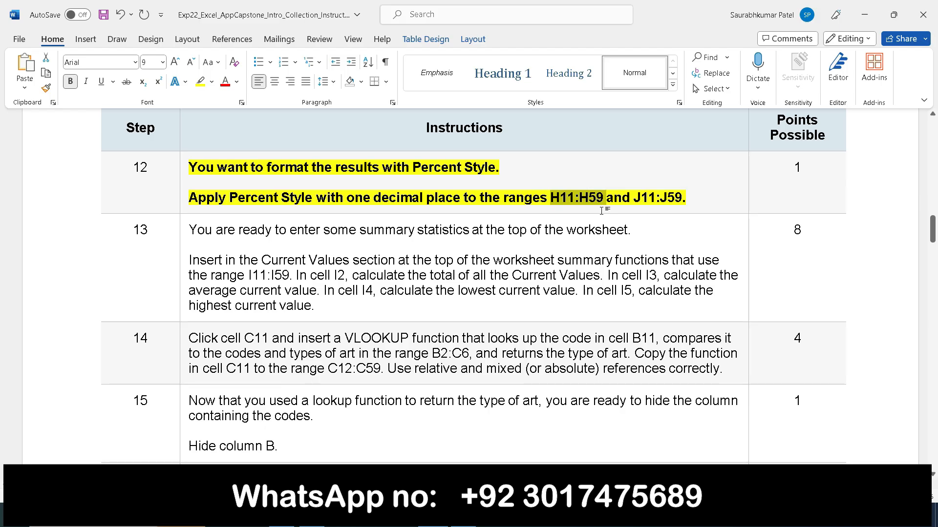
left_click(463, 515)
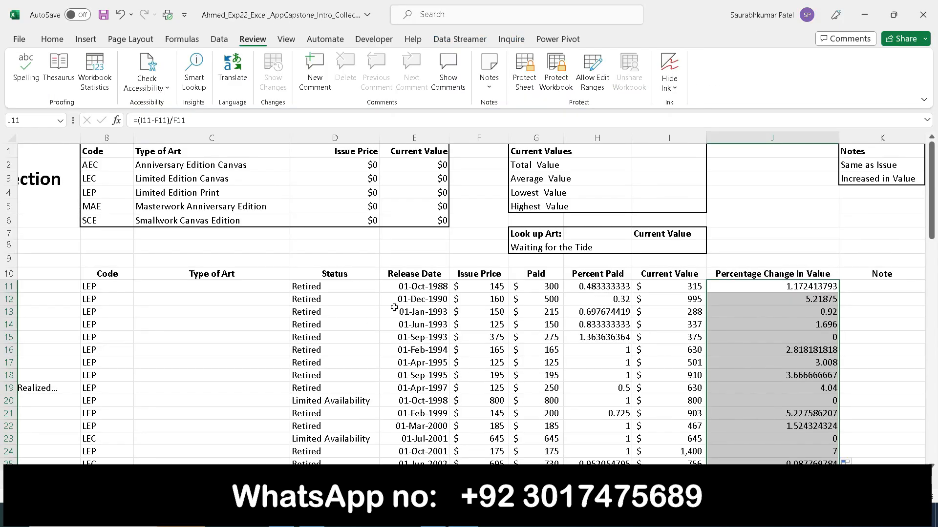
left_click(29, 124)
type("H11:H59")
key("Return")
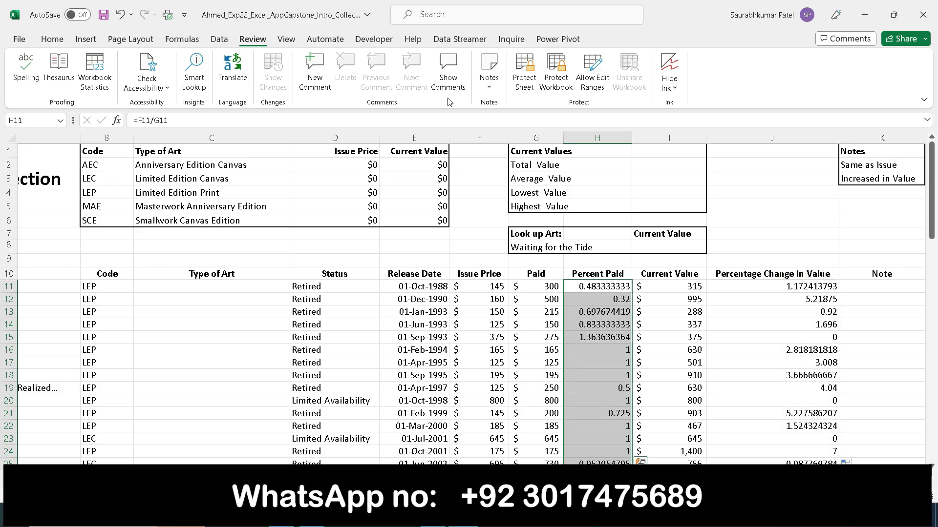
left_click(64, 40)
left_click(425, 83)
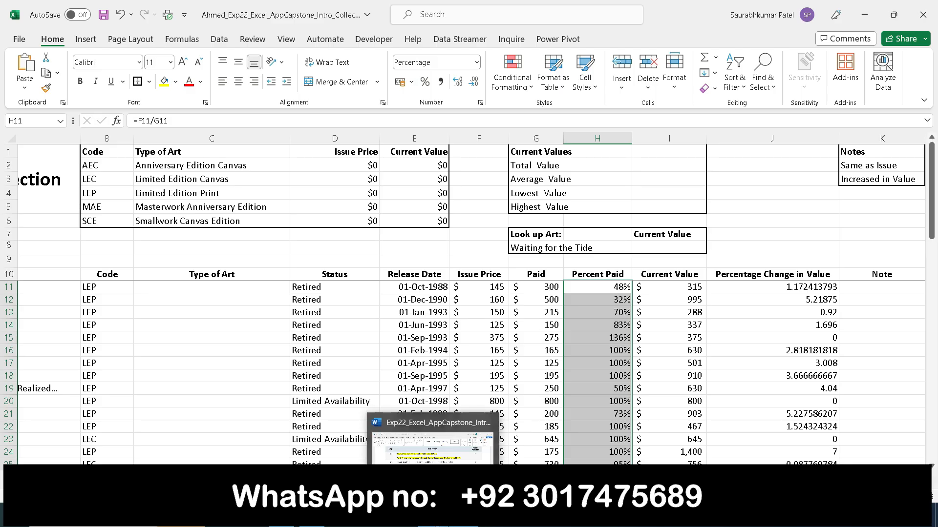
- Recheck instruction 12 in Word and show the Percent Paid values in H11:H59 with one decimal place in Excel
left_click(433, 515)
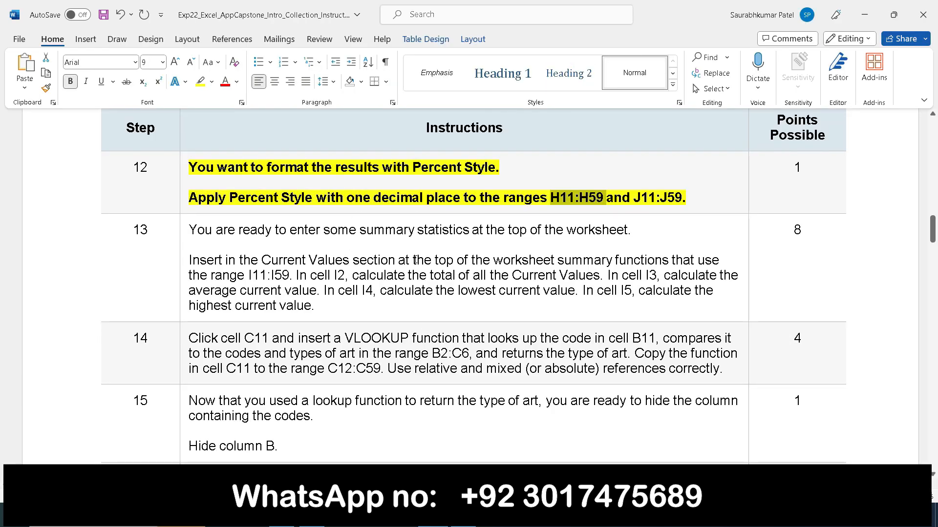
left_click(500, 442)
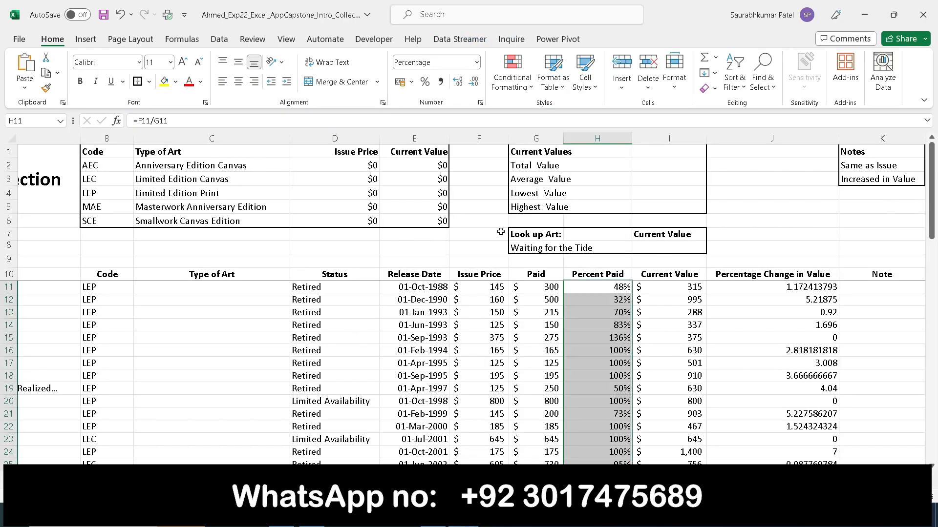
left_click(475, 84)
left_click(464, 83)
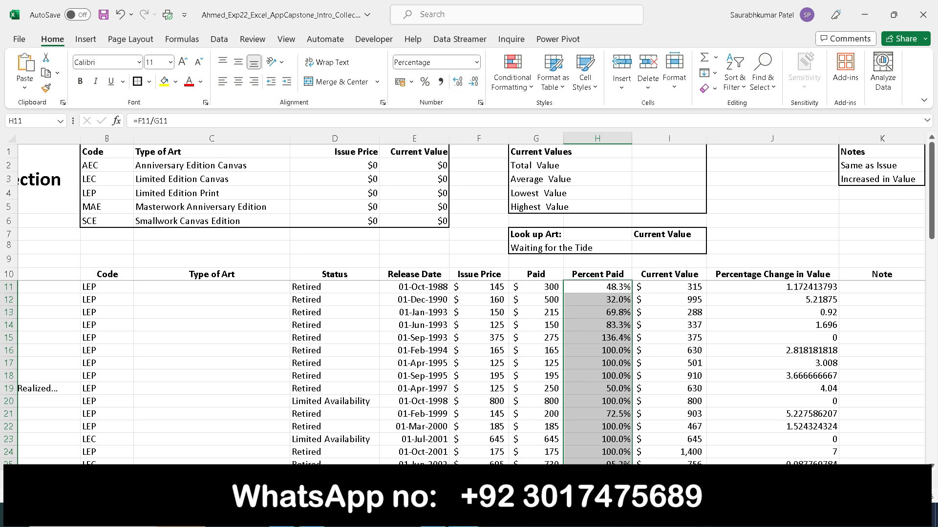
- Copy the range reference J11:J59 from instruction 12 in Word and format that range in Excel as Percent Style with one decimal place
left_click(434, 517)
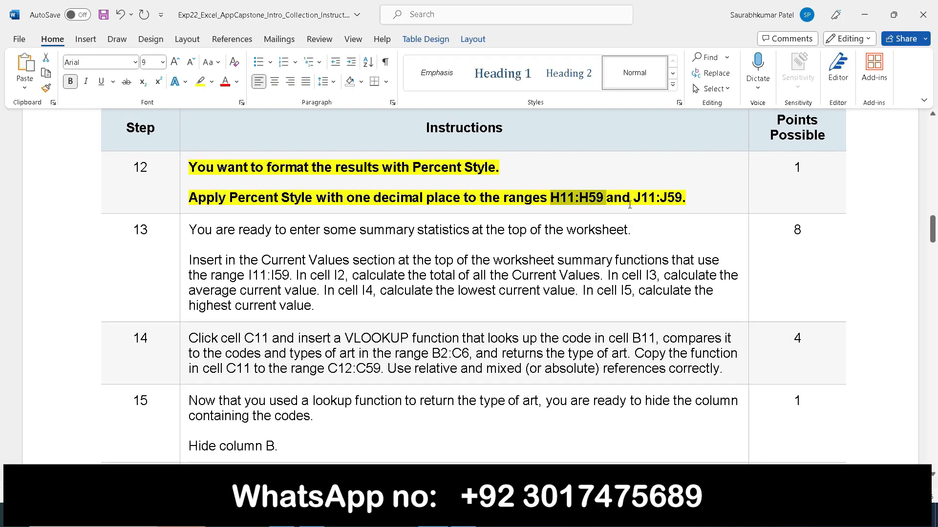
left_click_drag(634, 198, 681, 198)
key("ctrl+c")
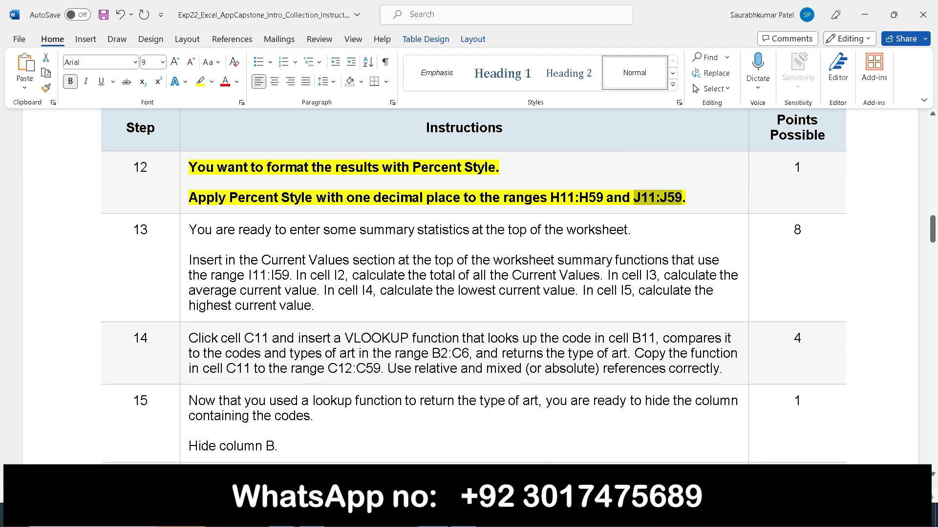
left_click(445, 516)
left_click(26, 121)
key("ctrl+v")
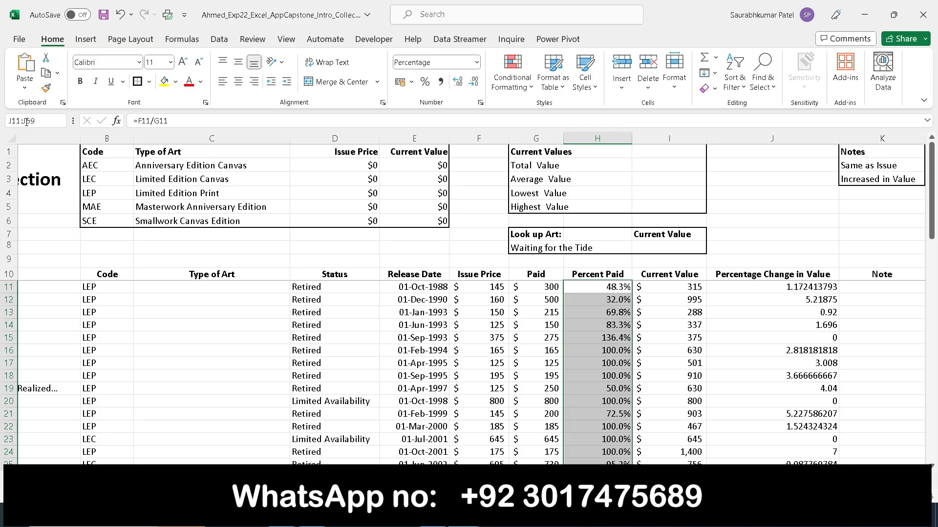
key("Return")
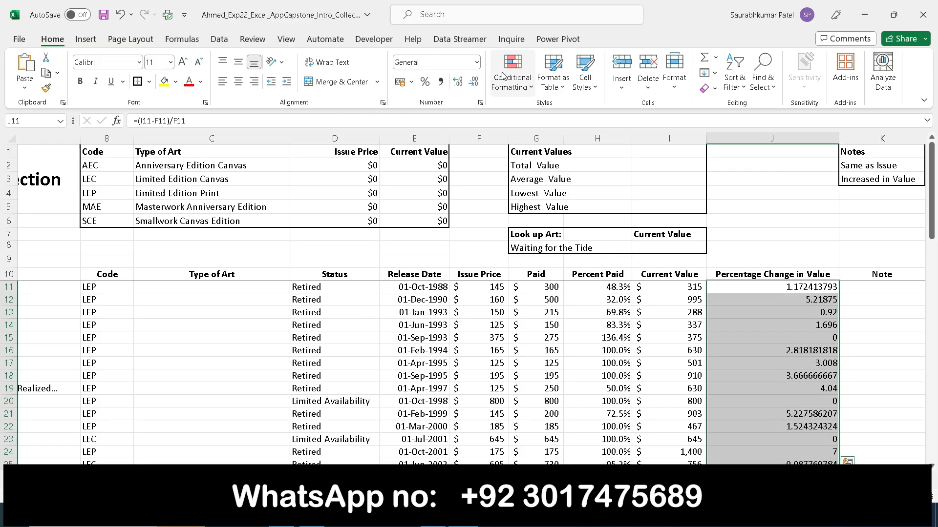
left_click(426, 81)
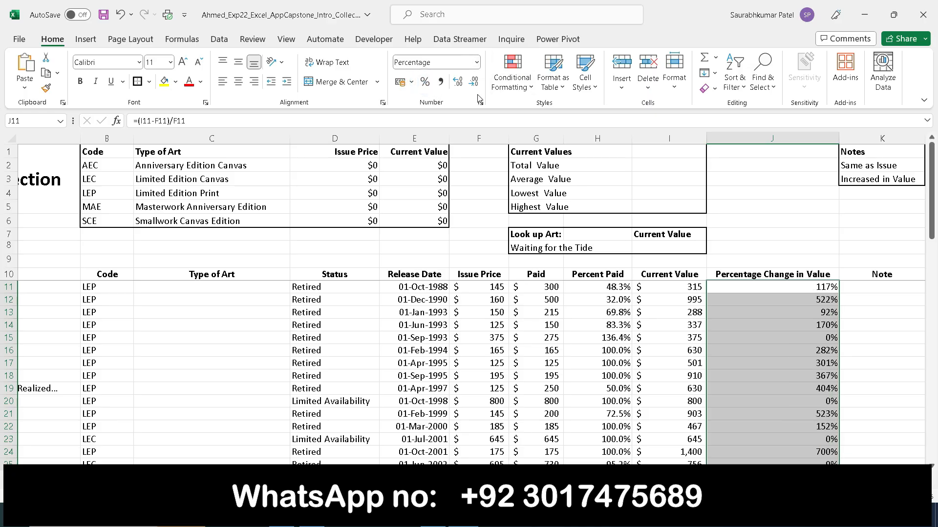
left_click(460, 82)
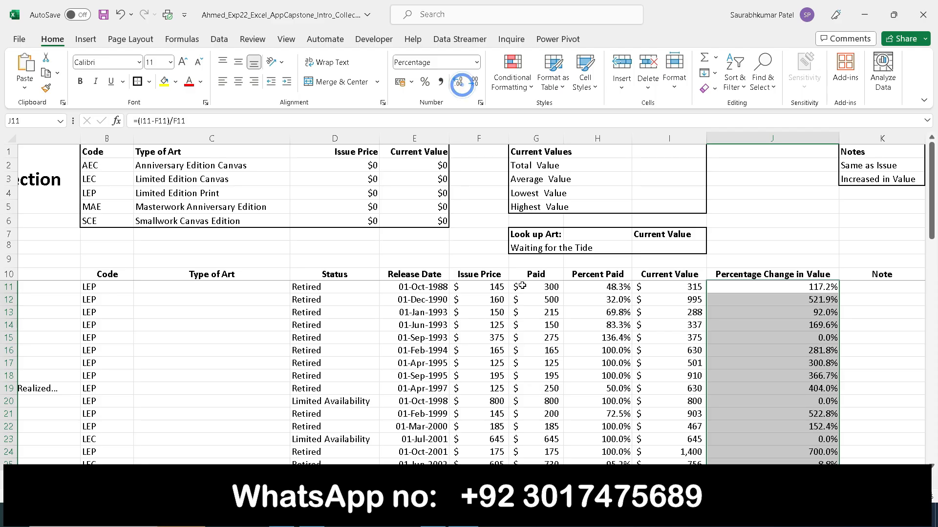
- Switch to the Word instructions and remove the bold formatting and yellow highlight from instruction 12
left_click(433, 515)
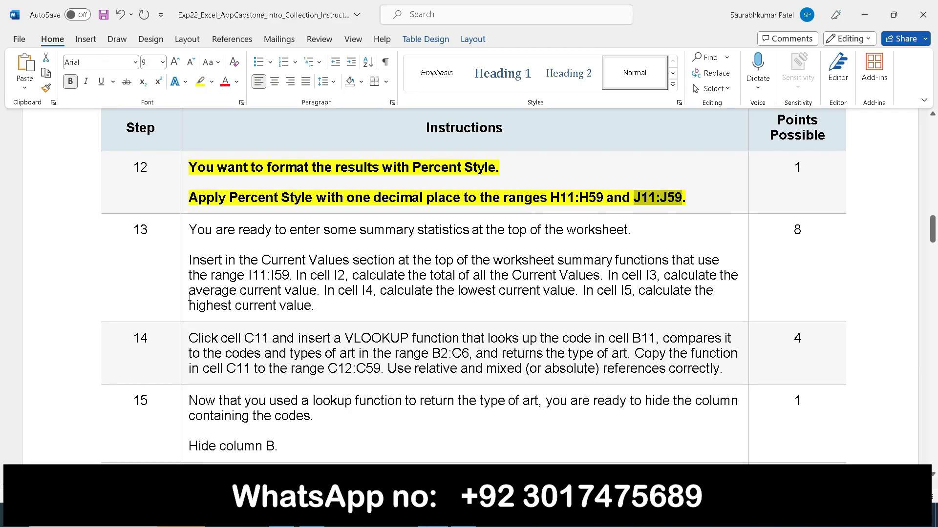
left_click(179, 177)
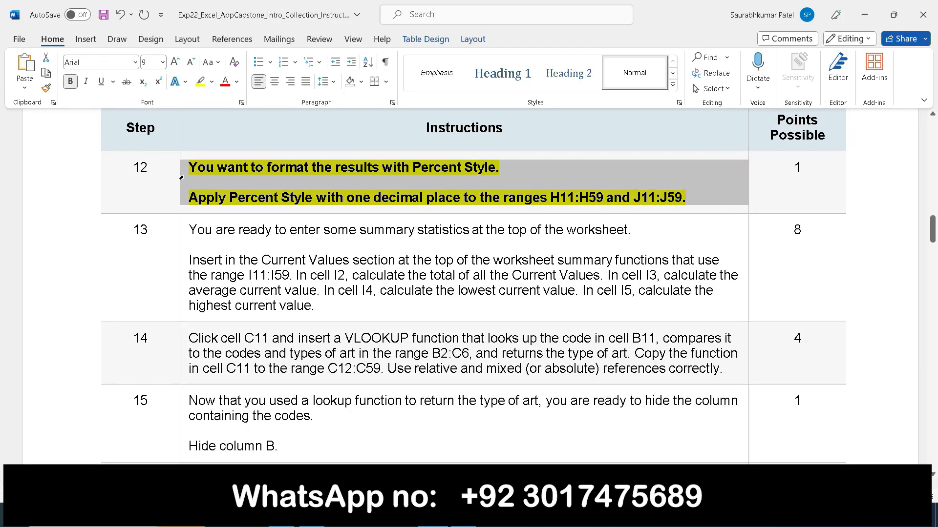
left_click(193, 155)
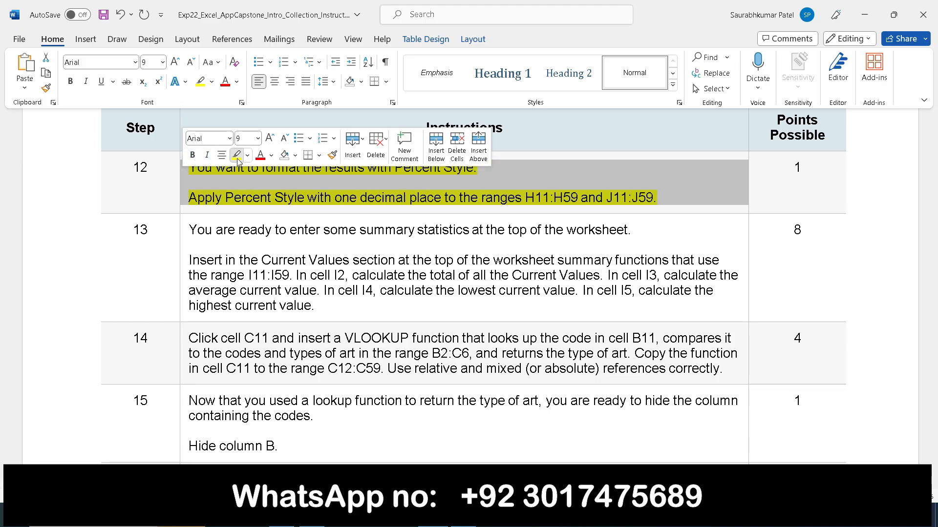
left_click(236, 156)
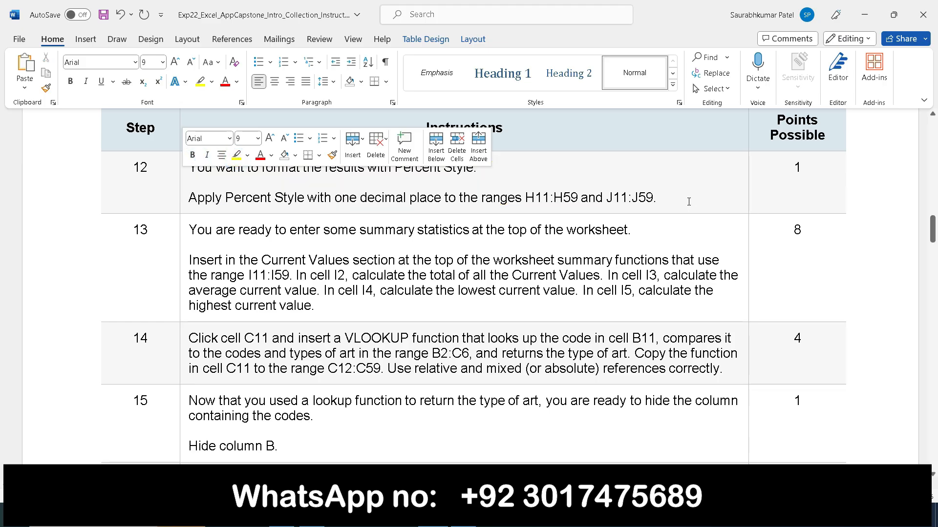
- Look over the remaining Word instructions and the project description, and check the other worksheets in the Excel workbook
scroll(689, 202, "down", 12)
scroll(555, 307, "down", 20)
scroll(555, 307, "down", 5)
scroll(554, 308, "up", 4)
scroll(554, 308, "up", 20)
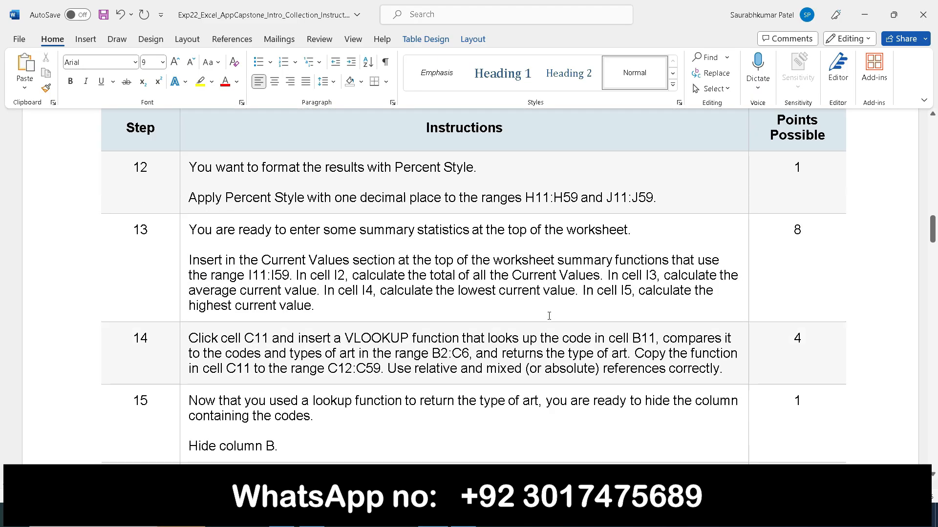
scroll(549, 316, "up", 20)
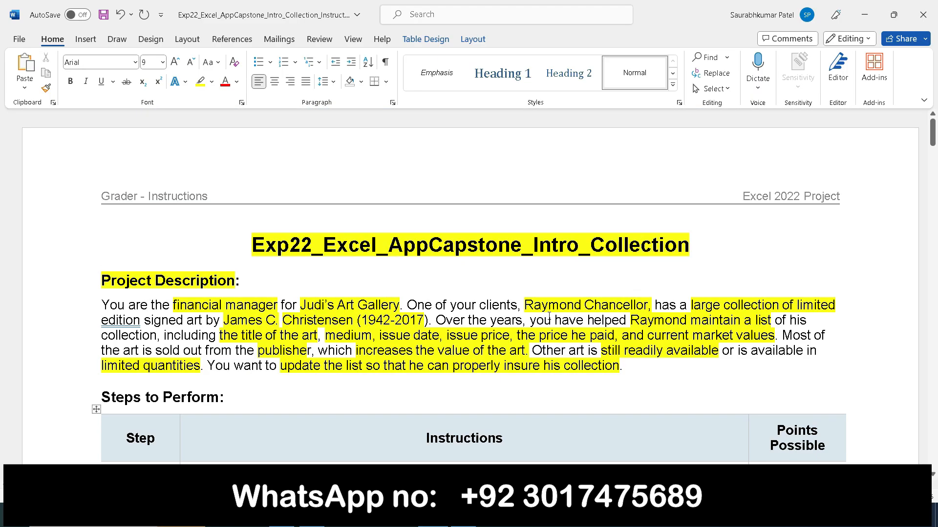
scroll(463, 343, "down", 2)
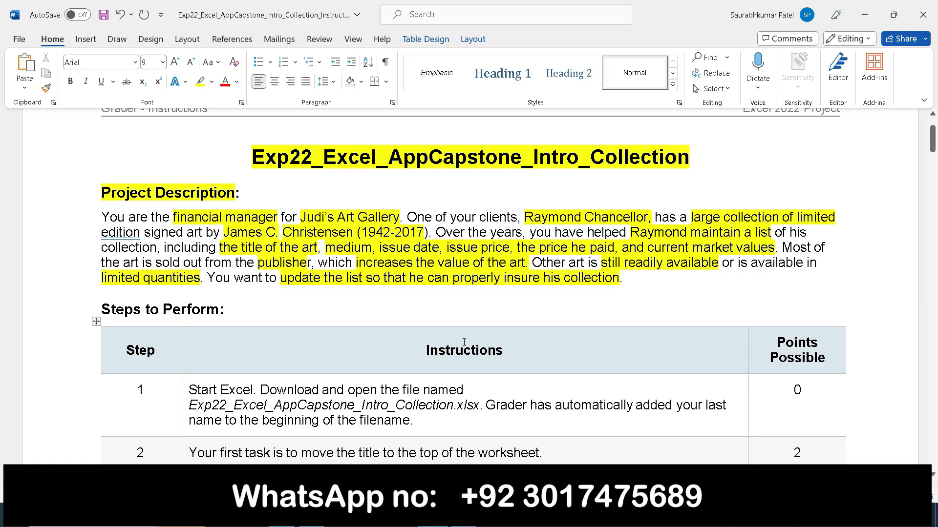
left_click(463, 516)
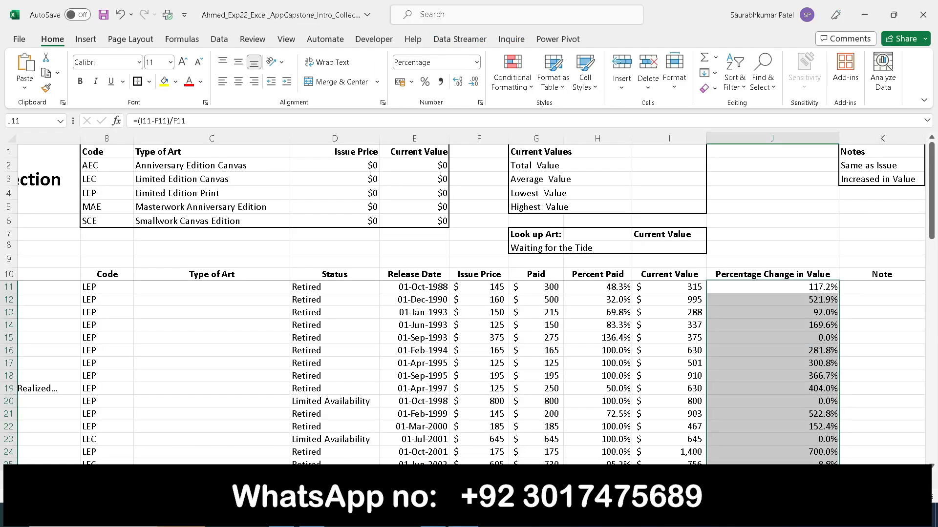
key("ctrl+Page_Down")
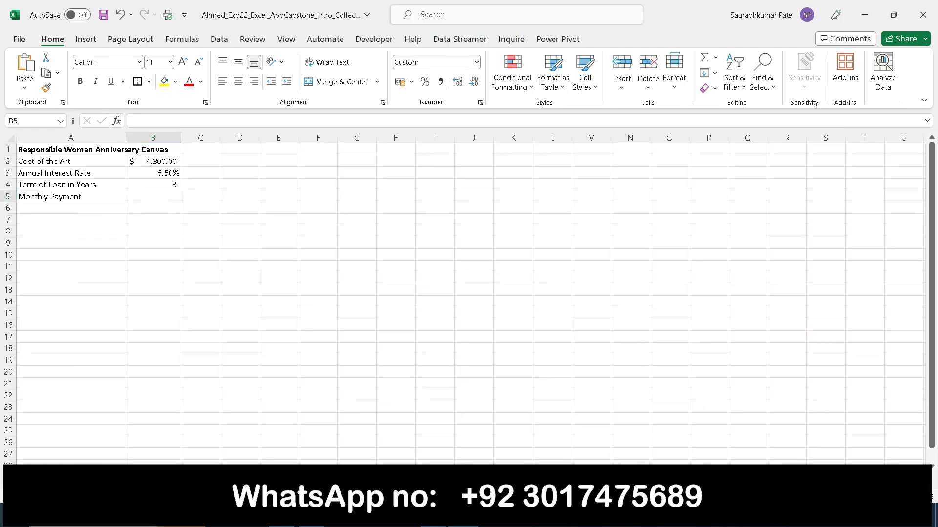
key("ctrl+Page_Down")
left_click(68, 483)
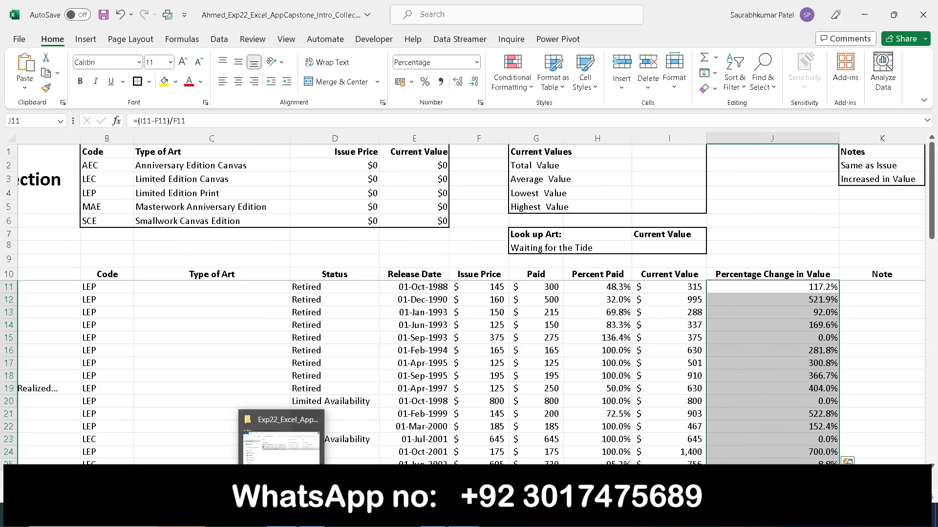
- Switch to File Explorer and open the completed art collection workbook from the project's Solution folder
left_click(282, 516)
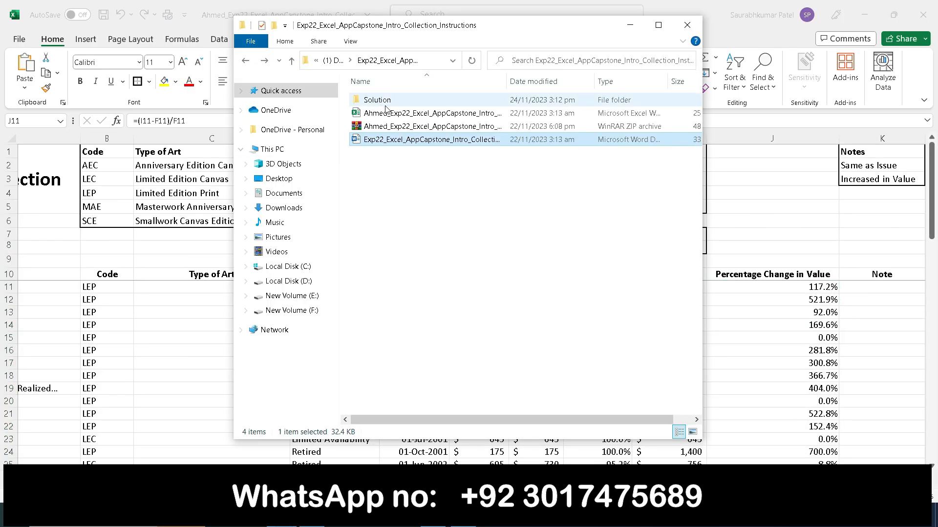
double_click(413, 100)
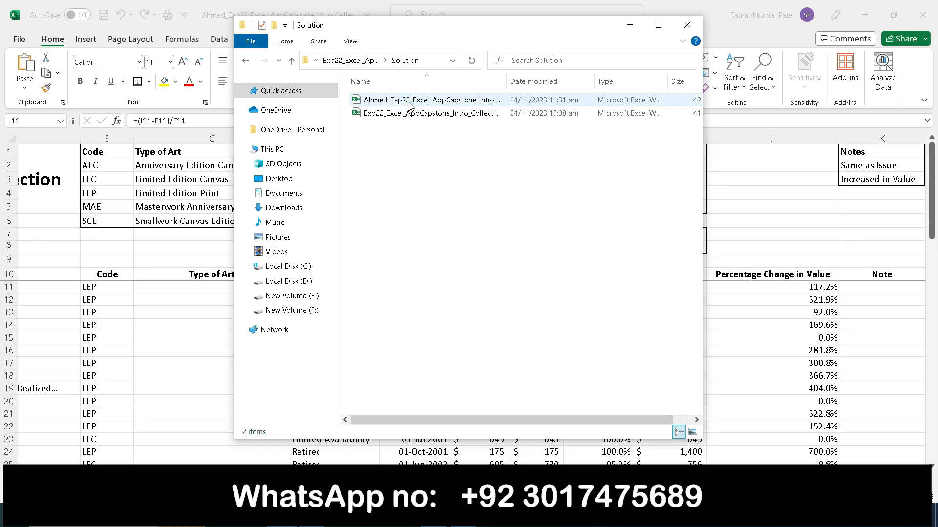
left_click(630, 25)
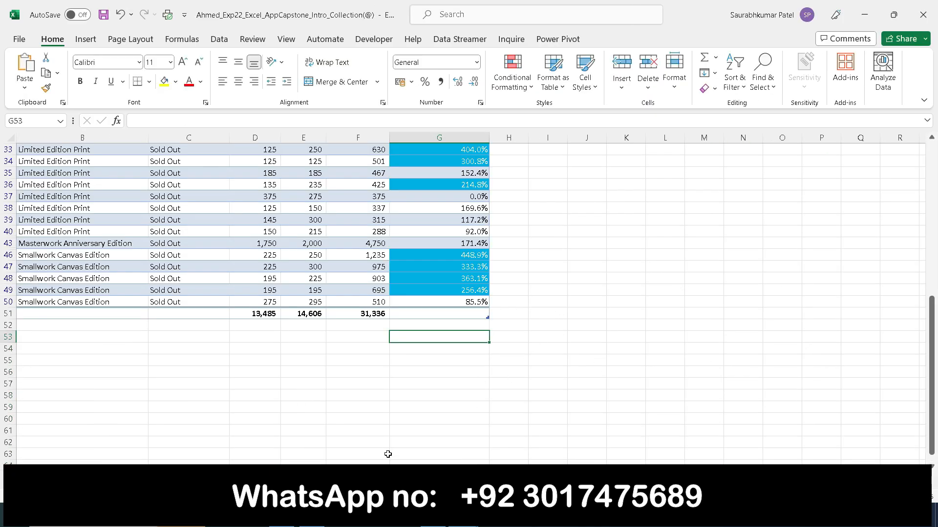
- Review the solution workbook's collection data, loan payment, pie chart and filtered table sheets, and return to the unfinished collection workbook
left_click(100, 480)
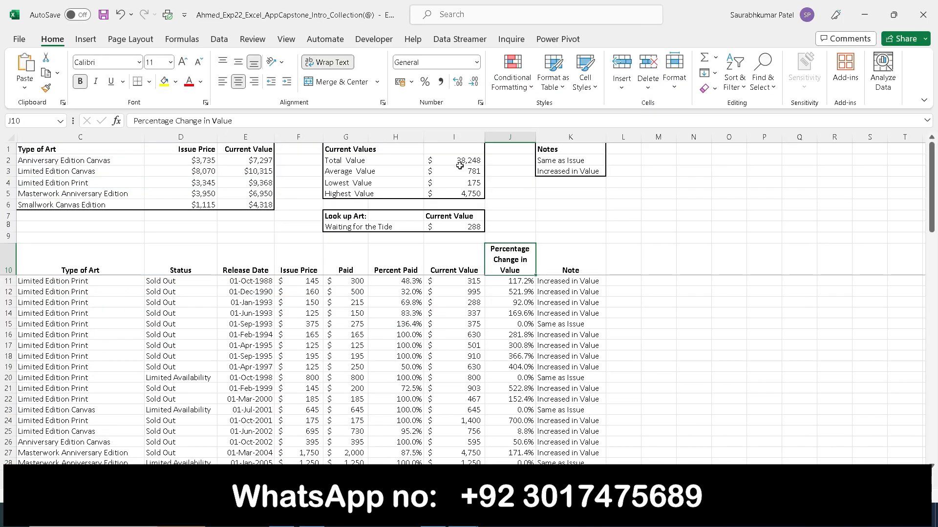
scroll(466, 306, "down", 17)
scroll(466, 305, "up", 17)
left_click(146, 480)
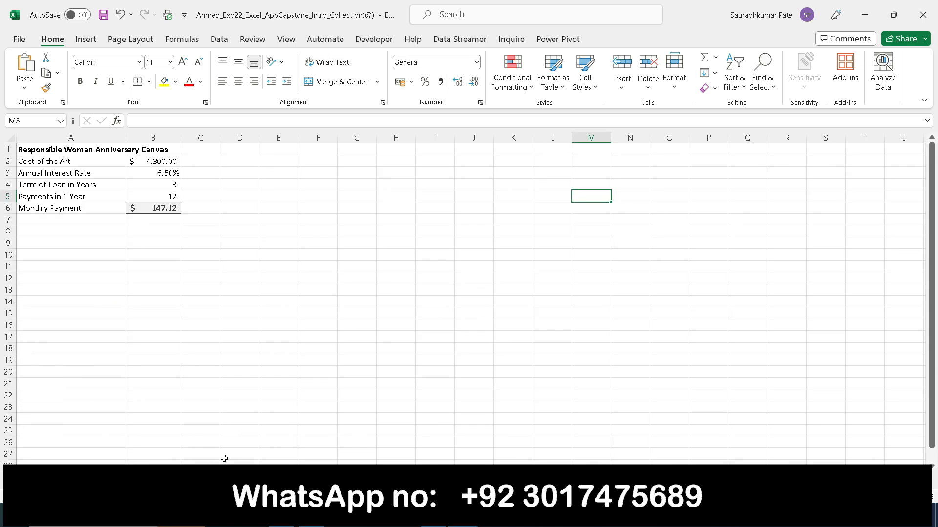
key("ctrl+Page_Down")
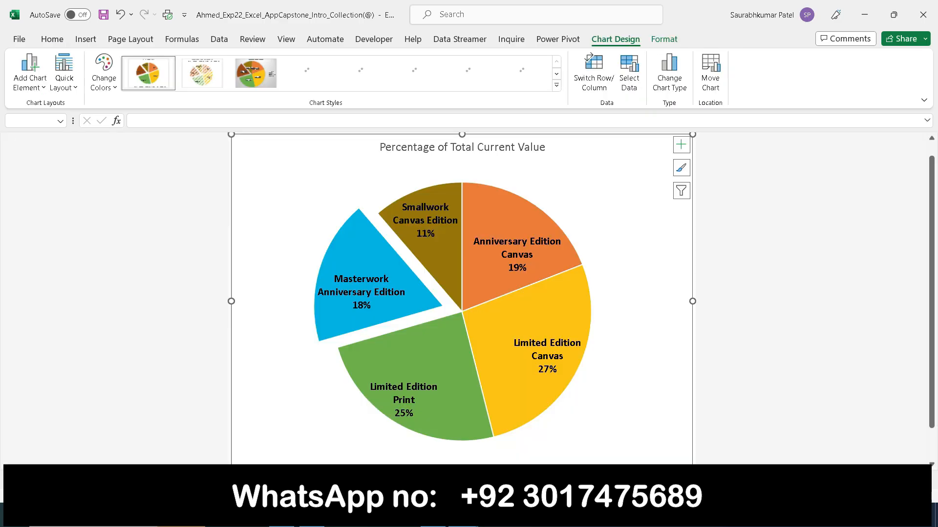
key("ctrl+Page_Down")
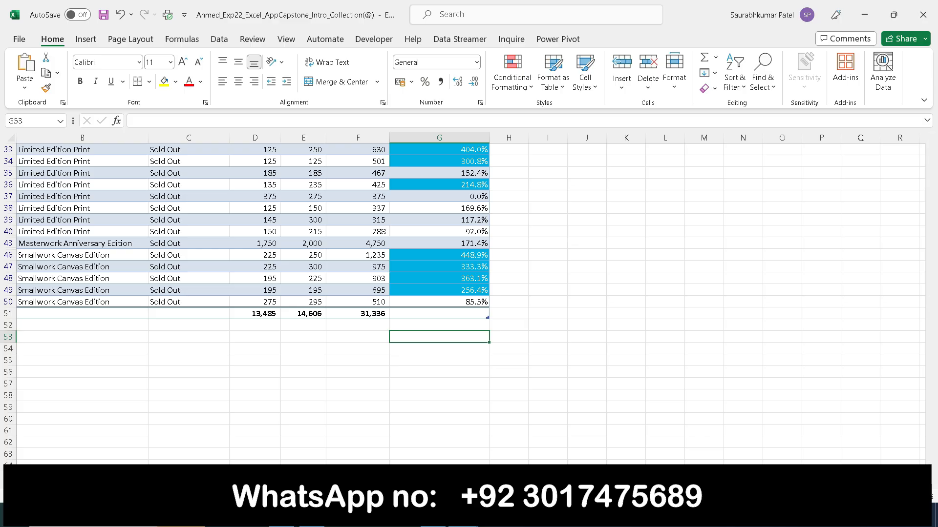
key("ctrl+Page_Down")
key("ctrl+Page_Down")
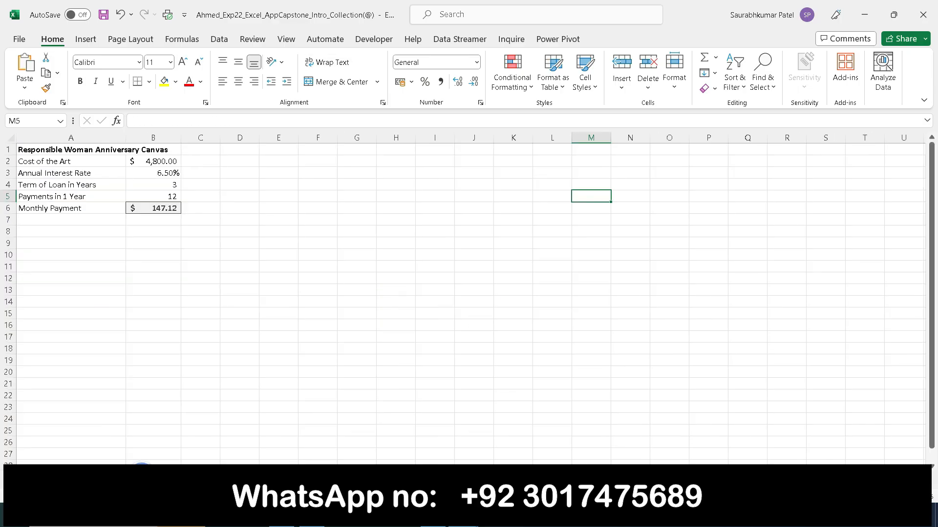
key("ctrl+Page_Down")
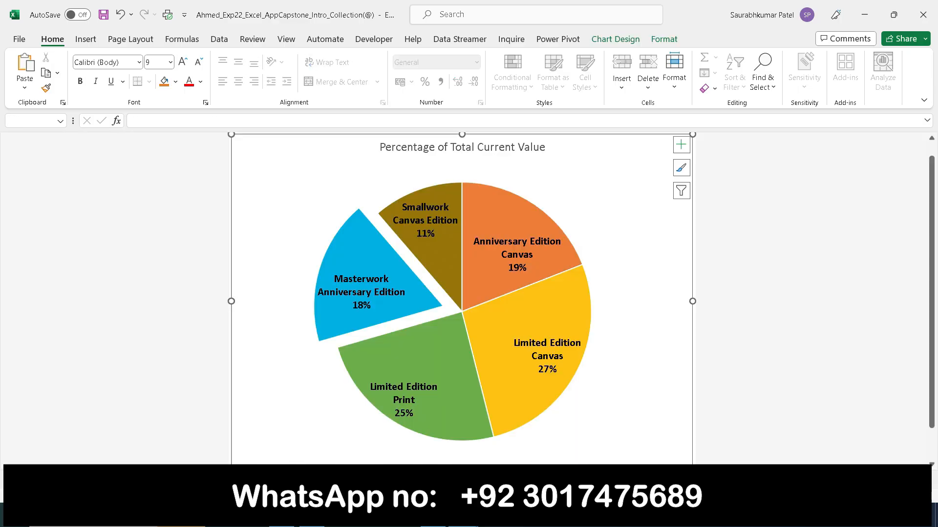
key("ctrl+Page_Down")
scroll(477, 298, "up", 8)
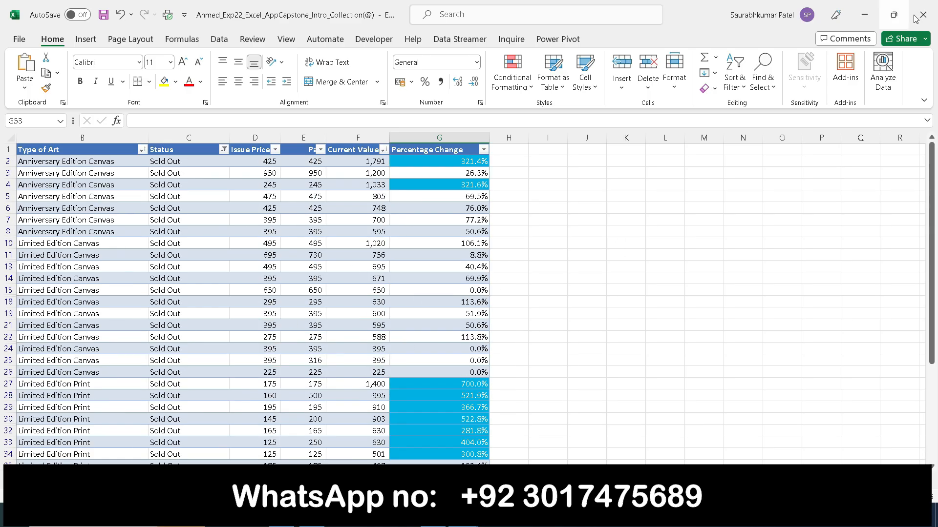
mouse_move(463, 520)
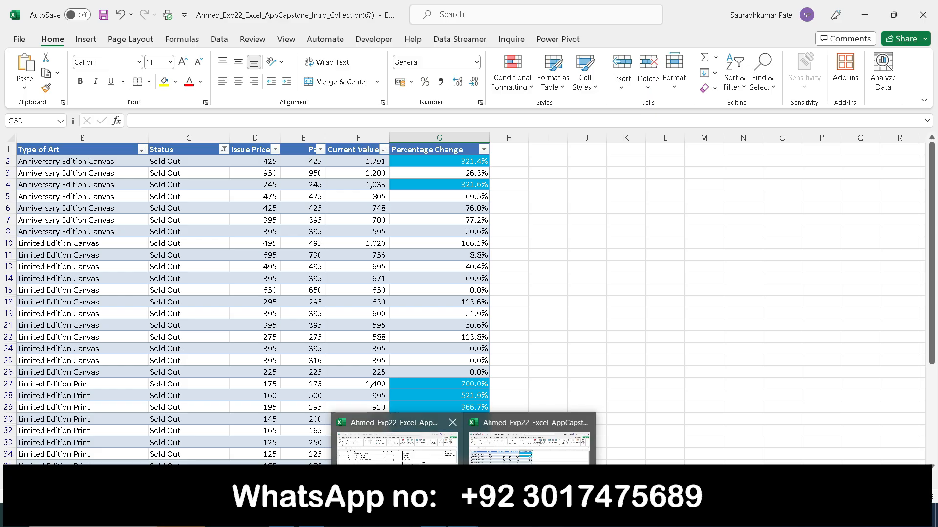
left_click(471, 437)
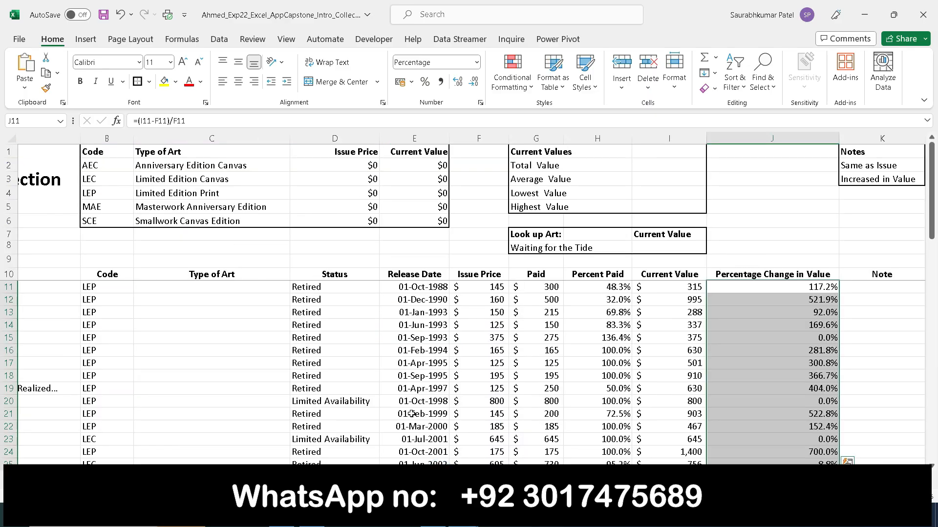